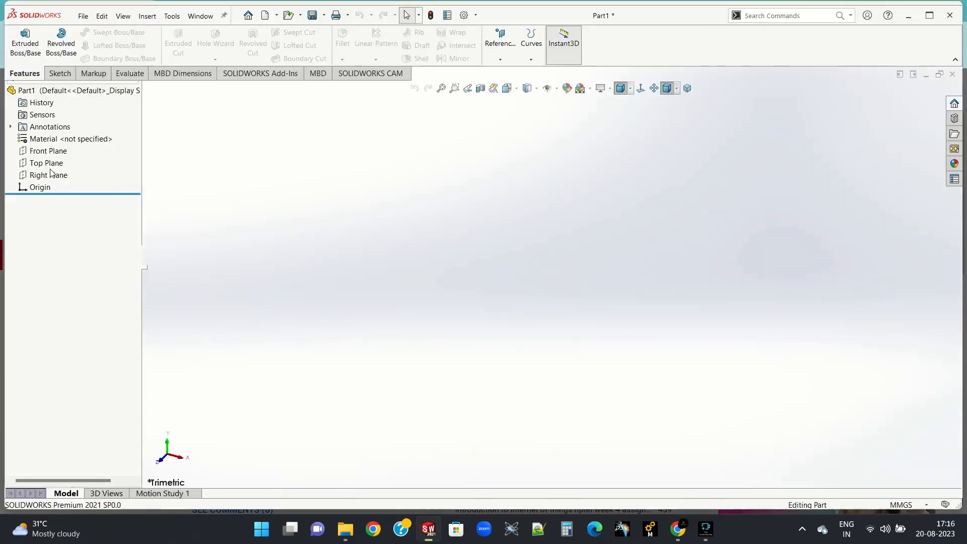
Step: Start a sketch on the Front Plane and insert liitdmj-logo.jpg as a sketch picture
{"action": "left_click", "coordinate": [41, 190]}
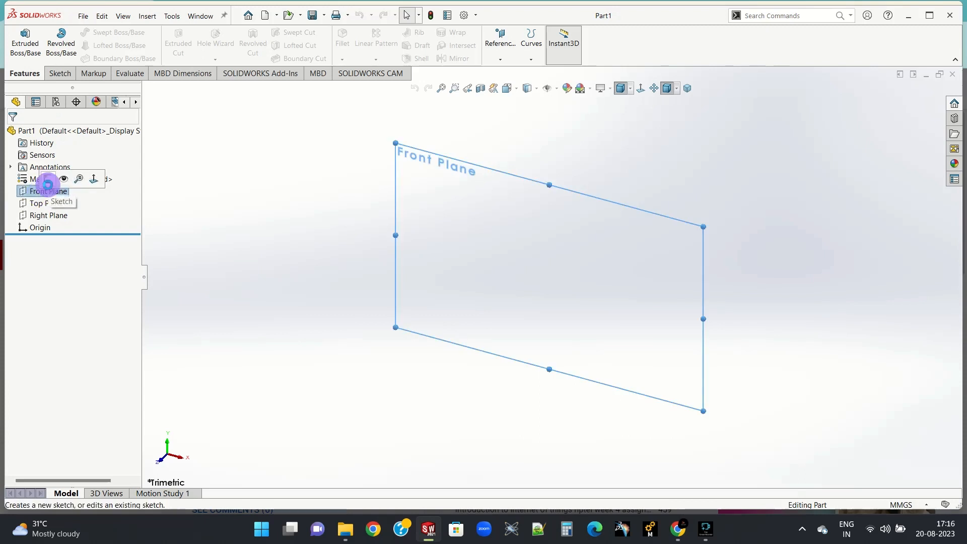
{"action": "left_click", "coordinate": [47, 185]}
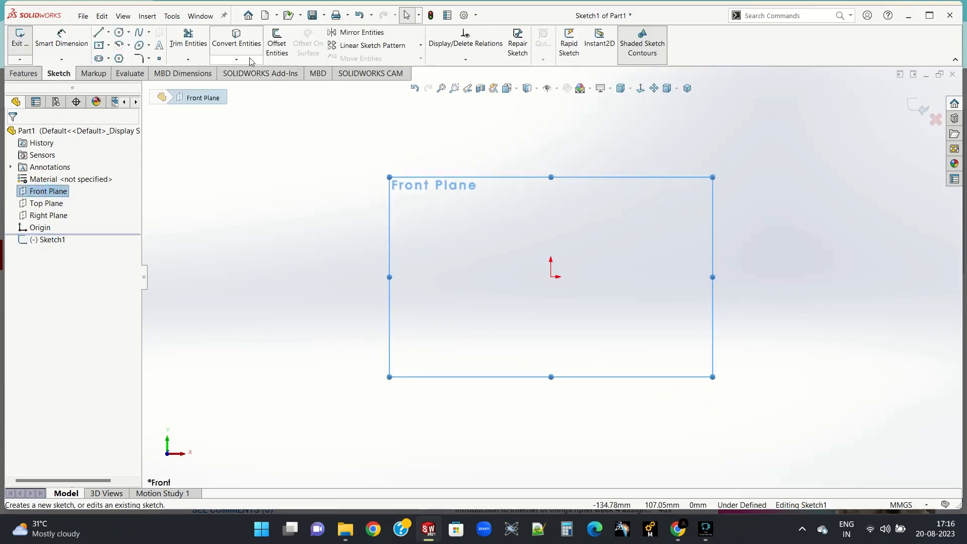
{"action": "left_click", "coordinate": [173, 17]}
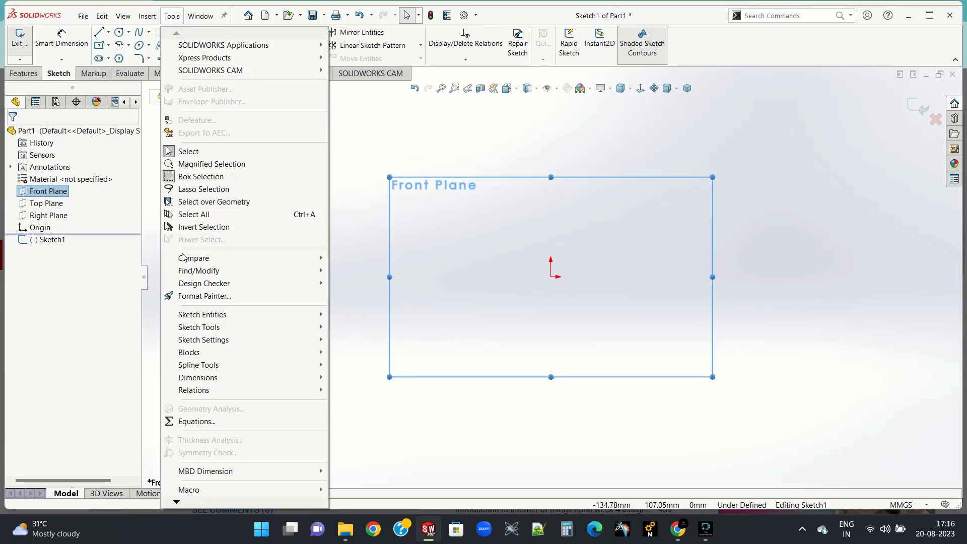
{"action": "mouse_move", "coordinate": [237, 330]}
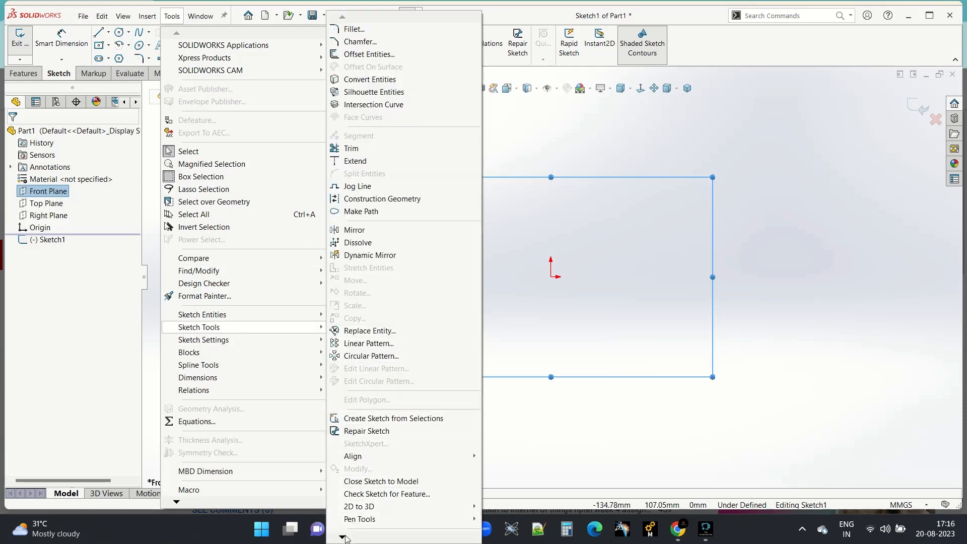
{"action": "mouse_move", "coordinate": [346, 537]}
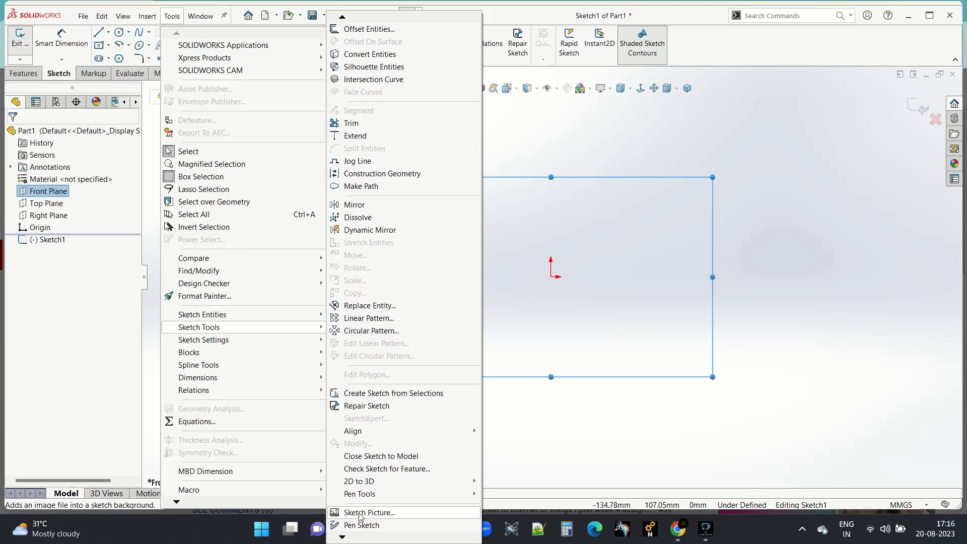
{"action": "left_click", "coordinate": [373, 513]}
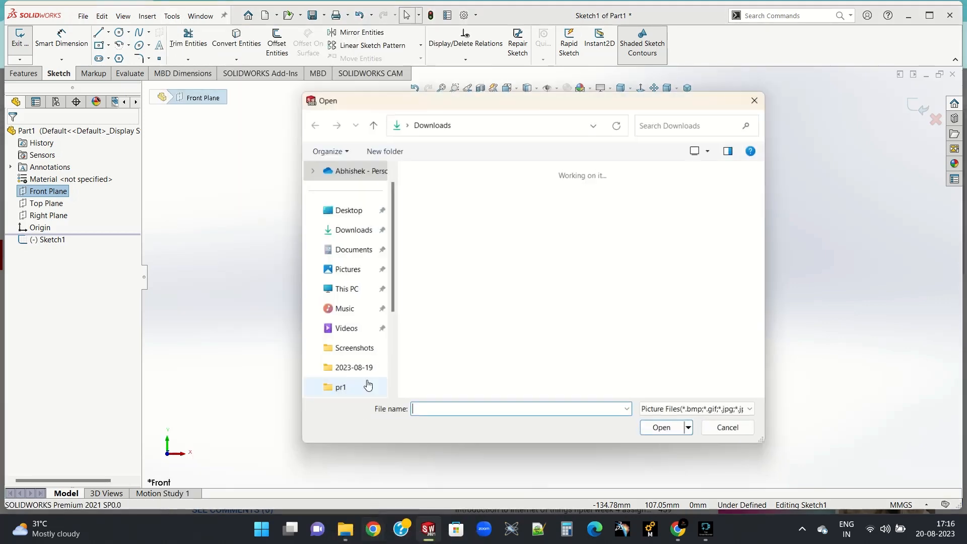
{"action": "left_click", "coordinate": [468, 251]}
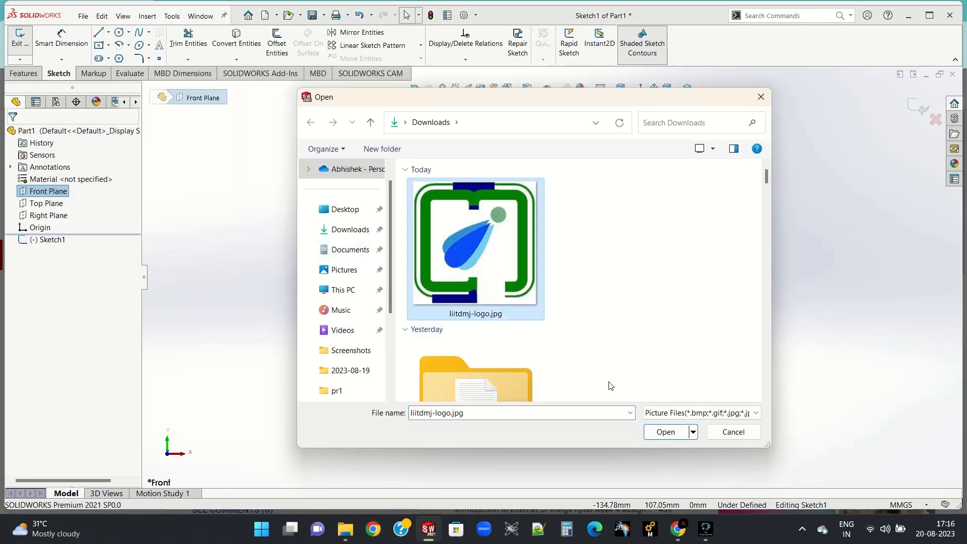
{"action": "left_click", "coordinate": [662, 431]}
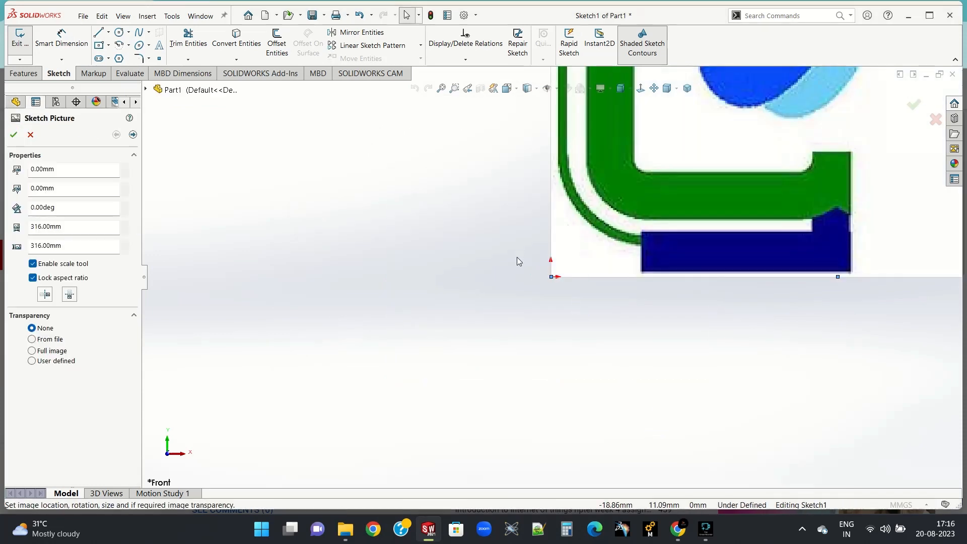
Step: Try to select the logo's green border by colour for tracing the sketch picture
{"action": "scroll", "coordinate": [845, 173], "scroll_direction": "down", "scroll_amount": 2}
{"action": "scroll", "coordinate": [745, 180], "scroll_direction": "up", "scroll_amount": 3}
{"action": "scroll", "coordinate": [745, 179], "scroll_direction": "down", "scroll_amount": 3}
{"action": "scroll", "coordinate": [729, 202], "scroll_direction": "up", "scroll_amount": 4}
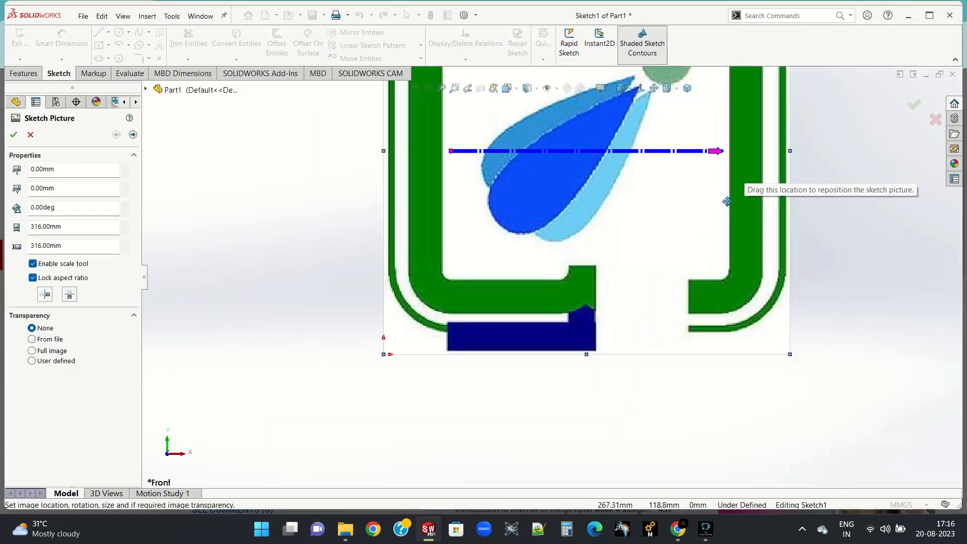
{"action": "scroll", "coordinate": [626, 176], "scroll_direction": "down", "scroll_amount": 2}
{"action": "scroll", "coordinate": [612, 191], "scroll_direction": "up", "scroll_amount": 5}
{"action": "scroll", "coordinate": [591, 169], "scroll_direction": "down", "scroll_amount": 1}
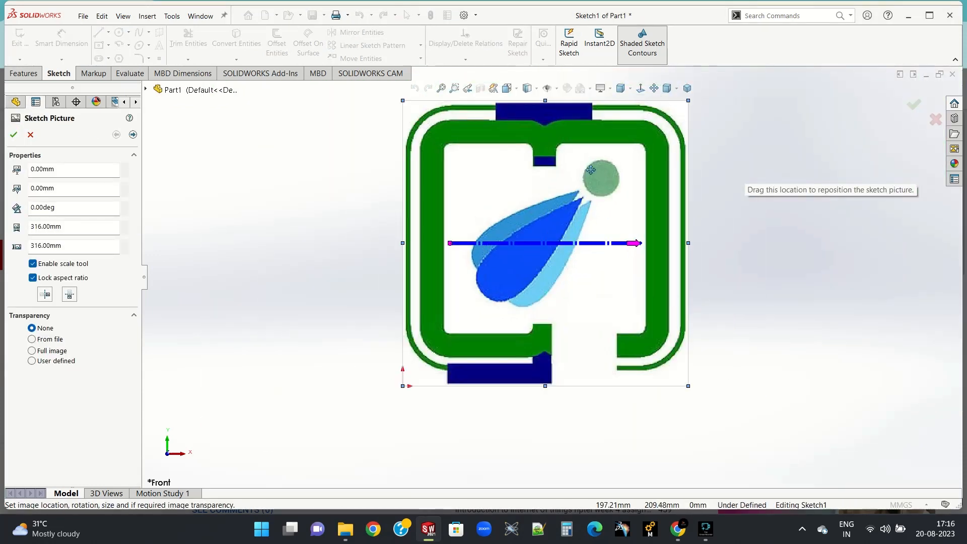
{"action": "scroll", "coordinate": [591, 170], "scroll_direction": "up", "scroll_amount": 1}
{"action": "scroll", "coordinate": [594, 170], "scroll_direction": "down", "scroll_amount": 1}
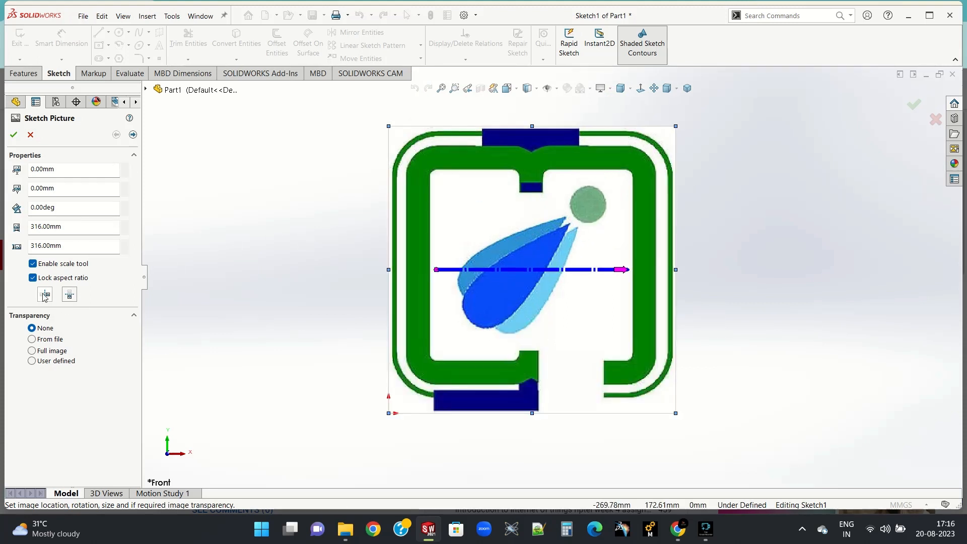
{"action": "left_click", "coordinate": [133, 135]}
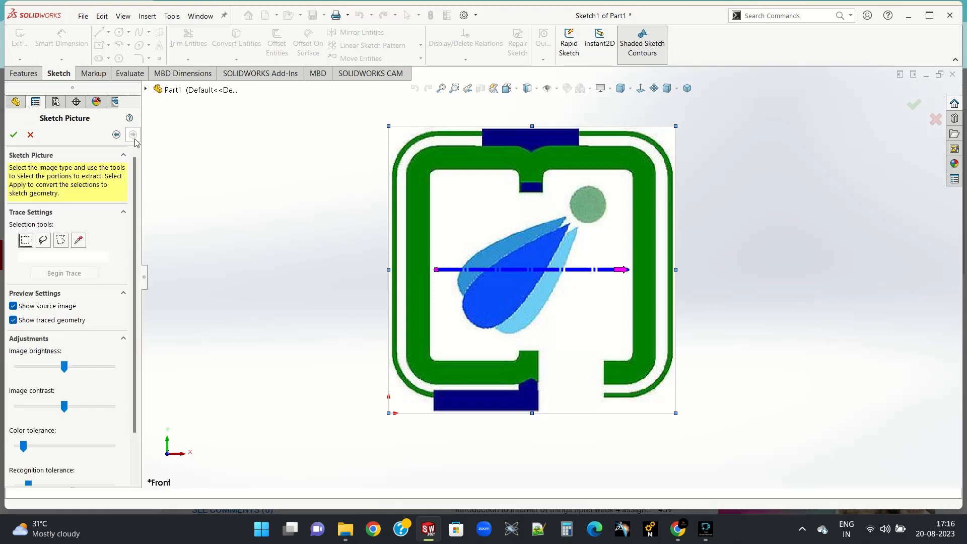
{"action": "left_click", "coordinate": [79, 241]}
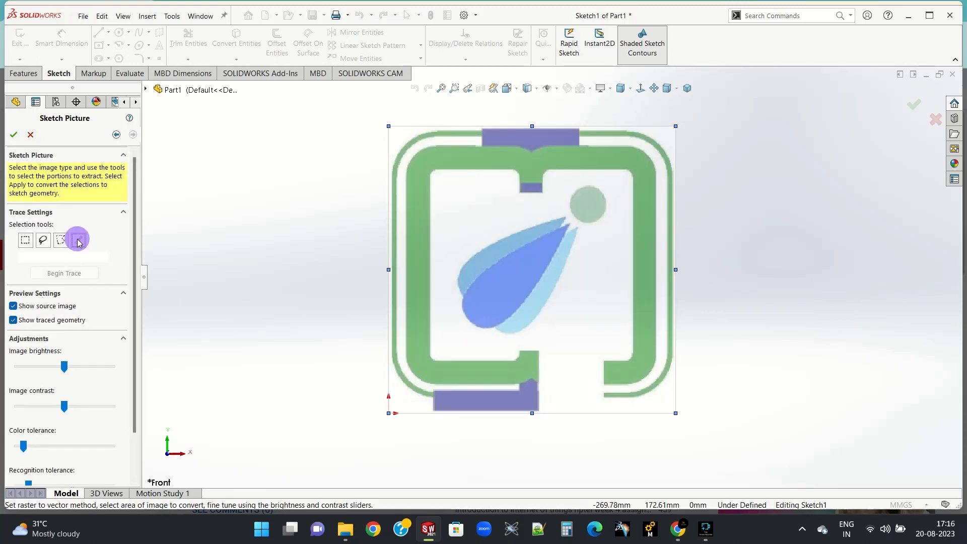
{"action": "left_click", "coordinate": [446, 162]}
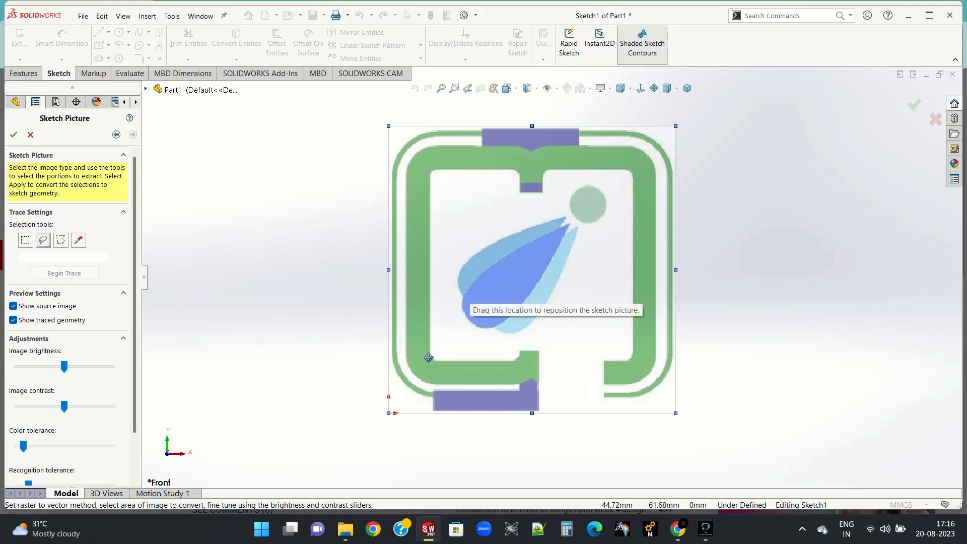
Step: Try to outline the lower-right end of the thick green border with the freehand trace selection, then cancel the trace
{"action": "left_click", "coordinate": [44, 240]}
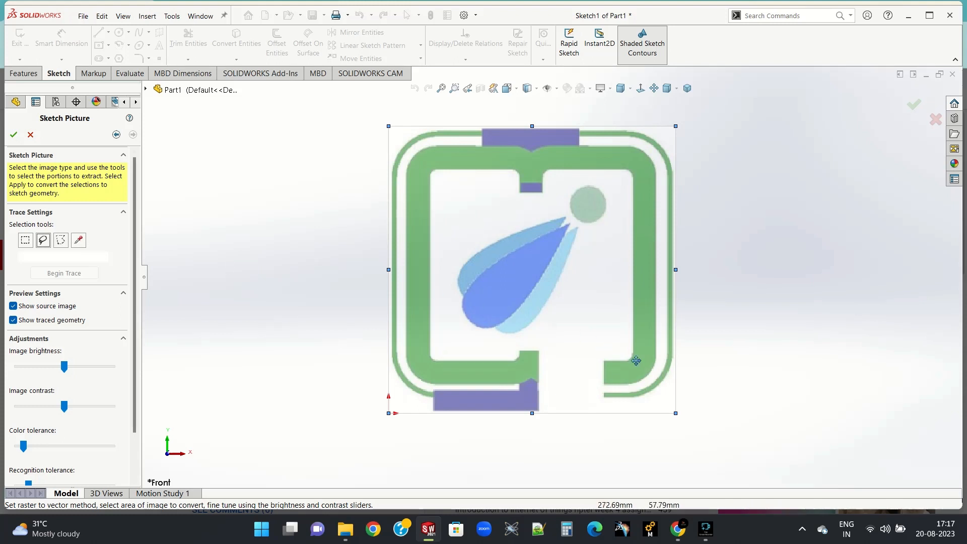
{"action": "scroll", "coordinate": [636, 347], "scroll_direction": "down", "scroll_amount": 3}
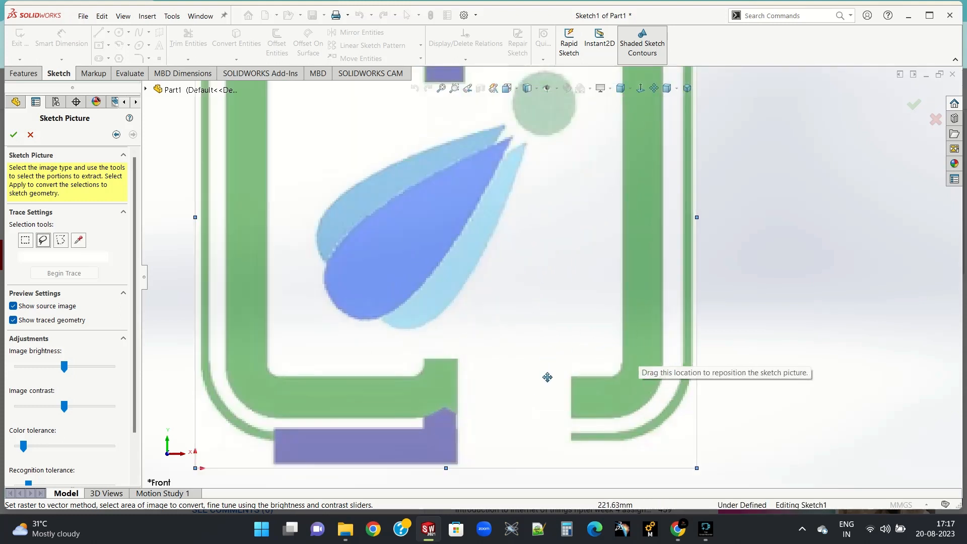
{"action": "scroll", "coordinate": [547, 377], "scroll_direction": "down", "scroll_amount": 5}
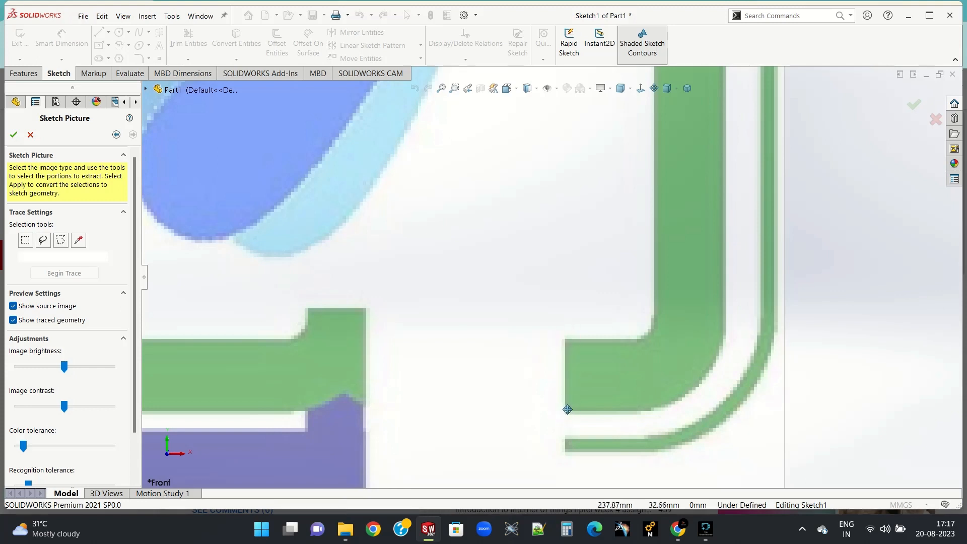
{"action": "left_click", "coordinate": [42, 241]}
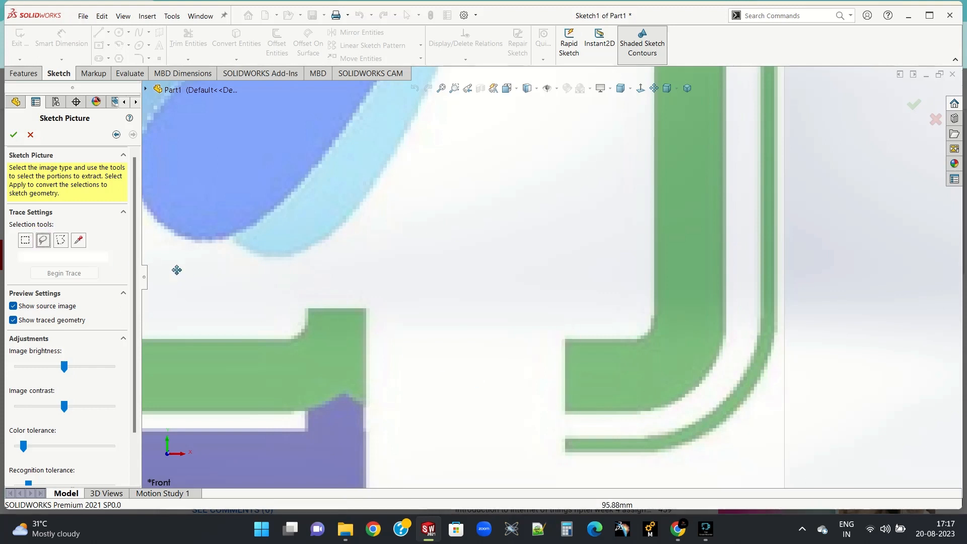
{"action": "left_click_drag", "start_coordinate": [566, 412], "coordinate": [570, 372]}
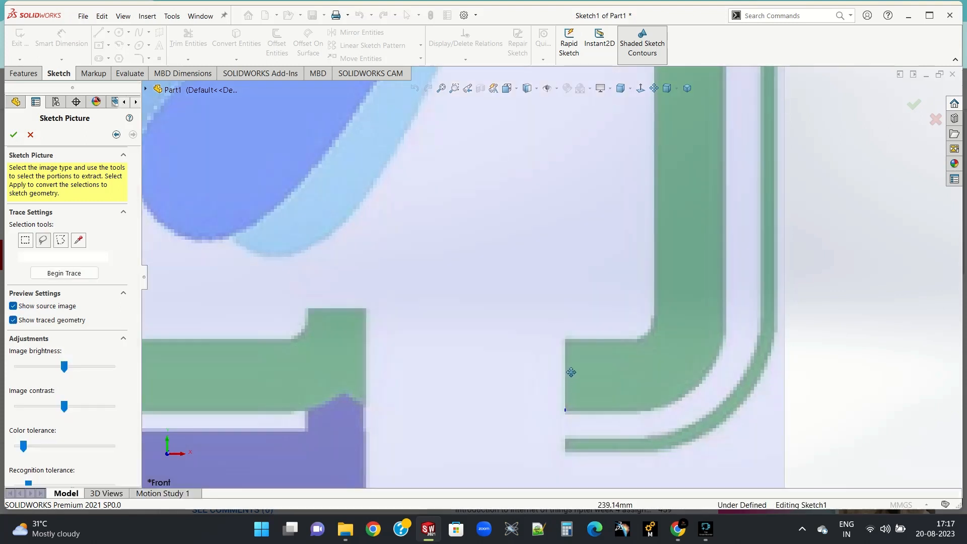
{"action": "left_click_drag", "start_coordinate": [564, 339], "coordinate": [574, 341]}
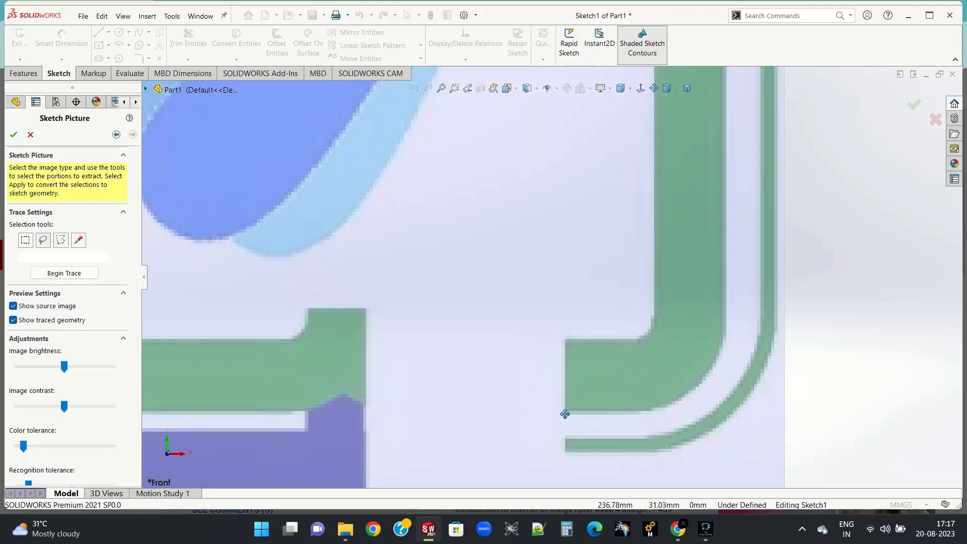
{"action": "mouse_move", "coordinate": [565, 413]}
{"action": "left_mouse_down"}
{"action": "mouse_move", "coordinate": [565, 345]}
{"action": "mouse_move", "coordinate": [634, 332]}
{"action": "left_mouse_up"}
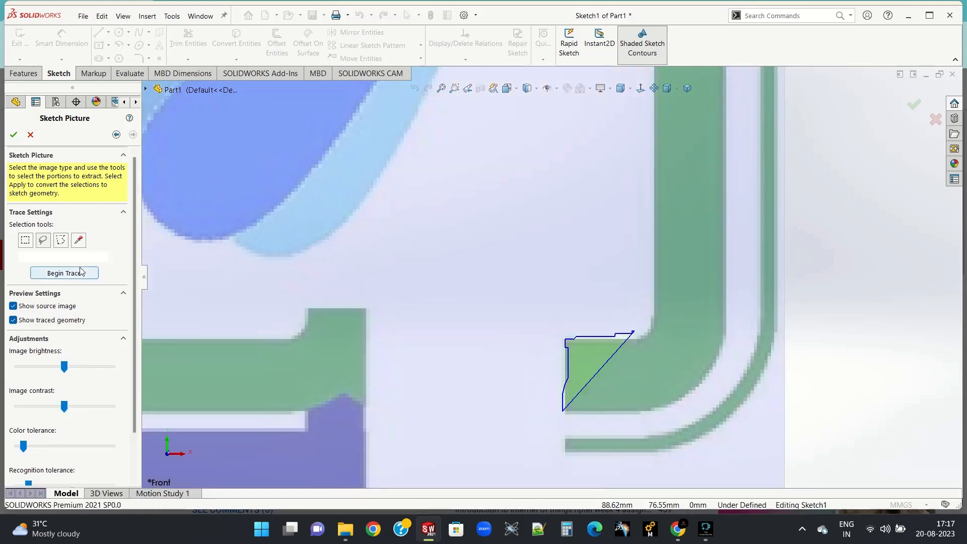
{"action": "left_click", "coordinate": [36, 137]}
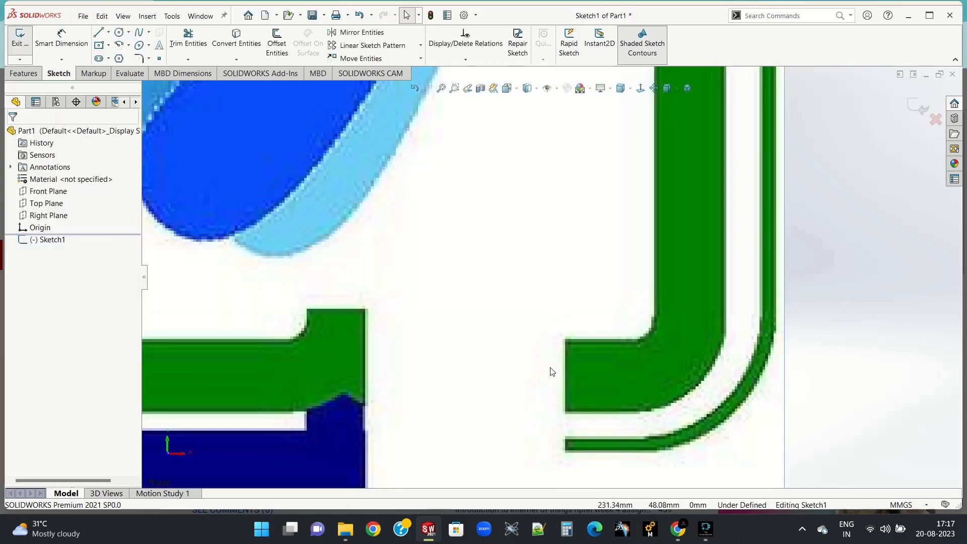
Step: Sketch a two-point spline up the cut end of the thick green border beside the logo's lower-right gap
{"action": "key", "text": "f"}
{"action": "scroll", "coordinate": [368, 197], "scroll_direction": "down", "scroll_amount": 3}
{"action": "scroll", "coordinate": [519, 156], "scroll_direction": "up", "scroll_amount": 4}
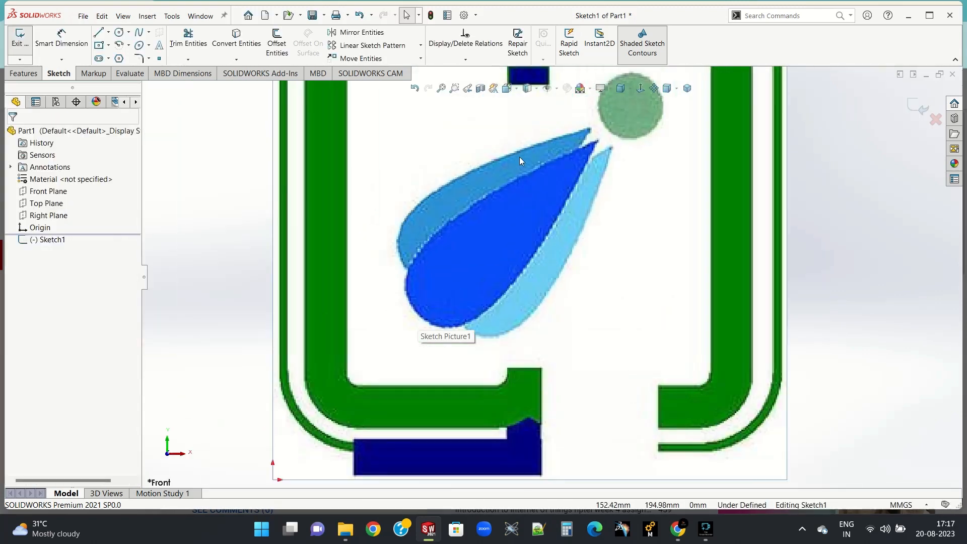
{"action": "scroll", "coordinate": [579, 151], "scroll_direction": "up", "scroll_amount": 2}
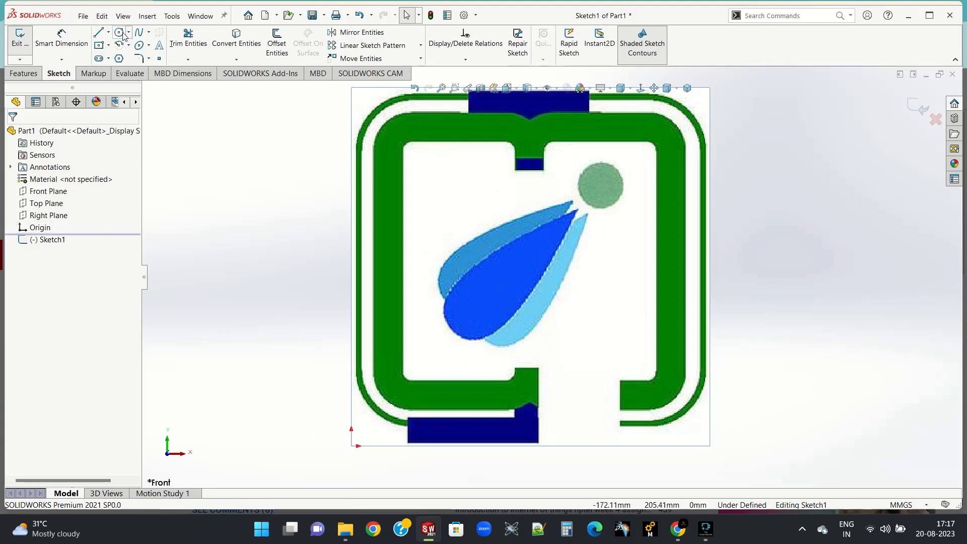
{"action": "left_click", "coordinate": [139, 33]}
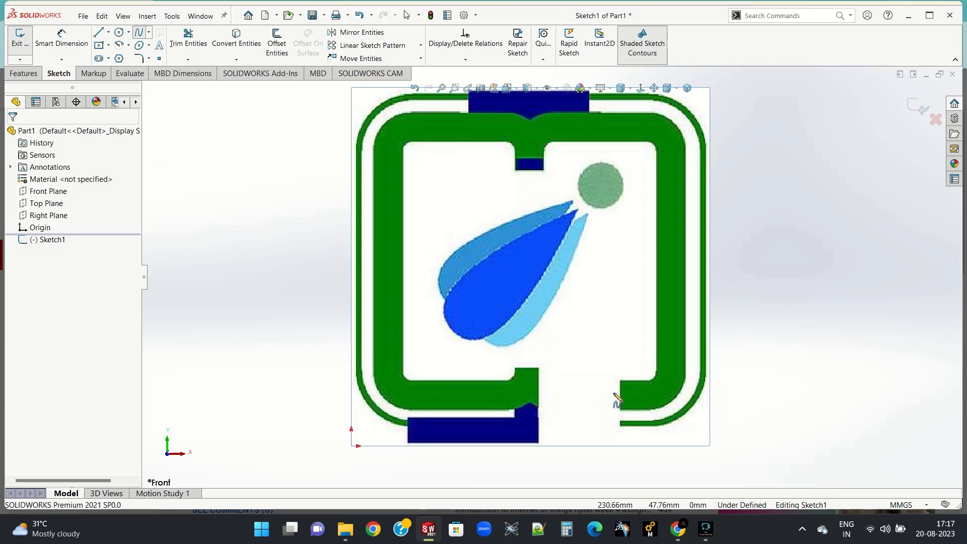
{"action": "scroll", "coordinate": [616, 397], "scroll_direction": "down", "scroll_amount": 6}
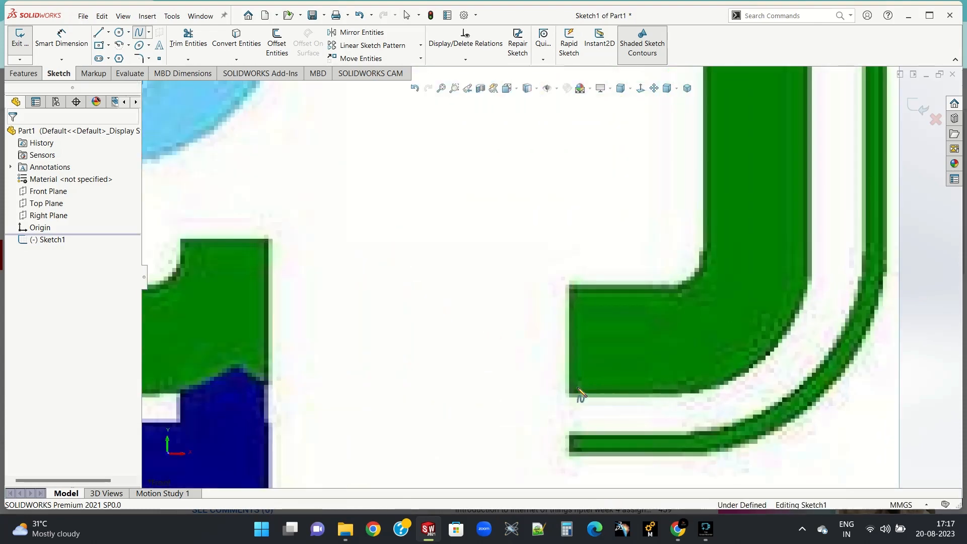
{"action": "left_click", "coordinate": [568, 396]}
{"action": "left_click", "coordinate": [568, 285]}
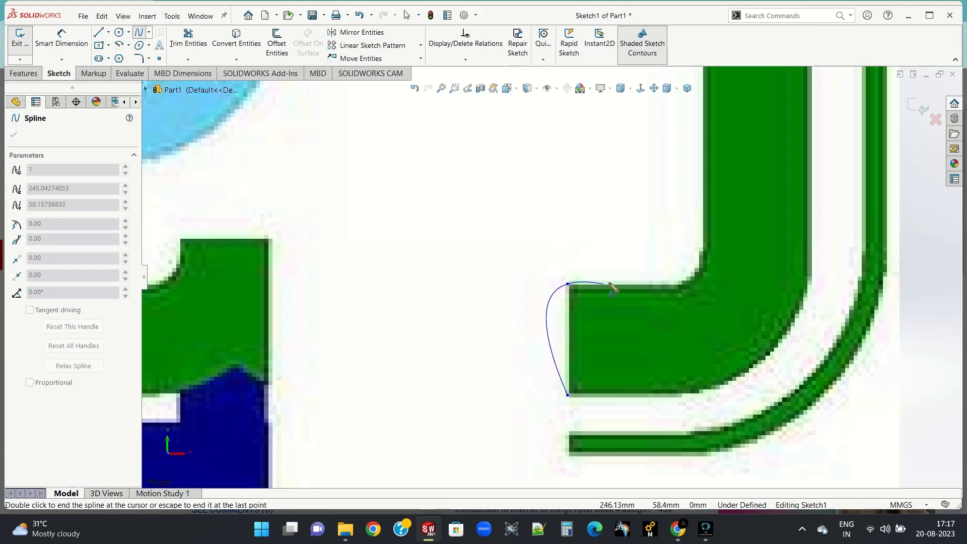
Step: Draw a horizontal line about 26 mm from the spline's upper end along the border's inner edge, plus a short diagonal across the lower-right corner
{"action": "left_click", "coordinate": [99, 32]}
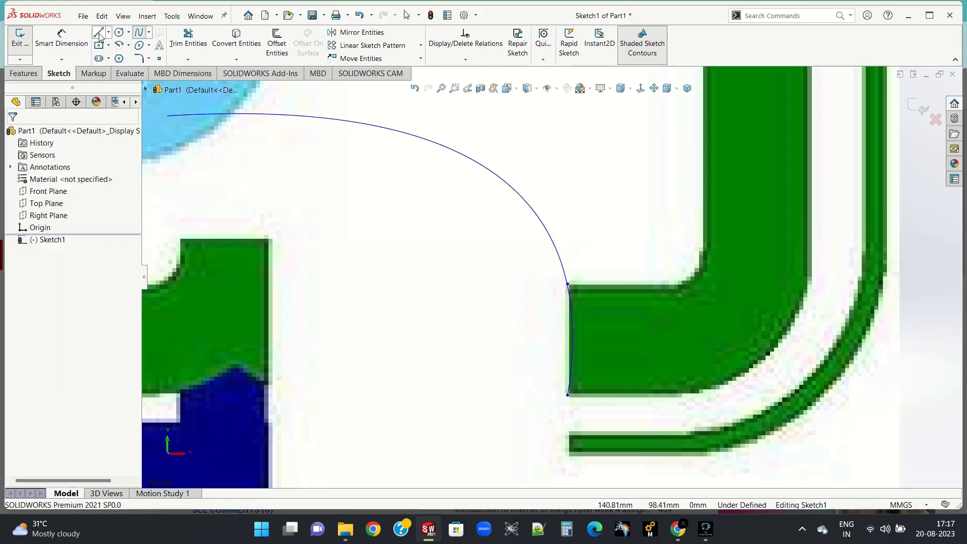
{"action": "left_click", "coordinate": [567, 285]}
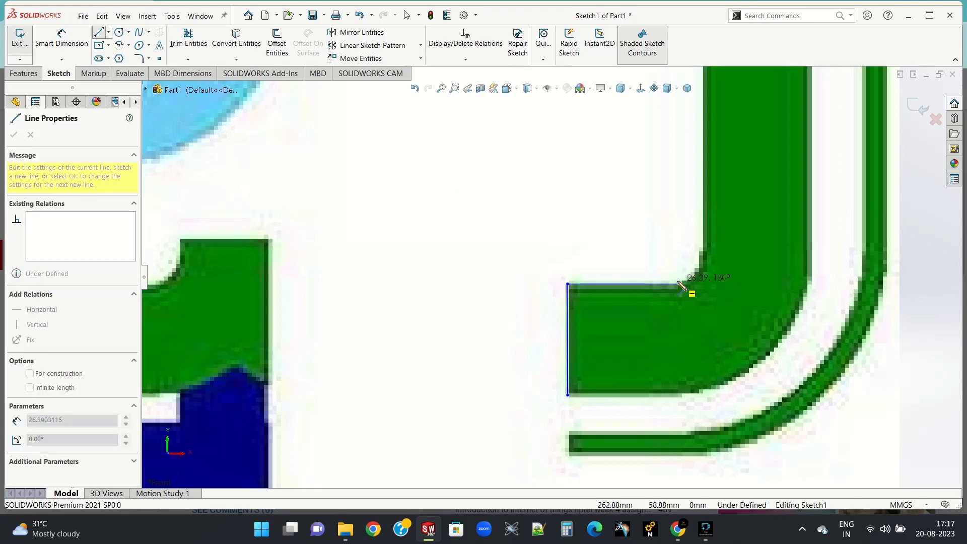
{"action": "left_click", "coordinate": [680, 284]}
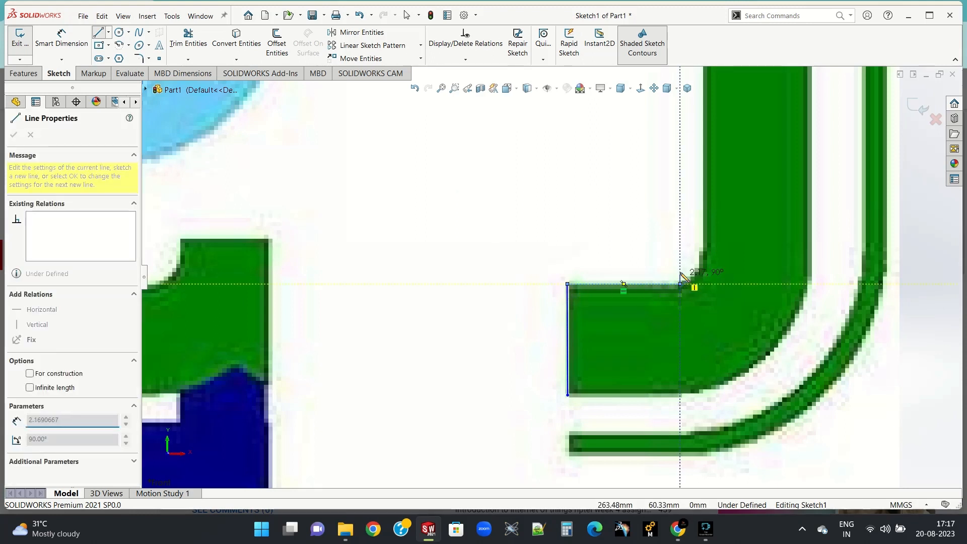
{"action": "left_click", "coordinate": [707, 247]}
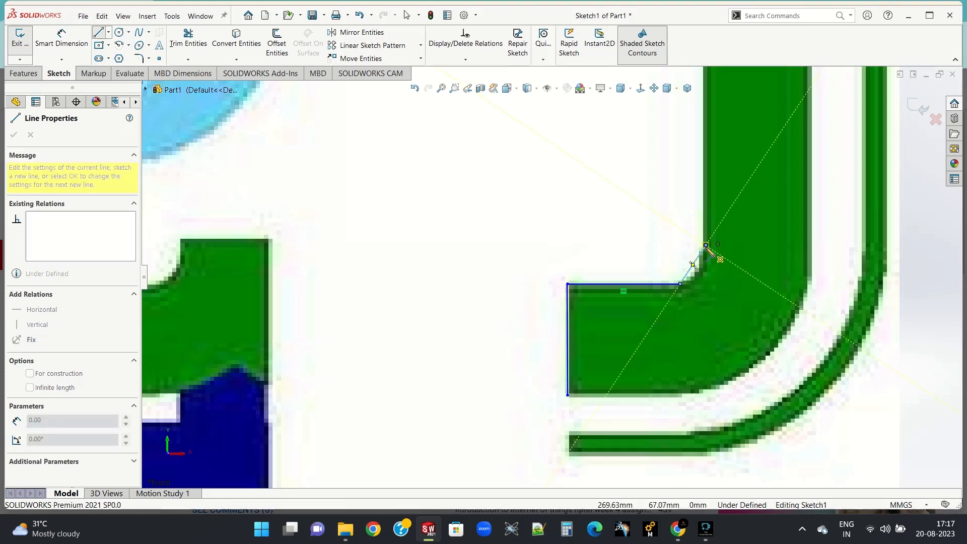
Step: Continue with a vertical line about 195 mm up the green border's inner right edge and a short diagonal across the upper-right corner
{"action": "scroll", "coordinate": [703, 262], "scroll_direction": "up", "scroll_amount": 3}
{"action": "scroll", "coordinate": [548, 151], "scroll_direction": "down", "scroll_amount": 2}
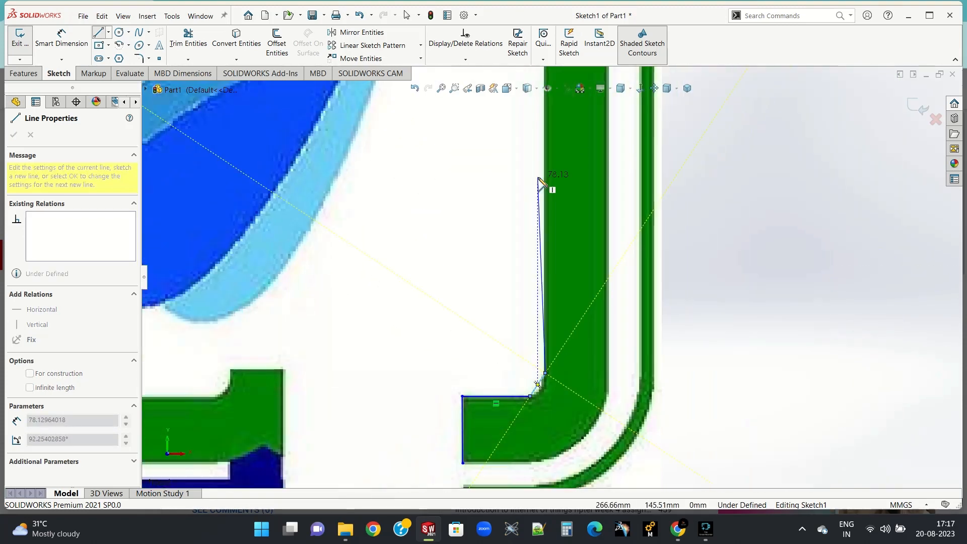
{"action": "scroll", "coordinate": [540, 141], "scroll_direction": "up", "scroll_amount": 5}
{"action": "scroll", "coordinate": [537, 154], "scroll_direction": "up", "scroll_amount": 2}
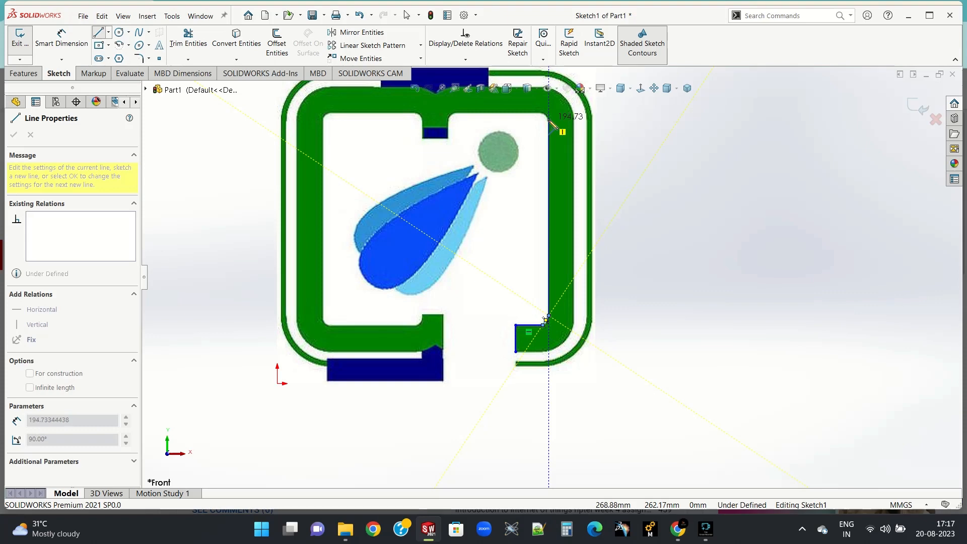
{"action": "left_click", "coordinate": [550, 120]}
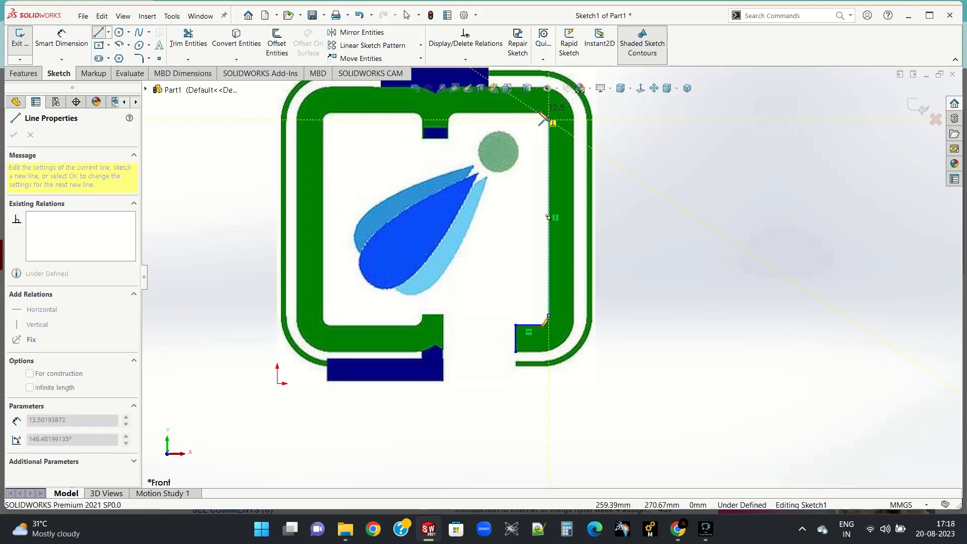
{"action": "left_click", "coordinate": [538, 112]}
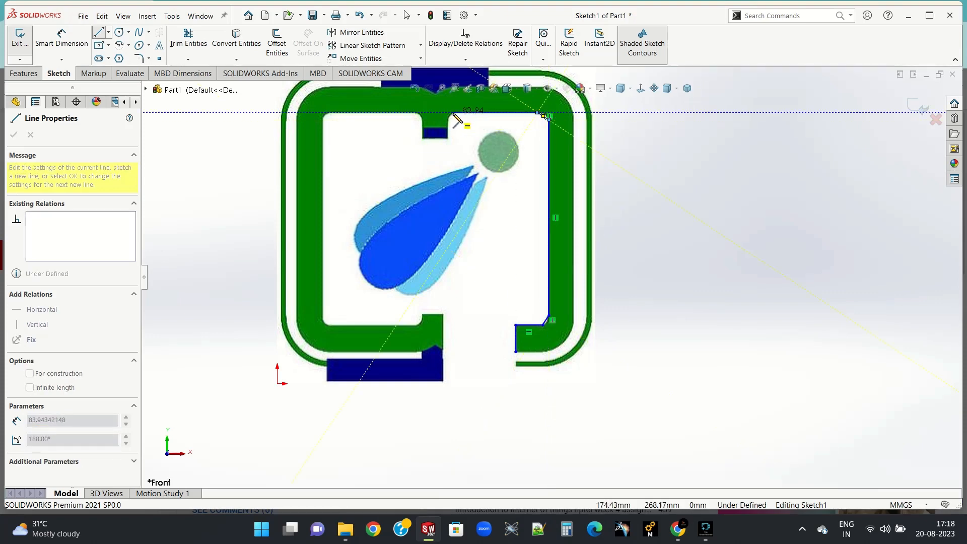
Step: Draw a horizontal line about 84 mm along the border's inner top edge and outline the upper notch with short diagonals, vertical sides and a horizontal base
{"action": "left_click", "coordinate": [453, 112]}
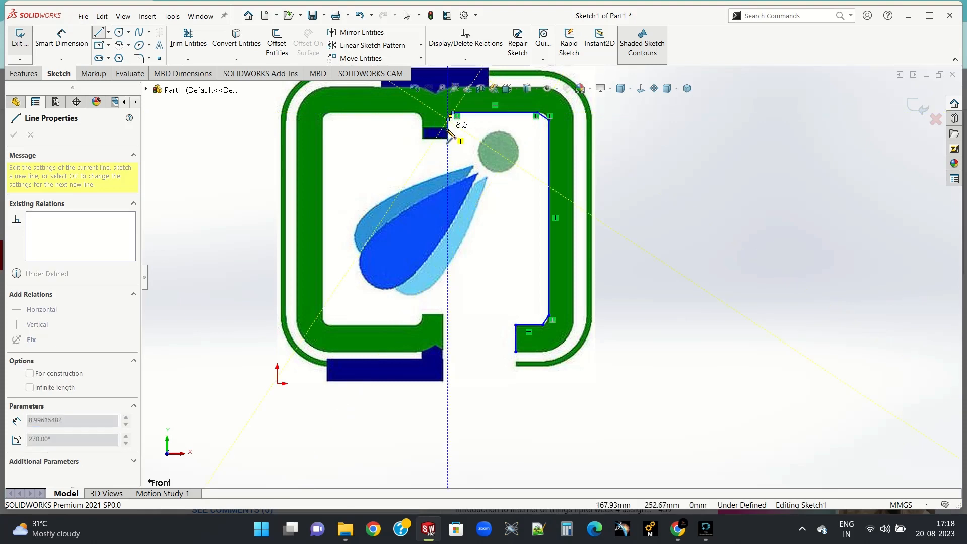
{"action": "left_click", "coordinate": [448, 137]}
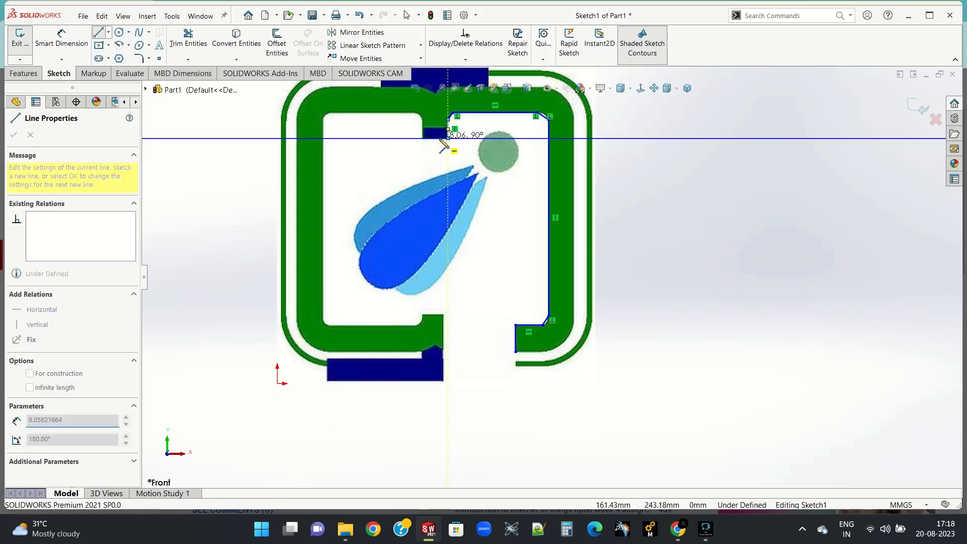
{"action": "left_click", "coordinate": [422, 137]}
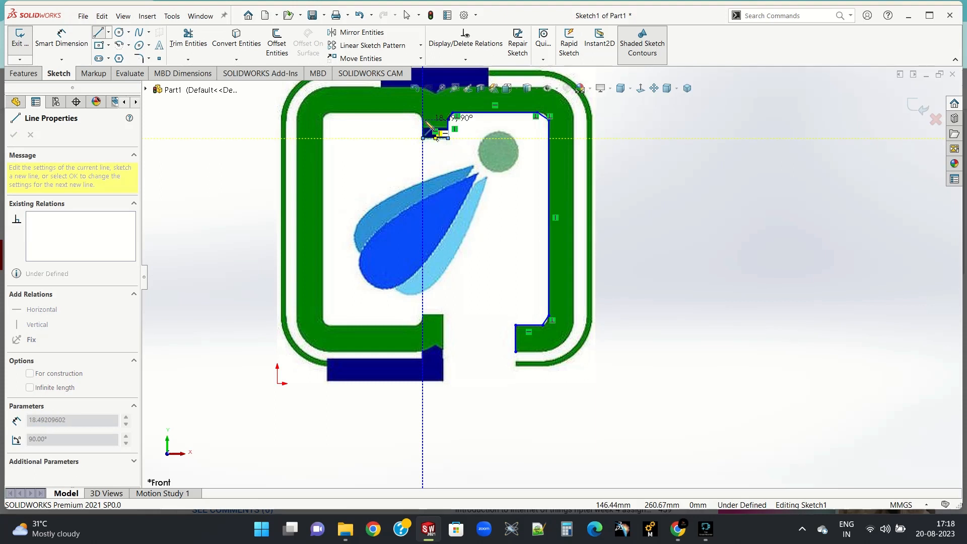
{"action": "left_click", "coordinate": [423, 120]}
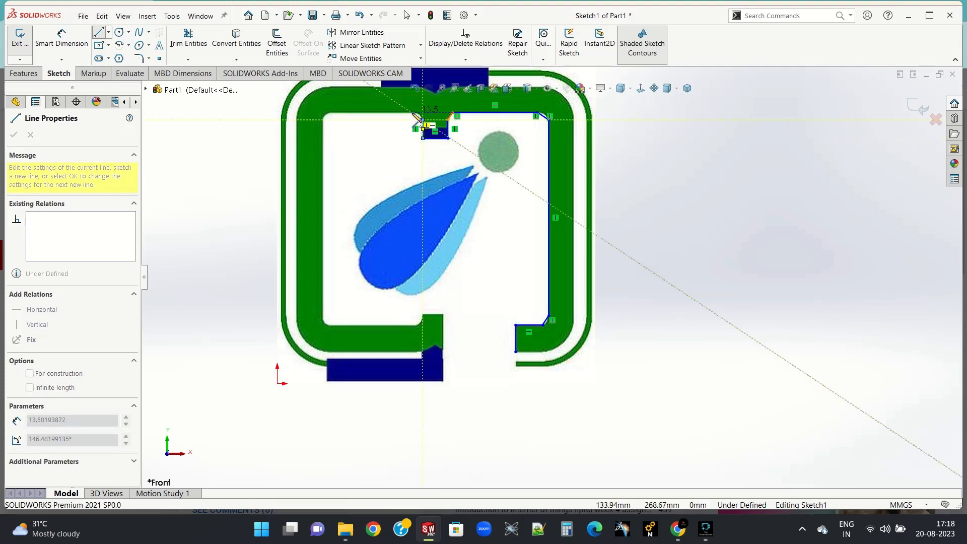
{"action": "left_click", "coordinate": [413, 113]}
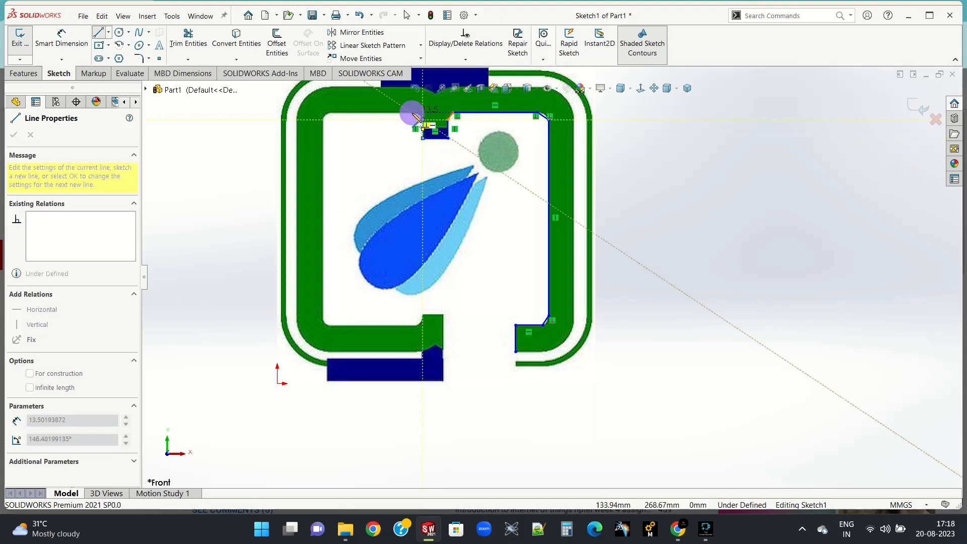
Step: Trace the inner top edge left of the notch and the inner left edge, with short diagonals across the upper-left and lower-left corners
{"action": "left_click", "coordinate": [330, 113]}
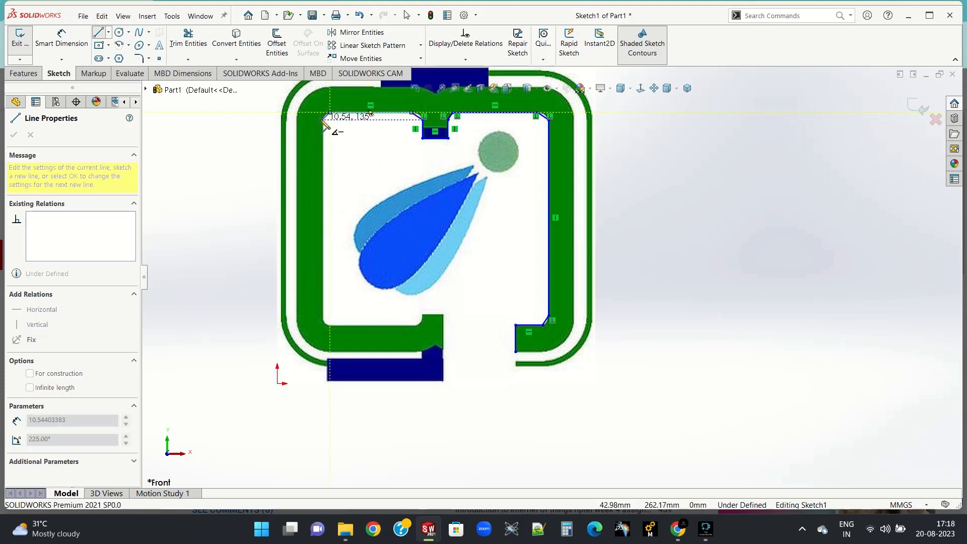
{"action": "left_click", "coordinate": [323, 119]}
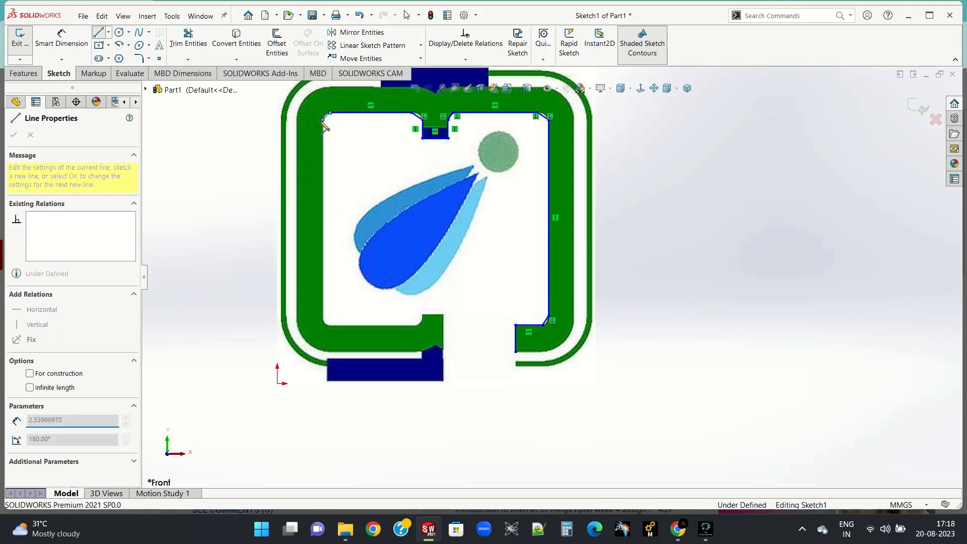
{"action": "left_click", "coordinate": [323, 320]}
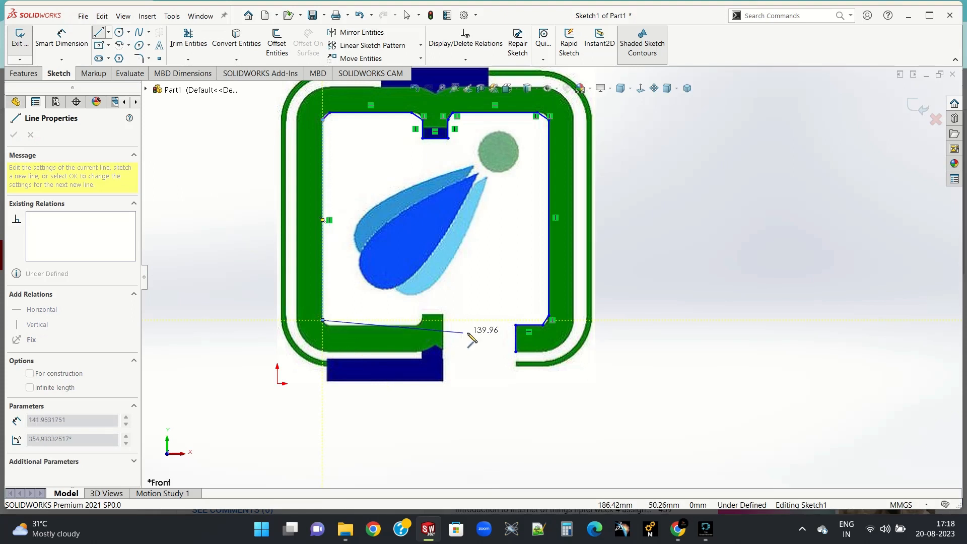
{"action": "left_click", "coordinate": [334, 328]}
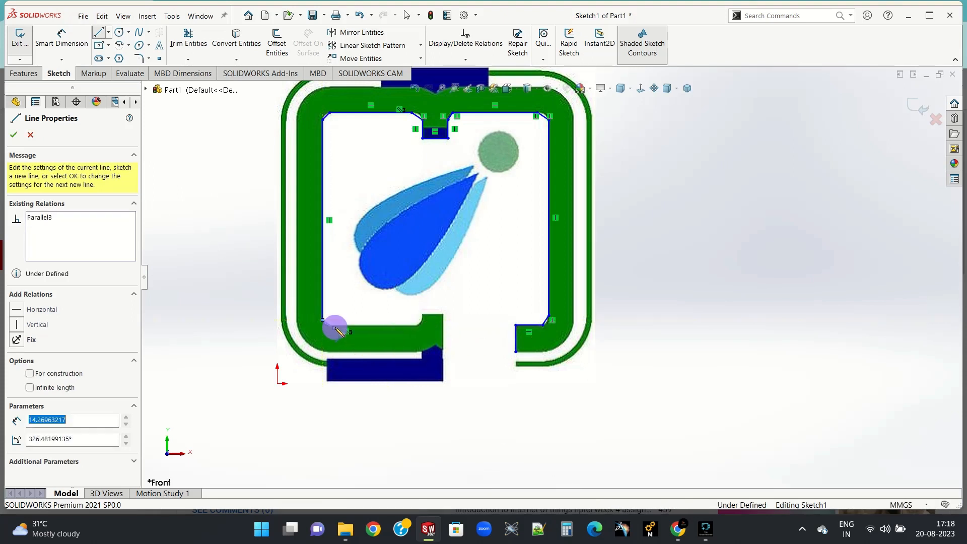
Step: Draw a horizontal line about 82 mm along the border's inner bottom edge, a short diagonal and vertical, and a line across the raised stub's top
{"action": "left_click", "coordinate": [417, 328]}
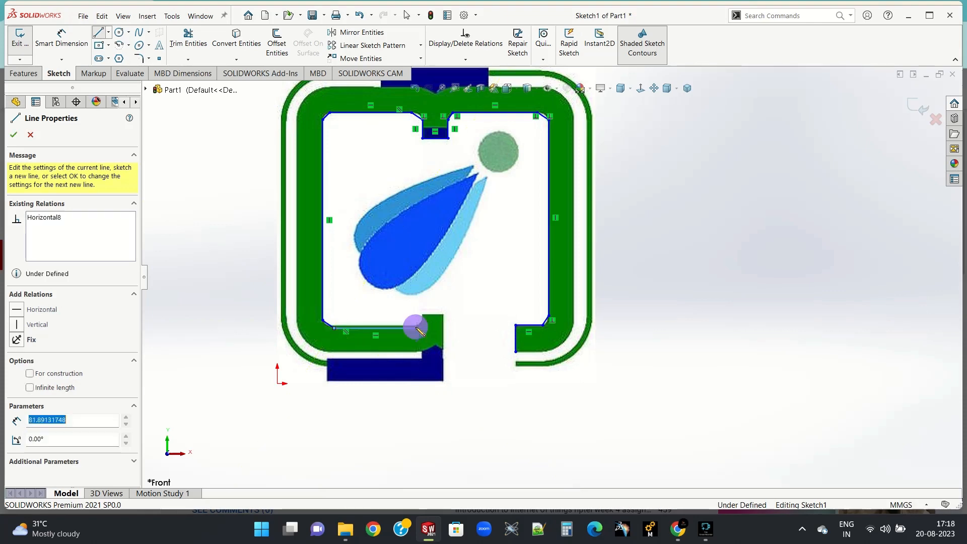
{"action": "left_click", "coordinate": [422, 320]}
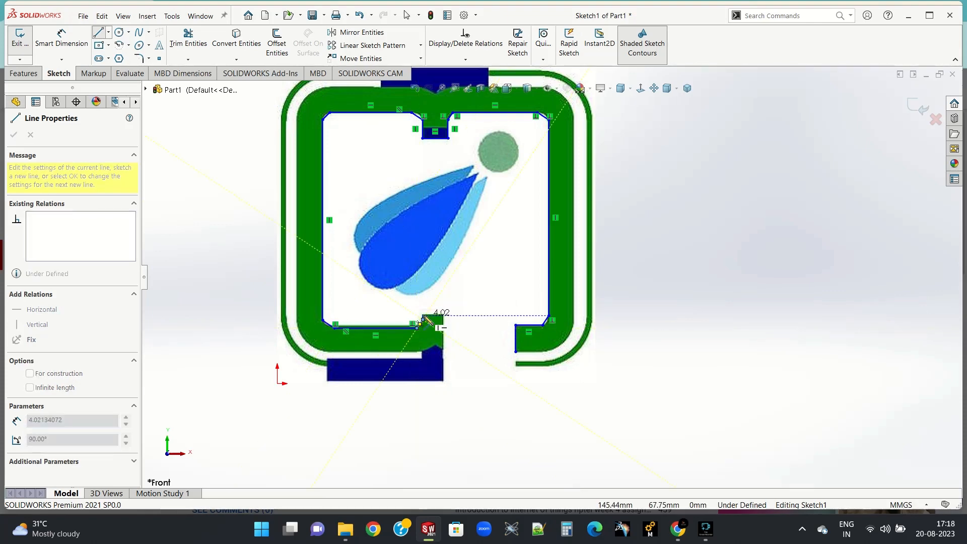
{"action": "left_click", "coordinate": [422, 315]}
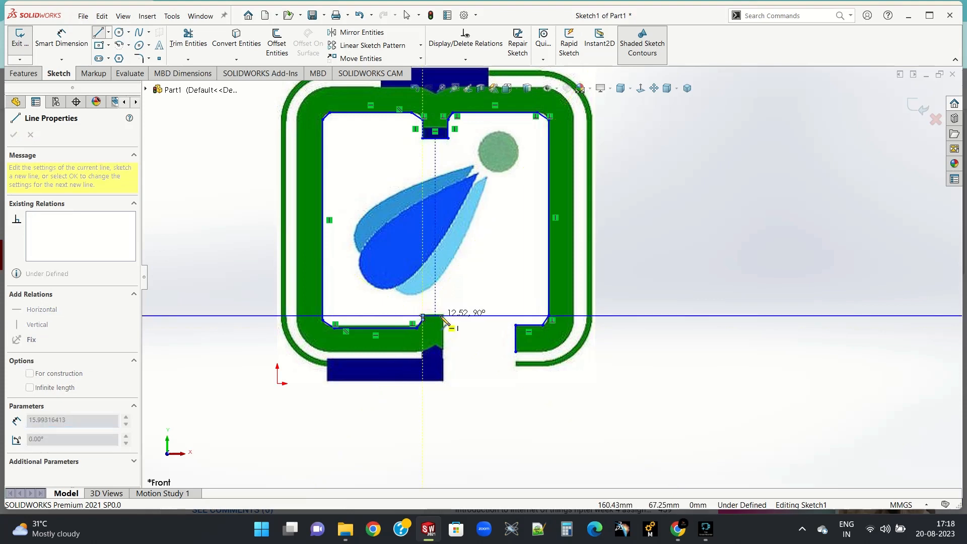
{"action": "left_click", "coordinate": [442, 316]}
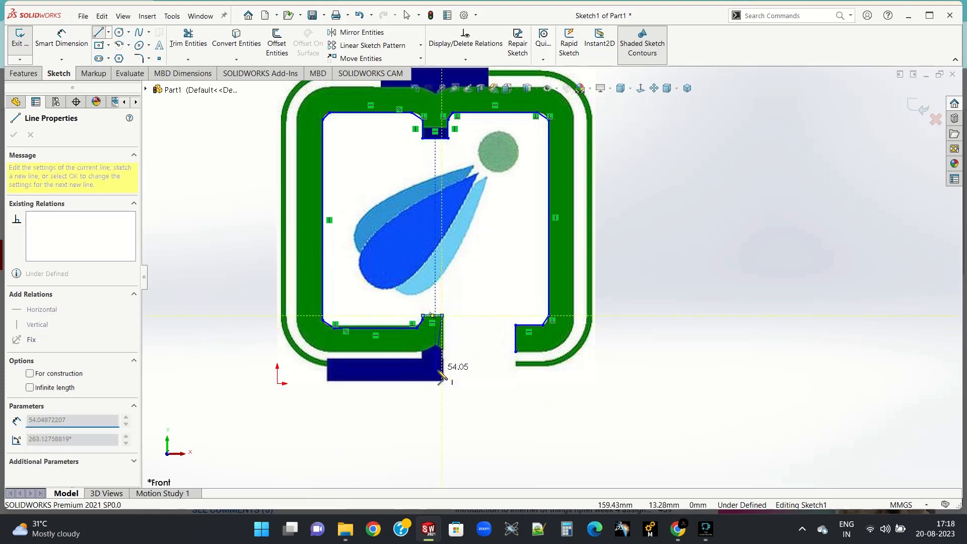
Step: Trace down the stub's right side, along the lower blue block's bottom edge and up its left end to the thin green border
{"action": "left_click", "coordinate": [442, 380]}
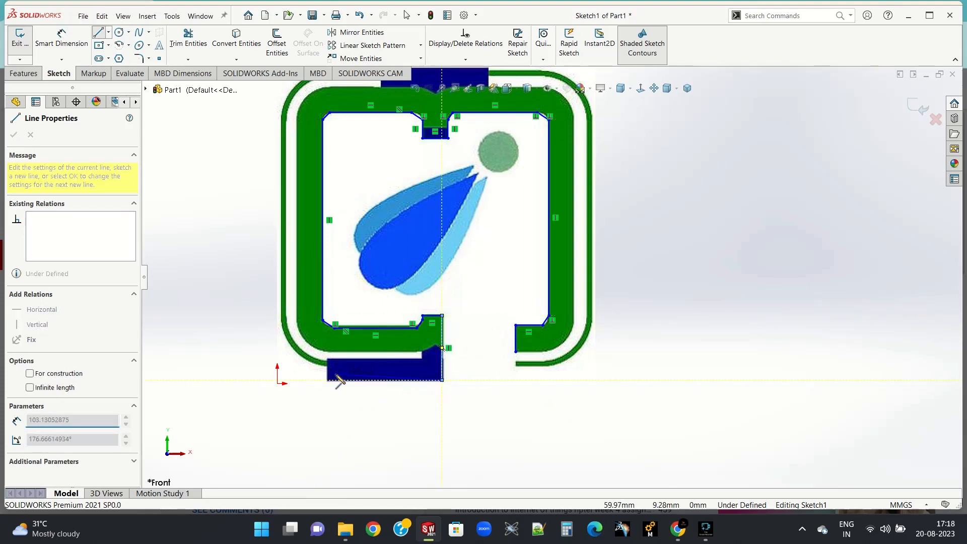
{"action": "left_click", "coordinate": [328, 380]}
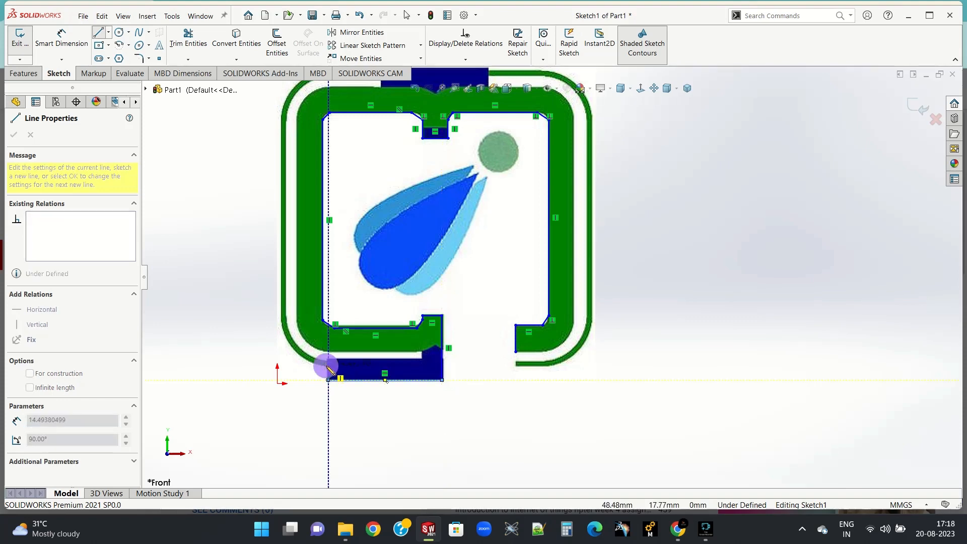
{"action": "scroll", "coordinate": [330, 375], "scroll_direction": "down", "scroll_amount": 2}
{"action": "scroll", "coordinate": [335, 377], "scroll_direction": "down", "scroll_amount": 2}
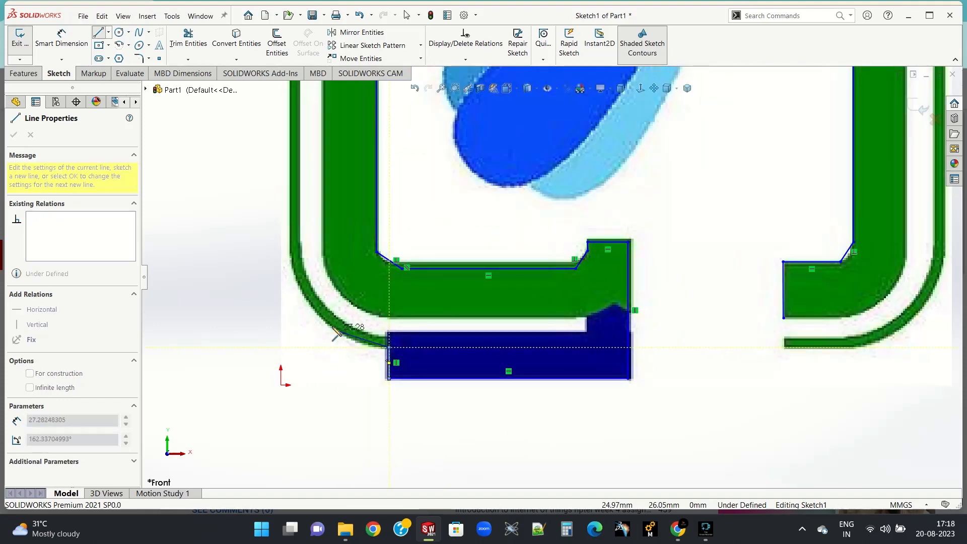
Step: Draw a diagonal across the thin border's lower-left corner, a vertical about 206 mm up its outer left edge, and a diagonal across the upper-left corner
{"action": "left_click", "coordinate": [293, 255]}
{"action": "scroll", "coordinate": [289, 259], "scroll_direction": "down", "scroll_amount": 2}
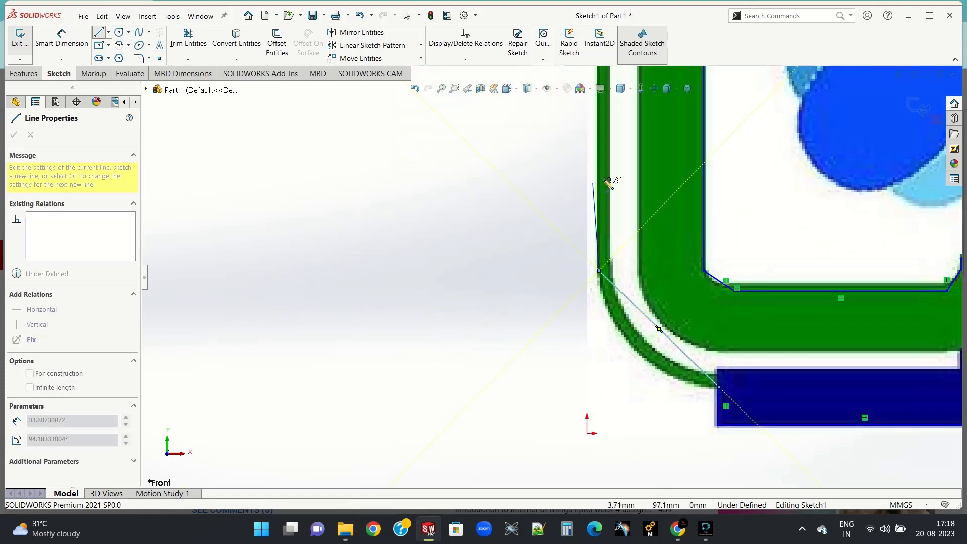
{"action": "scroll", "coordinate": [607, 182], "scroll_direction": "down", "scroll_amount": 4}
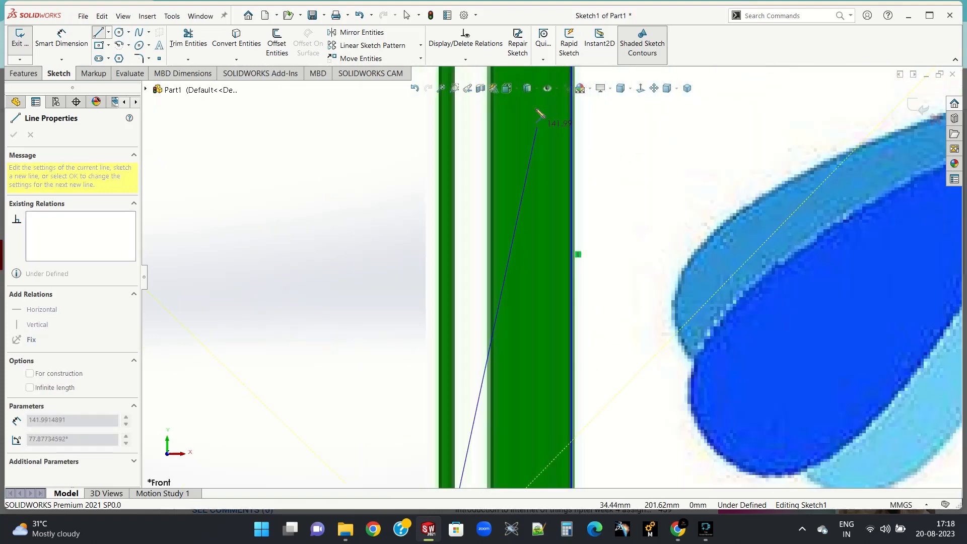
{"action": "scroll", "coordinate": [539, 112], "scroll_direction": "up", "scroll_amount": 4}
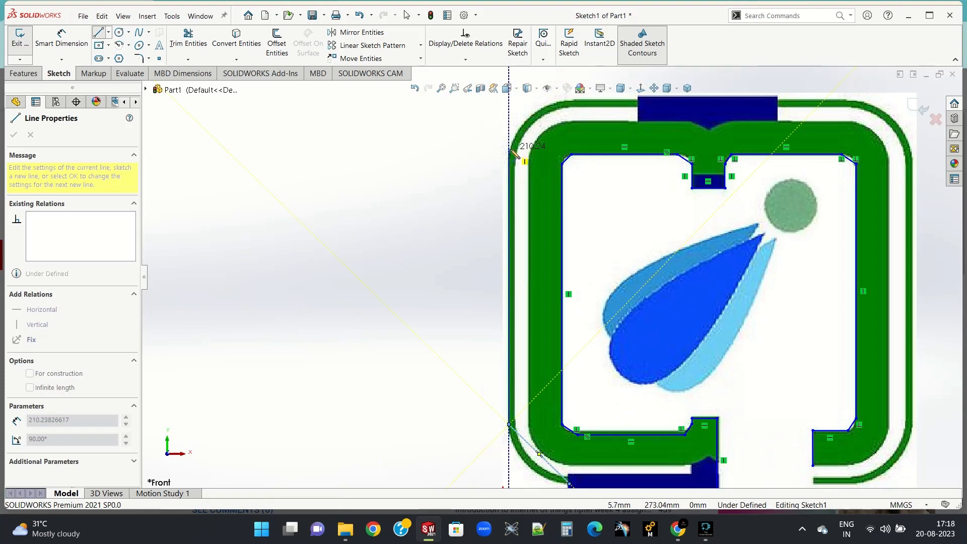
{"action": "left_click", "coordinate": [510, 154]}
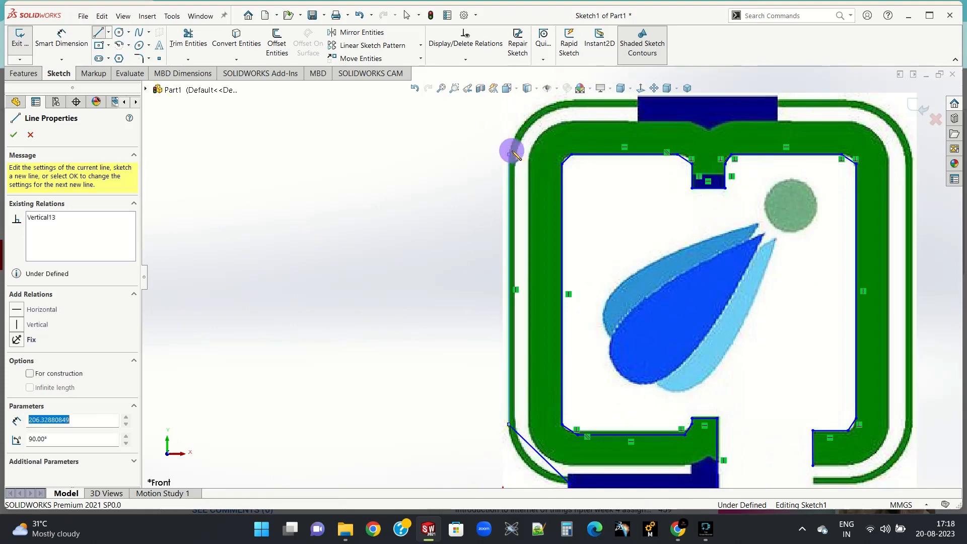
{"action": "left_click", "coordinate": [561, 100]}
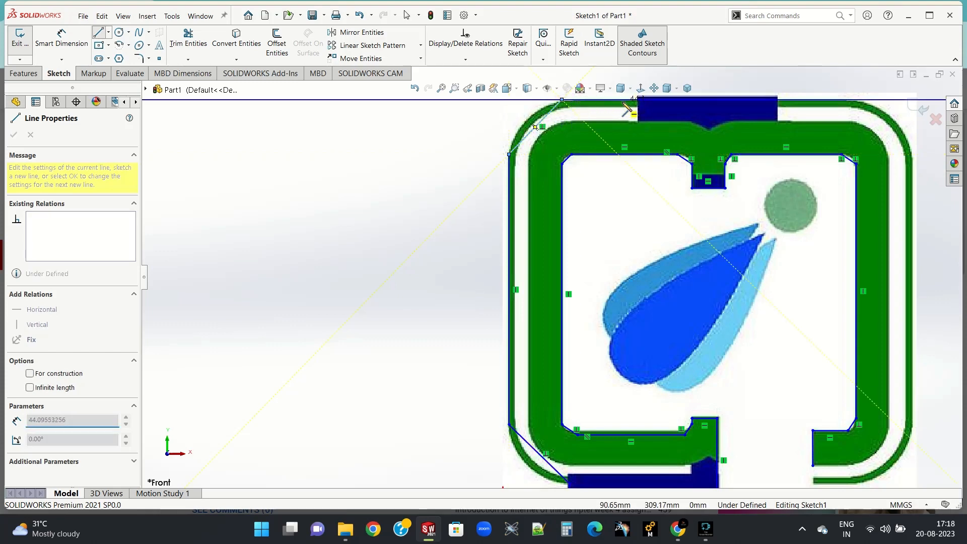
Step: Trace the thin border's outer top edge to the upper blue block and outline the block's projecting top with two short verticals and a horizontal
{"action": "left_click", "coordinate": [638, 101]}
{"action": "scroll", "coordinate": [639, 103], "scroll_direction": "down", "scroll_amount": 3}
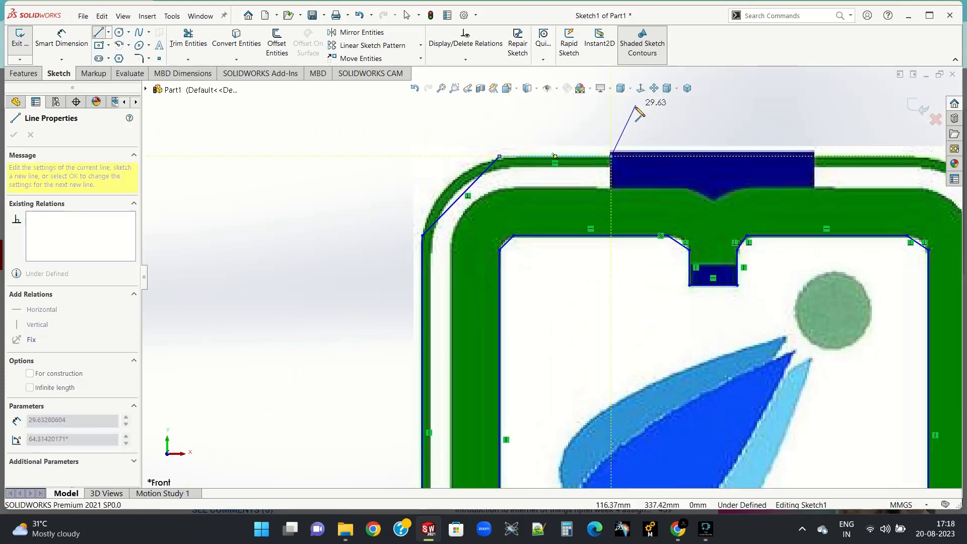
{"action": "scroll", "coordinate": [610, 153], "scroll_direction": "down", "scroll_amount": 1}
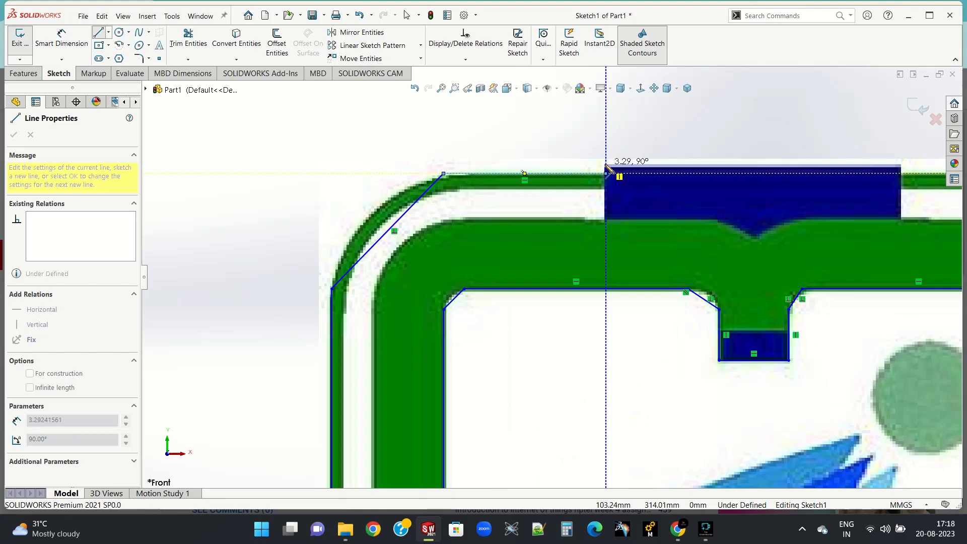
{"action": "left_click", "coordinate": [606, 163]}
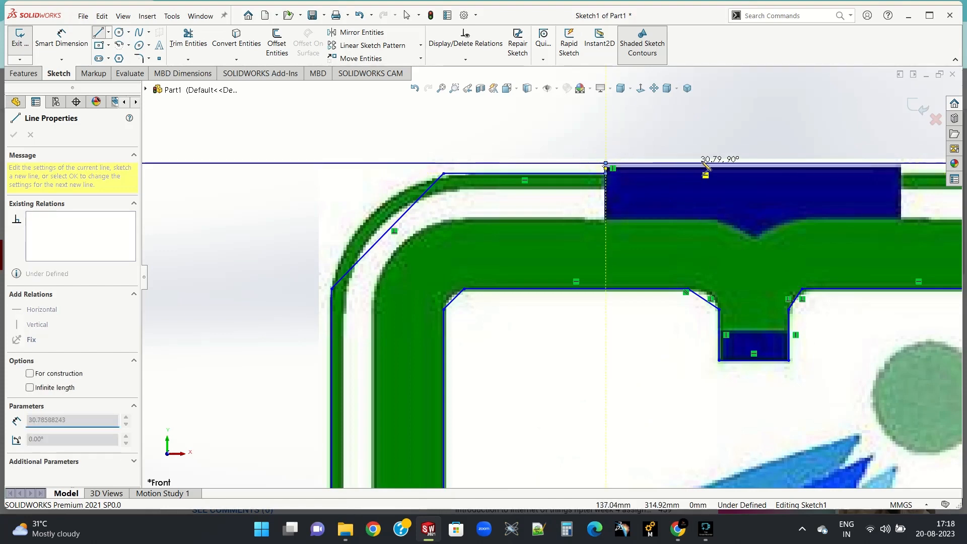
{"action": "left_click", "coordinate": [901, 164]}
{"action": "scroll", "coordinate": [915, 188], "scroll_direction": "down", "scroll_amount": 2}
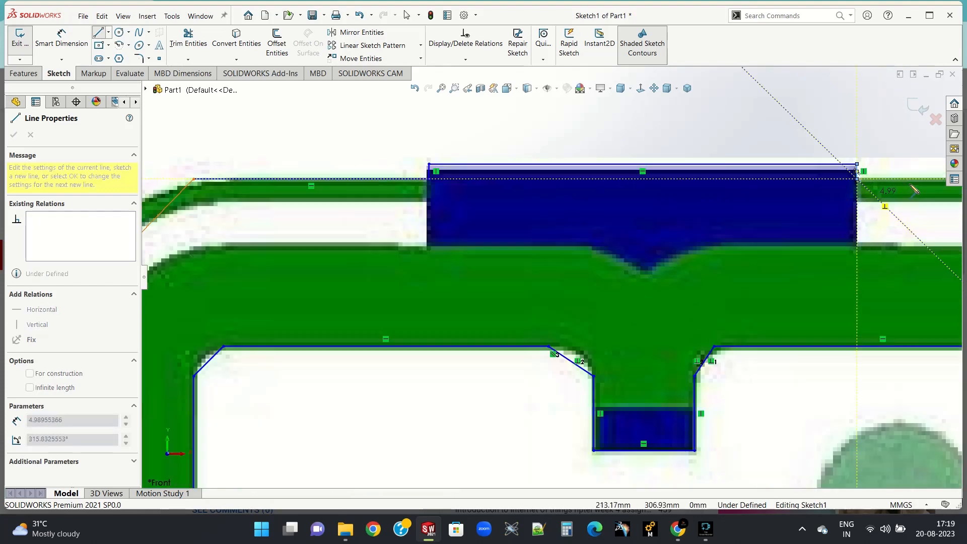
Step: Draw a horizontal line about 64 mm from the upper blue block along the thin border's top edge and a diagonal across the upper-right corner
{"action": "scroll", "coordinate": [883, 190], "scroll_direction": "up", "scroll_amount": 2}
{"action": "scroll", "coordinate": [889, 237], "scroll_direction": "down", "scroll_amount": 3}
{"action": "scroll", "coordinate": [856, 232], "scroll_direction": "up", "scroll_amount": 3}
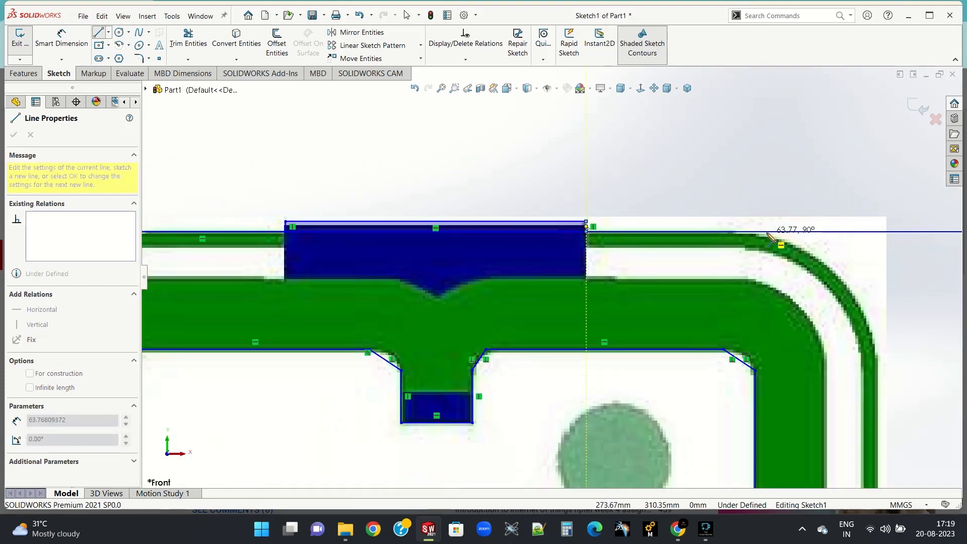
{"action": "left_click", "coordinate": [766, 231]}
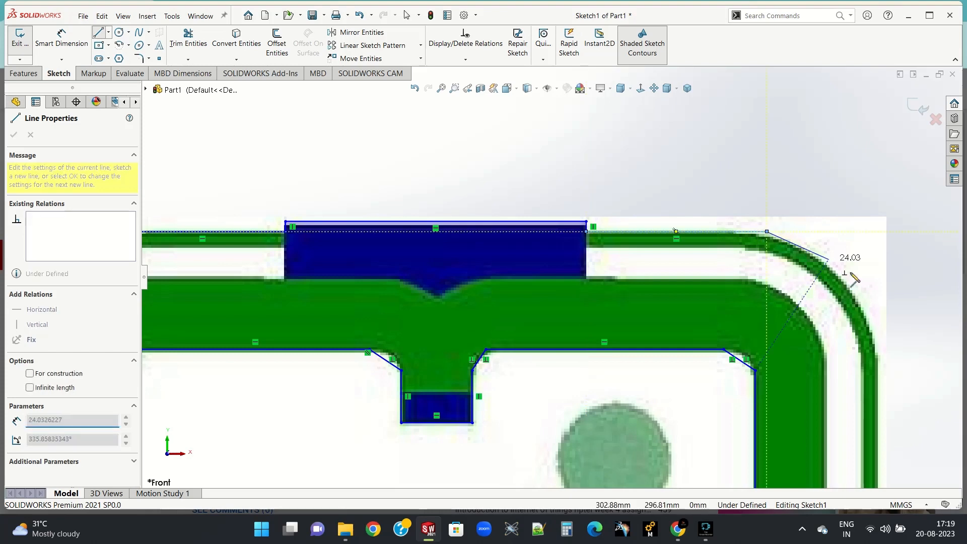
{"action": "left_click", "coordinate": [883, 363]}
Step: Draw a vertical line about 210 mm down the thin border's outer right edge and a diagonal about 58 mm across the lower-right corner
{"action": "scroll", "coordinate": [881, 367], "scroll_direction": "up", "scroll_amount": 2}
{"action": "scroll", "coordinate": [884, 341], "scroll_direction": "down", "scroll_amount": 2}
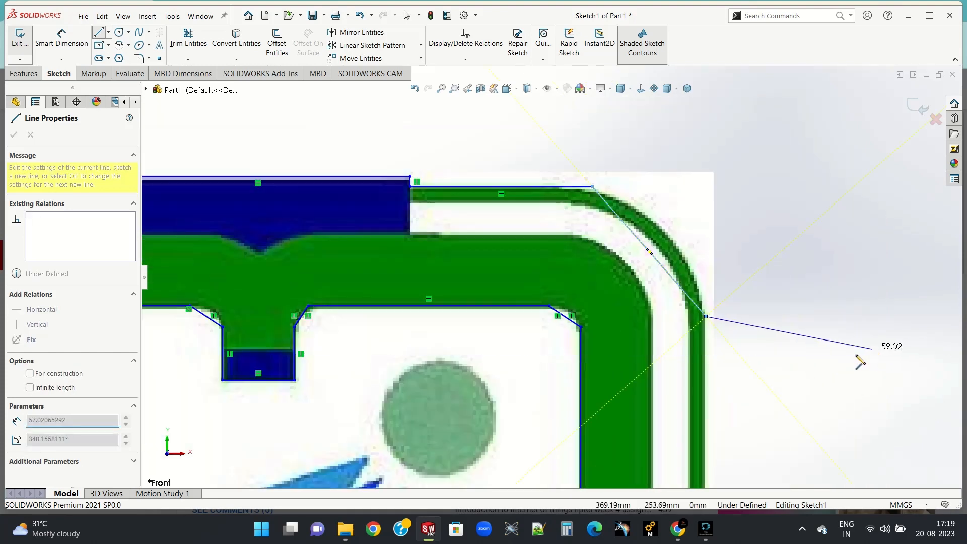
{"action": "scroll", "coordinate": [706, 405], "scroll_direction": "up", "scroll_amount": 3}
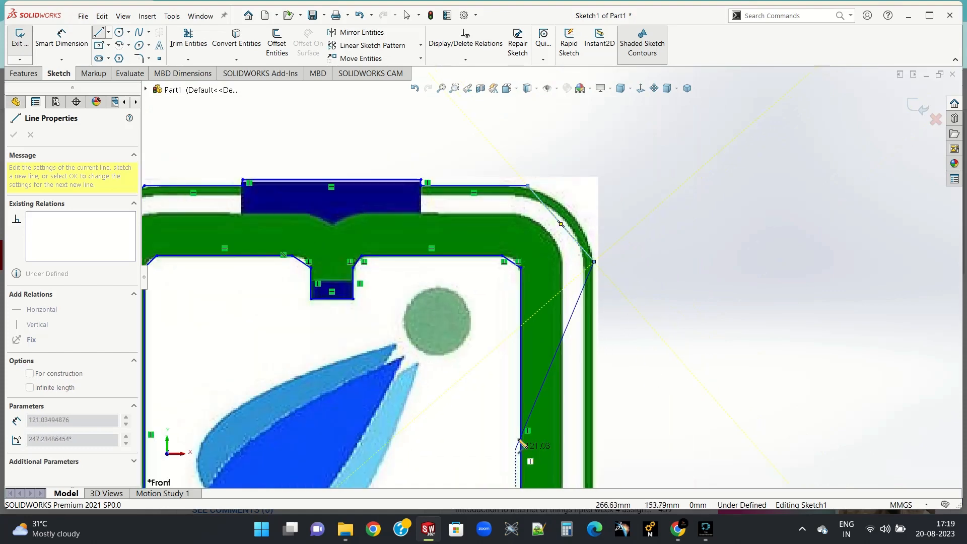
{"action": "scroll", "coordinate": [517, 416], "scroll_direction": "up", "scroll_amount": 3}
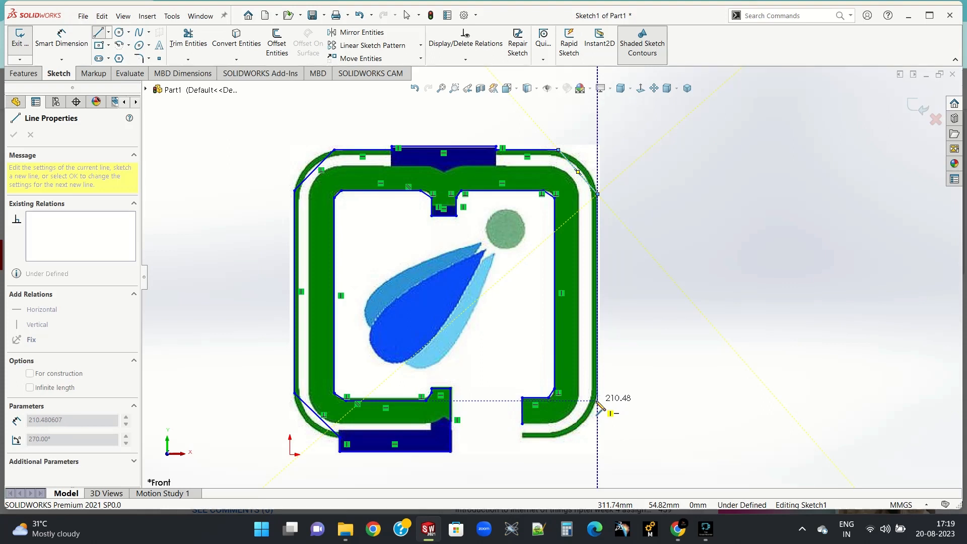
{"action": "left_click", "coordinate": [597, 402]}
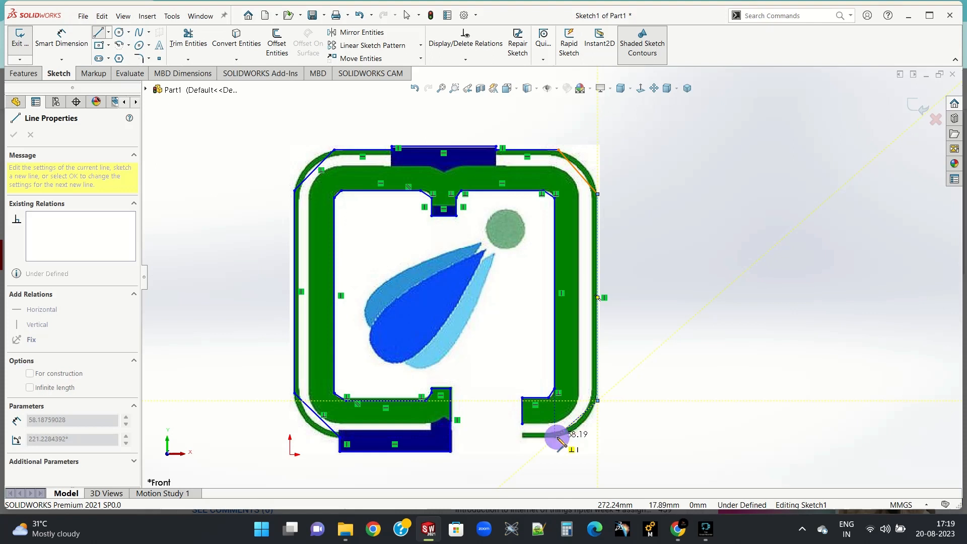
{"action": "left_click", "coordinate": [555, 437]}
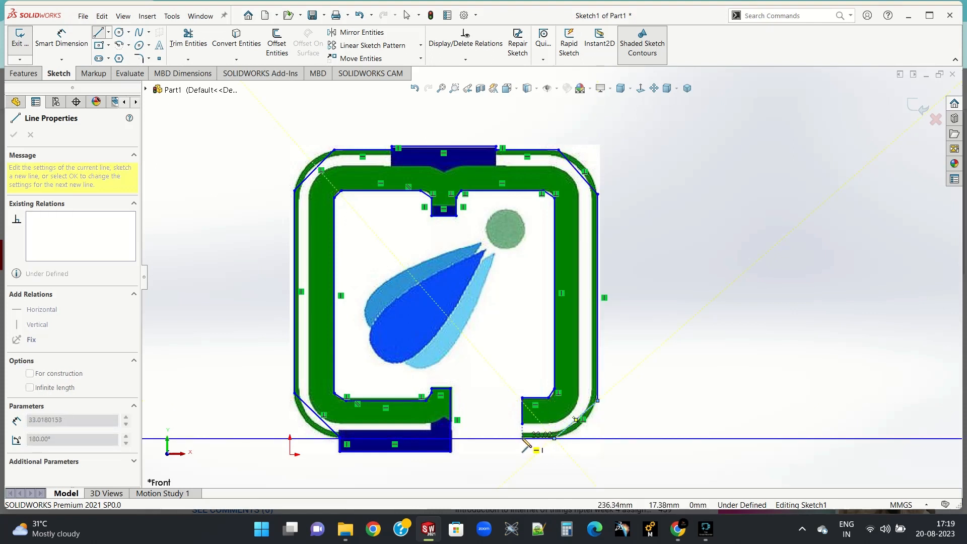
Step: Finish the thin border's outer bottom edge with a horizontal about 33 mm long and trace its inner bottom edge and lower-right diagonal
{"action": "left_click", "coordinate": [522, 438]}
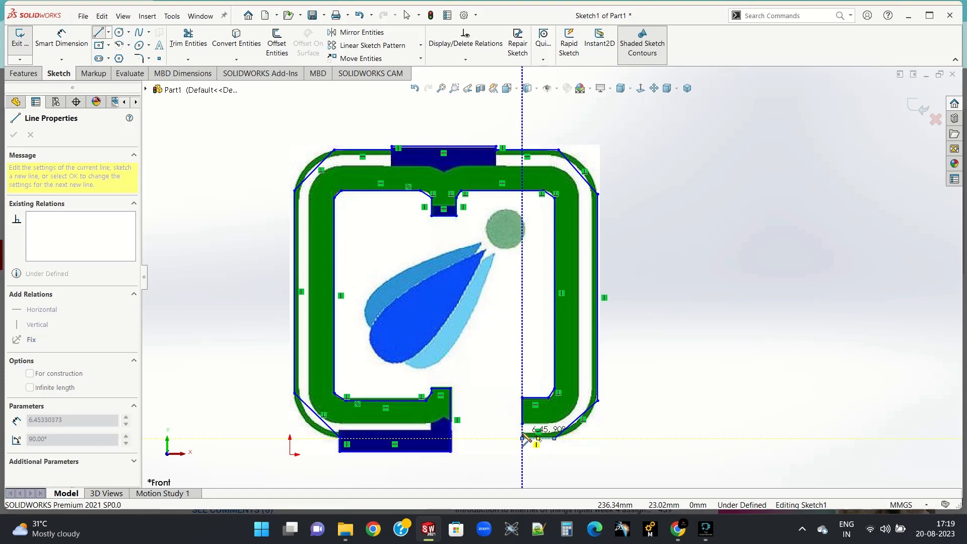
{"action": "scroll", "coordinate": [524, 437], "scroll_direction": "down", "scroll_amount": 3}
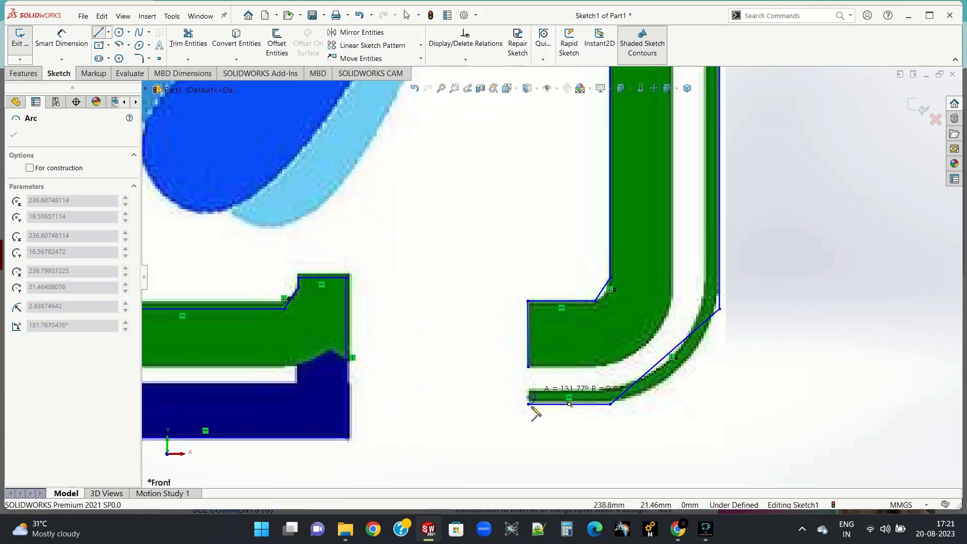
{"action": "scroll", "coordinate": [535, 413], "scroll_direction": "down", "scroll_amount": 1}
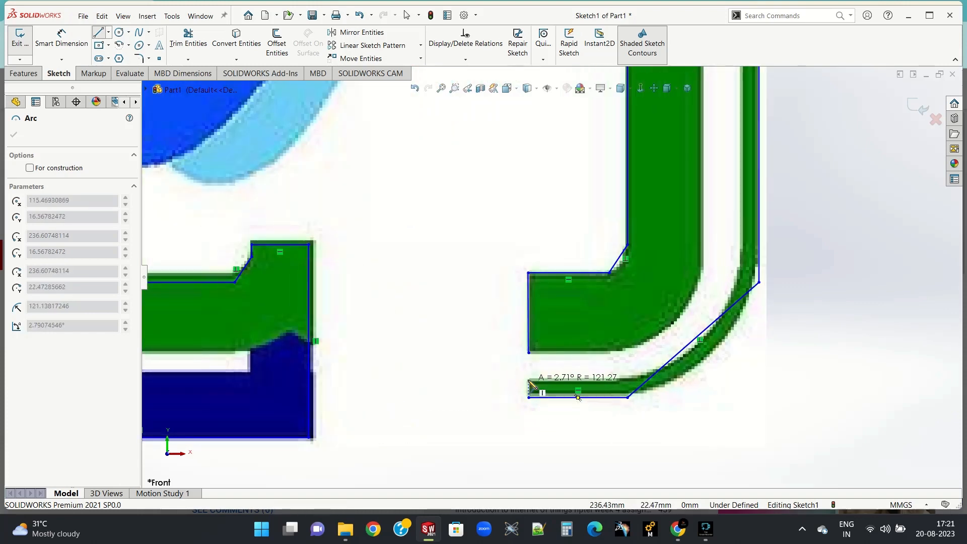
{"action": "left_click", "coordinate": [529, 381]}
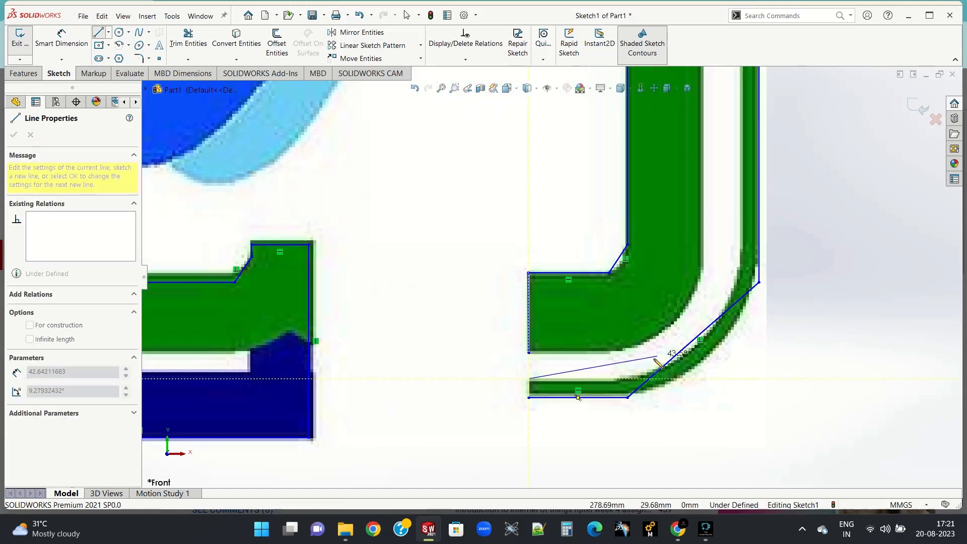
{"action": "left_click", "coordinate": [627, 379]}
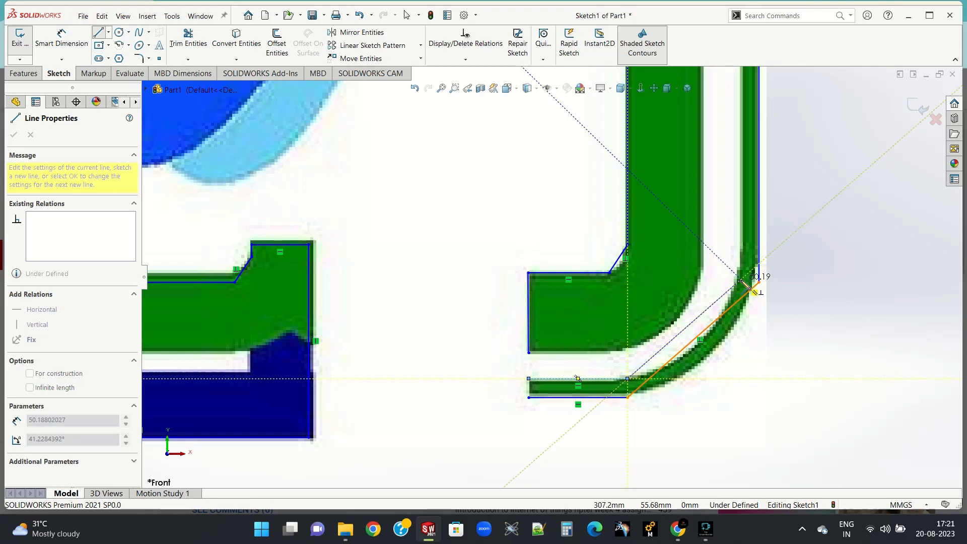
{"action": "left_click", "coordinate": [757, 283]}
Step: Trace the thin border's inner edge with a vertical about 220 mm up its right side, an upper-right diagonal and a horizontal to the upper block
{"action": "scroll", "coordinate": [755, 285], "scroll_direction": "down", "scroll_amount": 1}
{"action": "scroll", "coordinate": [746, 285], "scroll_direction": "up", "scroll_amount": 6}
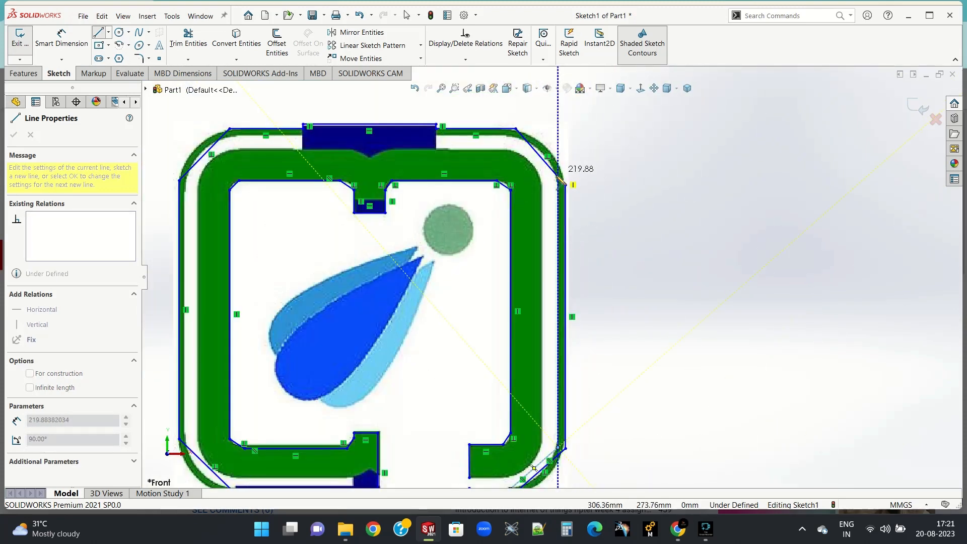
{"action": "left_click", "coordinate": [558, 185]}
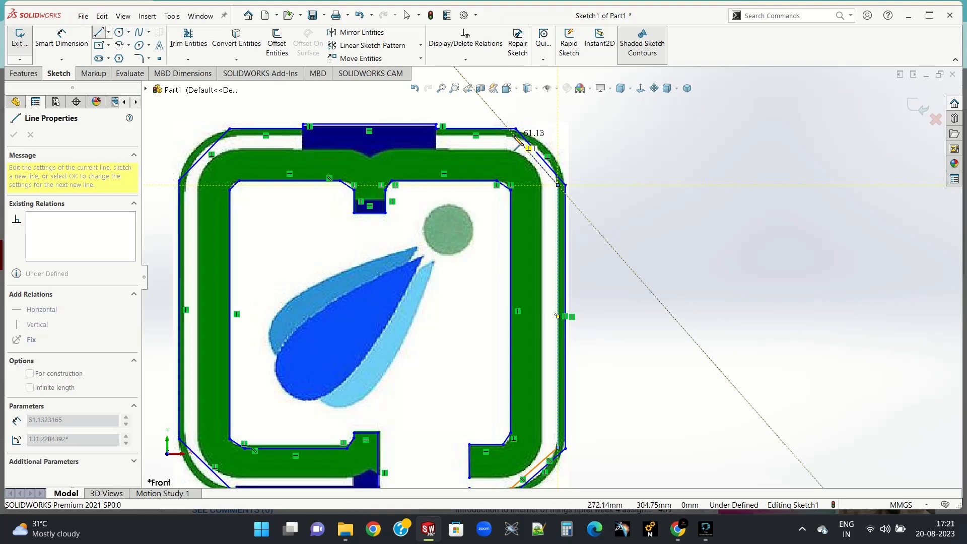
{"action": "left_click", "coordinate": [515, 135]}
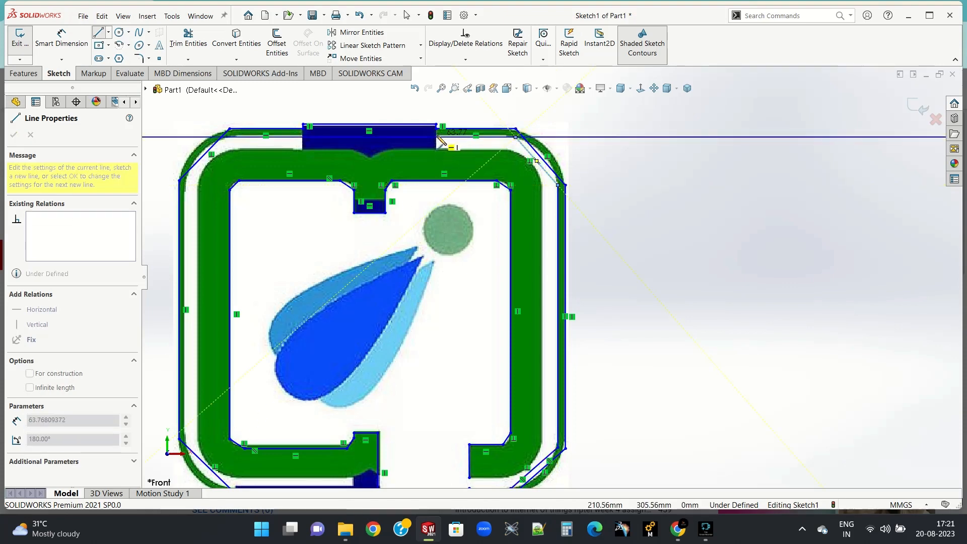
{"action": "left_click", "coordinate": [437, 136]}
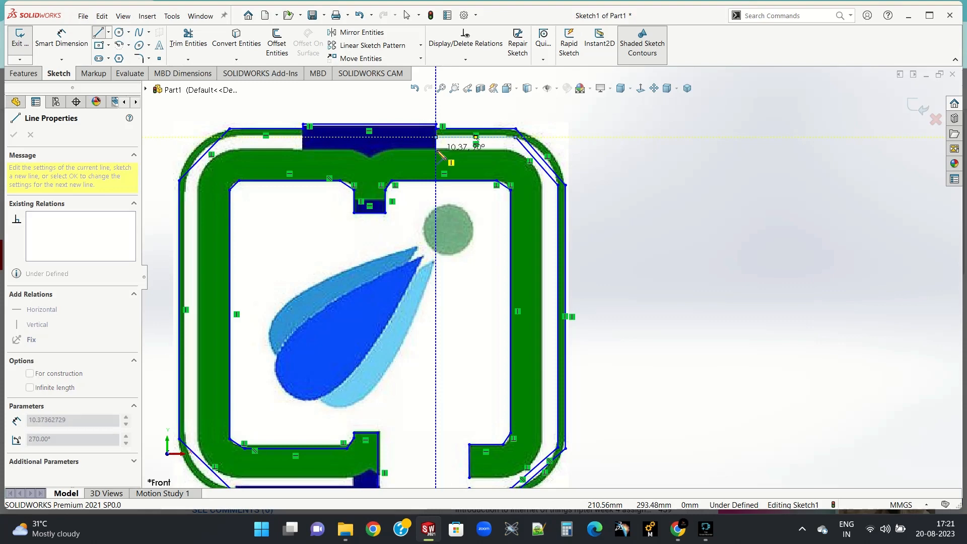
Step: Drop about 10 mm down the upper block's right side and trace the thick border's outer right half to a bottom line about 29 mm long
{"action": "left_click", "coordinate": [515, 149]}
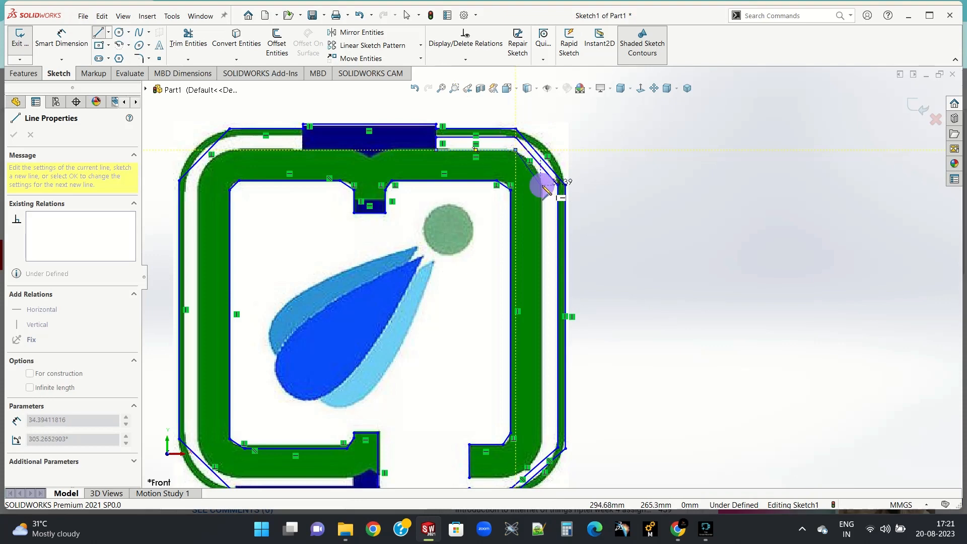
{"action": "left_click", "coordinate": [540, 185]}
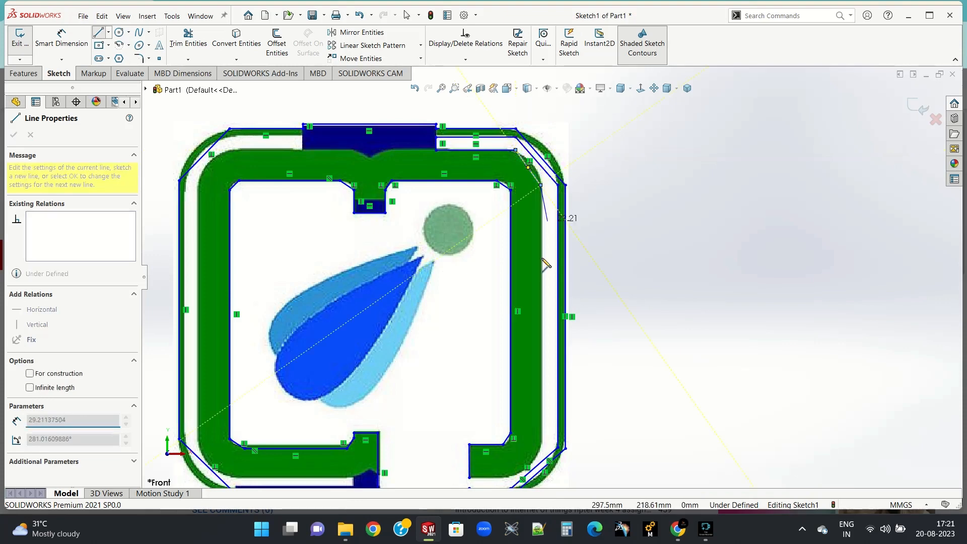
{"action": "left_click", "coordinate": [541, 446]}
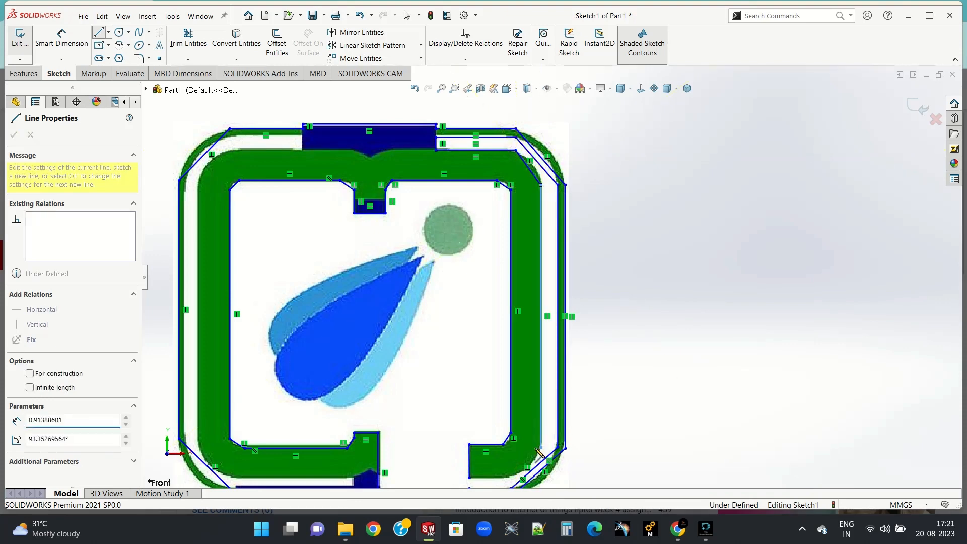
{"action": "left_click", "coordinate": [506, 478]}
{"action": "left_click", "coordinate": [470, 478]}
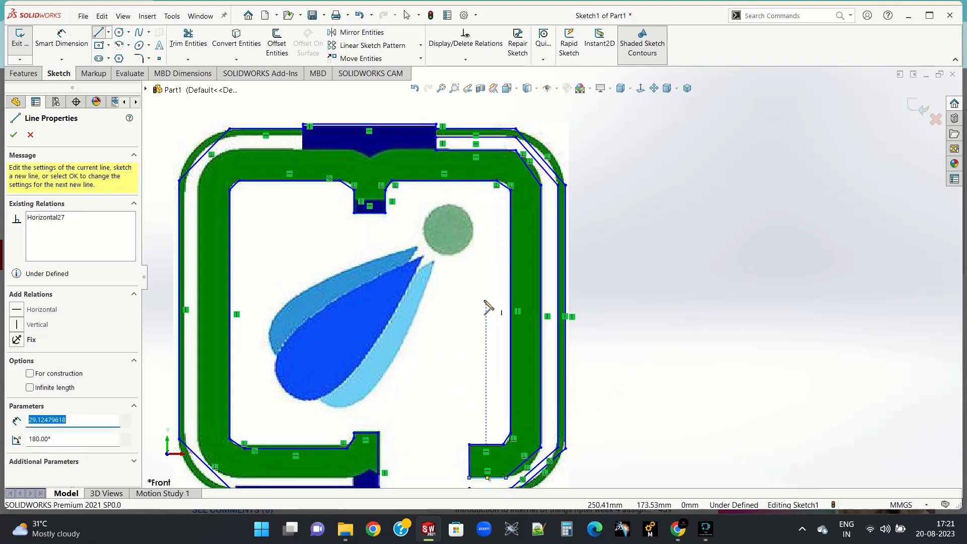
Step: Draw a vertical about 12 mm down the upper block's left side and trace the thick border's outer top, left and bottom edges with corner diagonals
{"action": "left_click", "coordinate": [302, 135]}
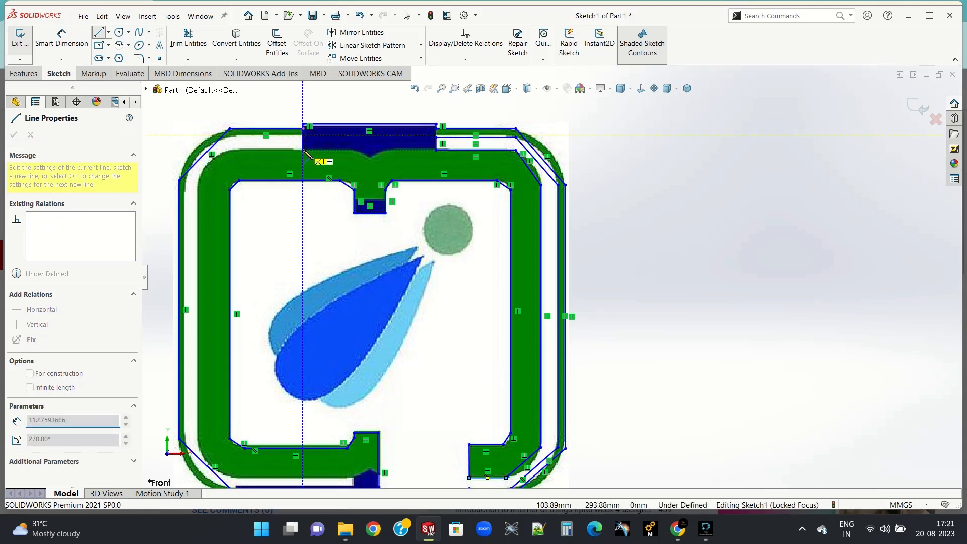
{"action": "left_click", "coordinate": [302, 149]}
{"action": "left_click", "coordinate": [229, 150]}
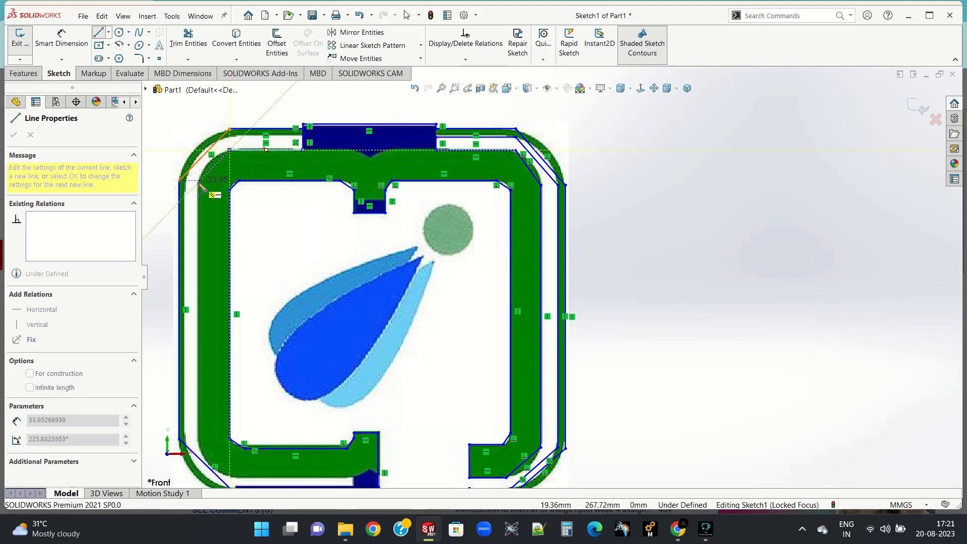
{"action": "left_click", "coordinate": [196, 185]}
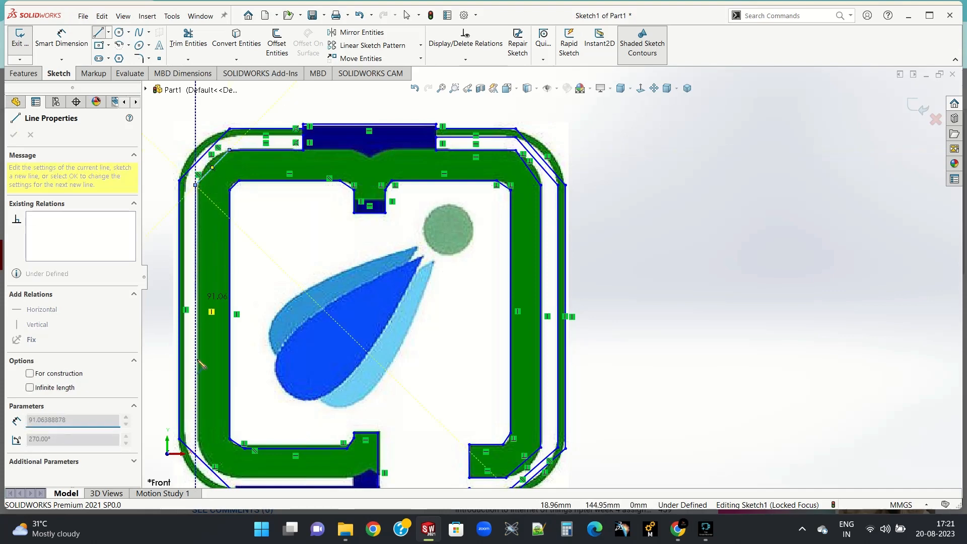
{"action": "left_click", "coordinate": [198, 438]}
{"action": "left_click", "coordinate": [233, 476]}
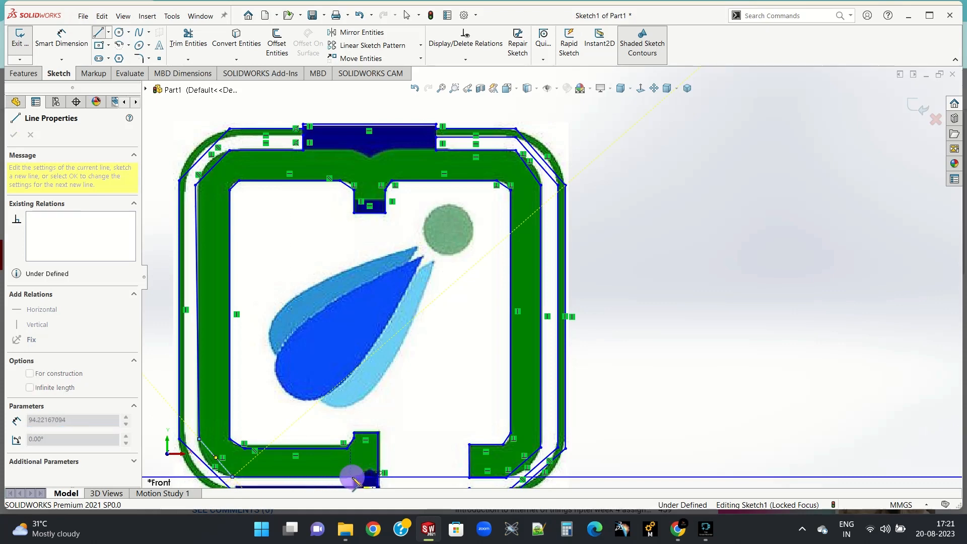
{"action": "left_click", "coordinate": [352, 476]}
Step: Close the lower-left gap with a vertical about 7 mm long and a horizontal along the top of the lower blue block
{"action": "scroll", "coordinate": [347, 486], "scroll_direction": "down", "scroll_amount": 2}
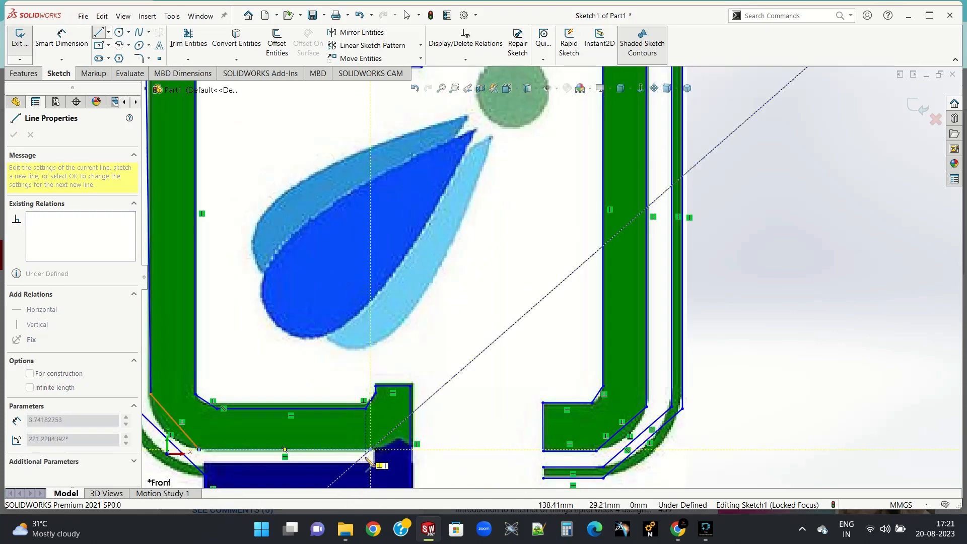
{"action": "left_click", "coordinate": [370, 461]}
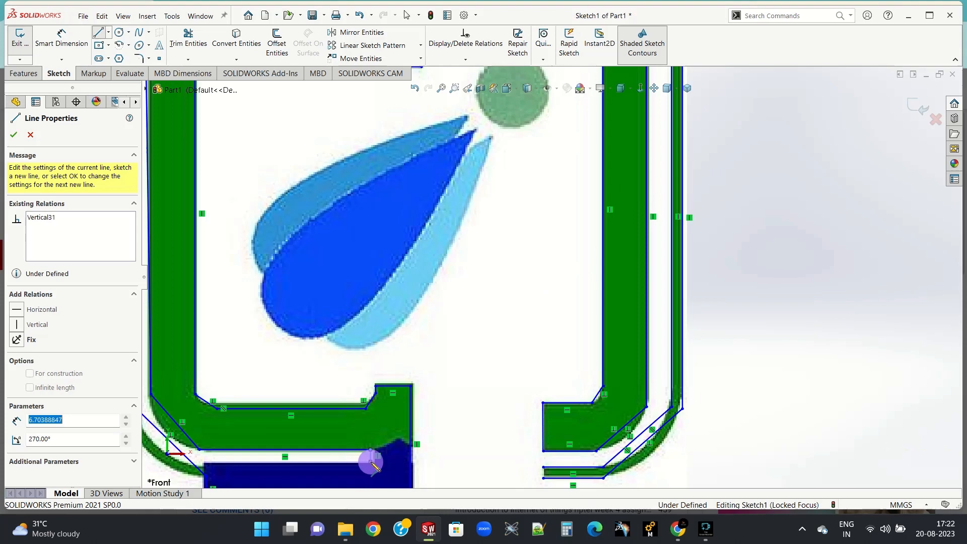
{"action": "left_click", "coordinate": [205, 463]}
Step: Trace the thin border's inner left edge with a lower-left diagonal about 53 mm, a vertical, an upper-left diagonal and a top line about 59 mm
{"action": "scroll", "coordinate": [212, 466], "scroll_direction": "up", "scroll_amount": 2}
{"action": "scroll", "coordinate": [212, 466], "scroll_direction": "up", "scroll_amount": 2}
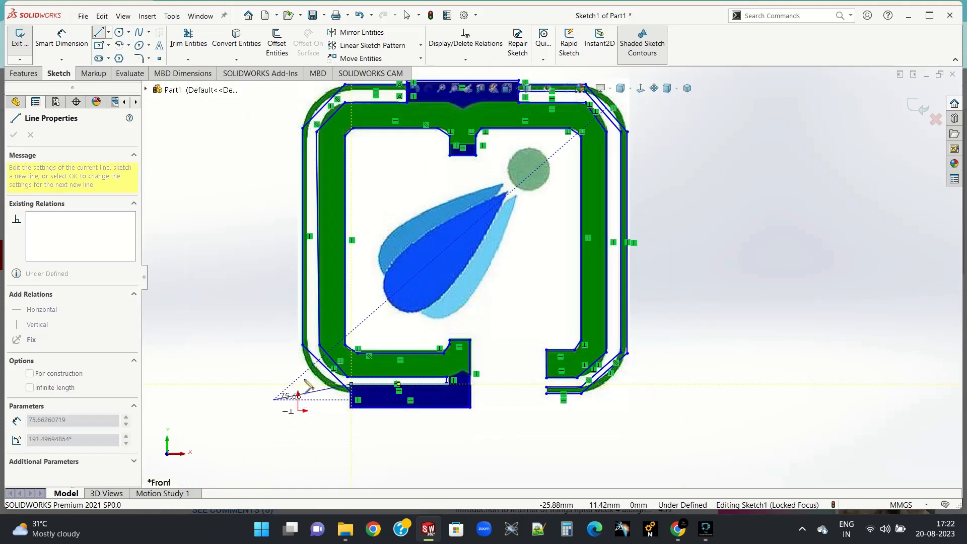
{"action": "left_click", "coordinate": [311, 345]}
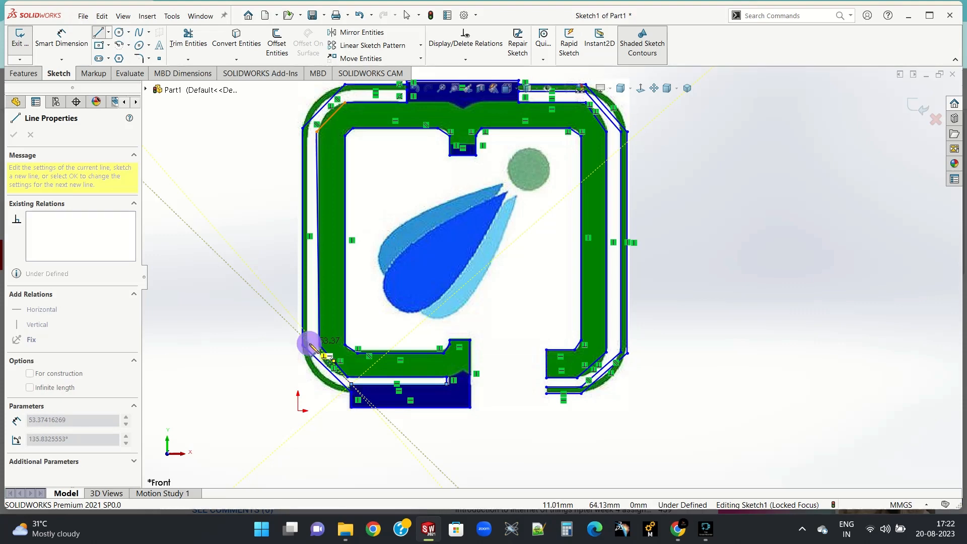
{"action": "left_click", "coordinate": [307, 129]}
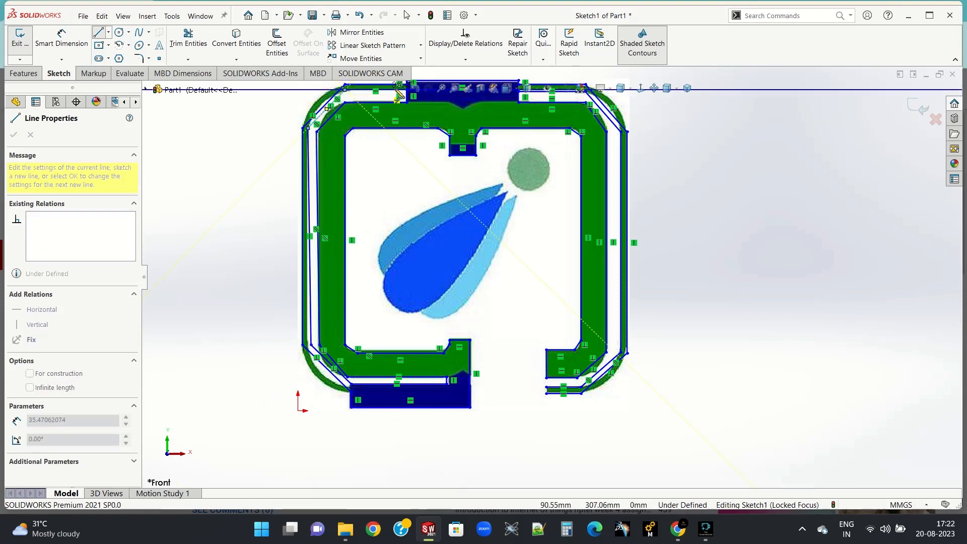
{"action": "scroll", "coordinate": [412, 100], "scroll_direction": "down", "scroll_amount": 2}
{"action": "scroll", "coordinate": [412, 101], "scroll_direction": "up", "scroll_amount": 2}
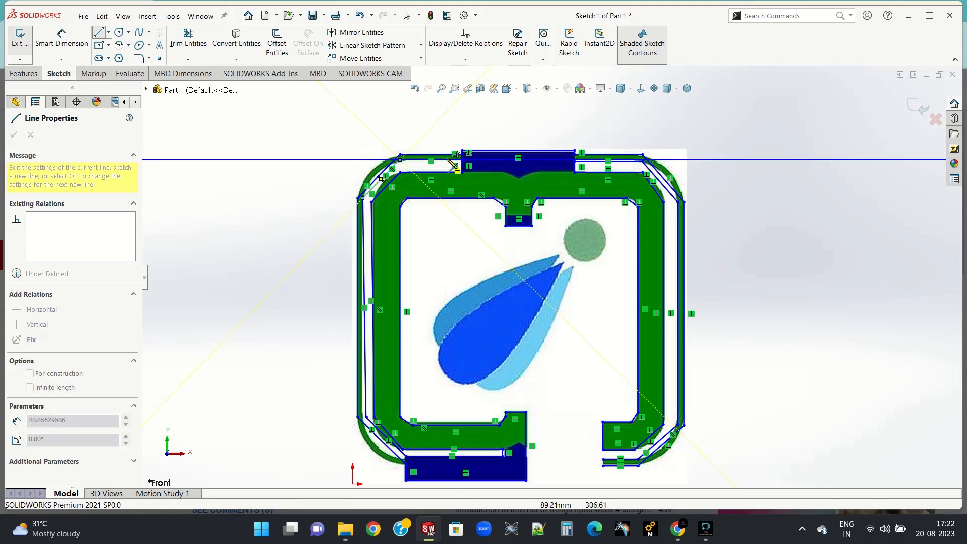
{"action": "left_click", "coordinate": [462, 162]}
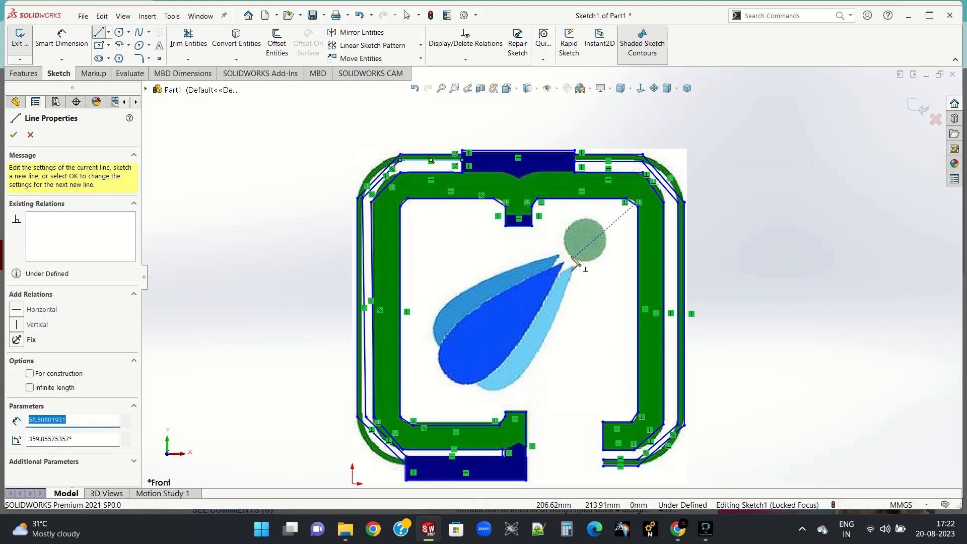
Step: Draw a spline around the rounded lower-left end of the central dark-blue drop, ending where it meets the upper petal
{"action": "left_click", "coordinate": [99, 45]}
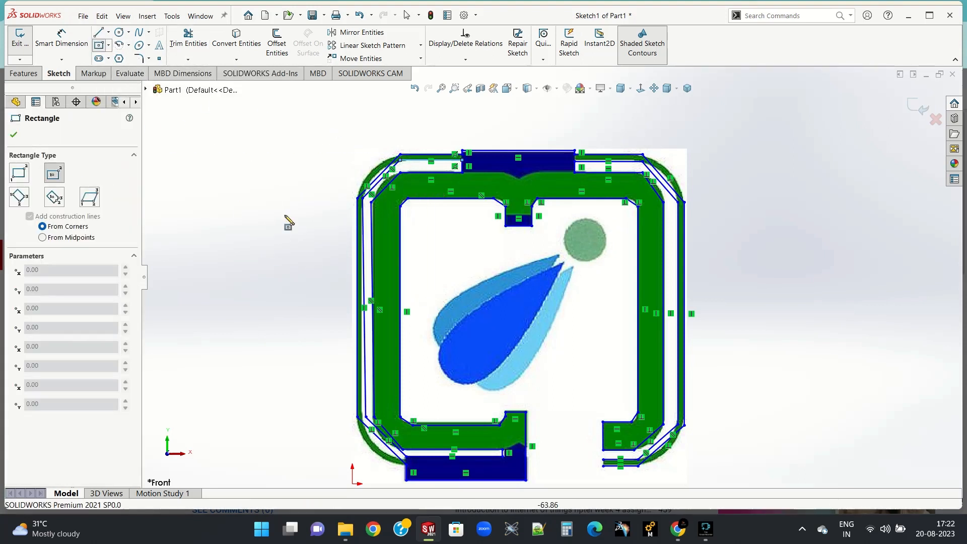
{"action": "left_click", "coordinate": [141, 33]}
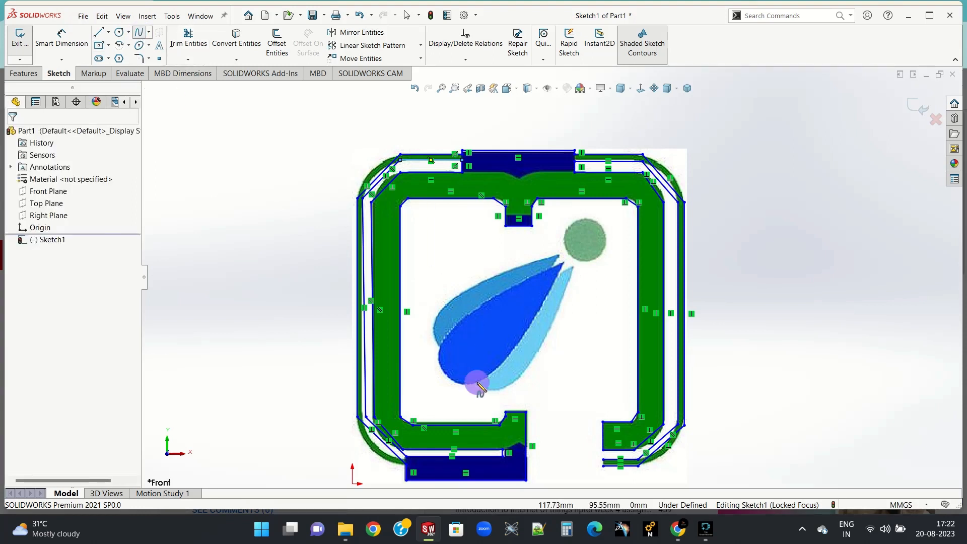
{"action": "left_click", "coordinate": [477, 384]}
{"action": "left_click", "coordinate": [443, 370]}
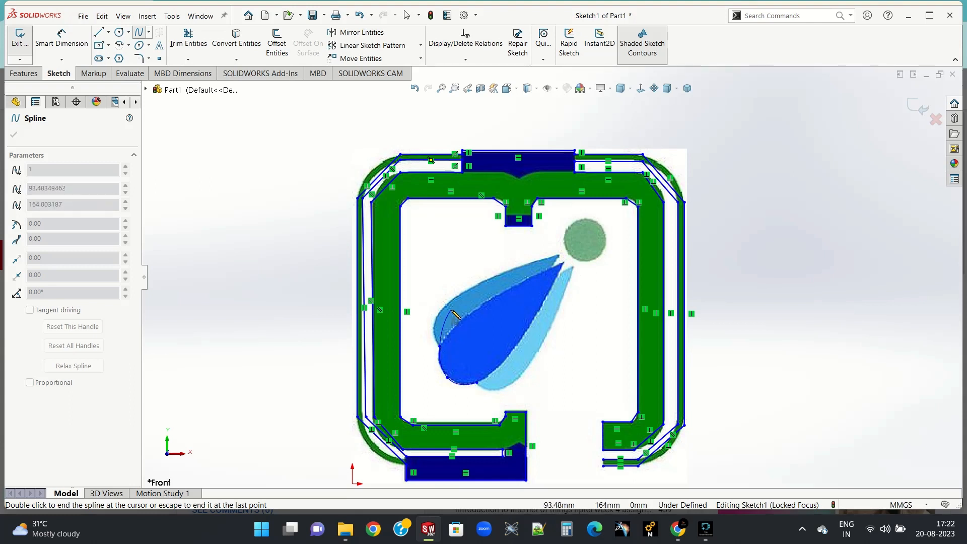
{"action": "key", "text": "Escape"}
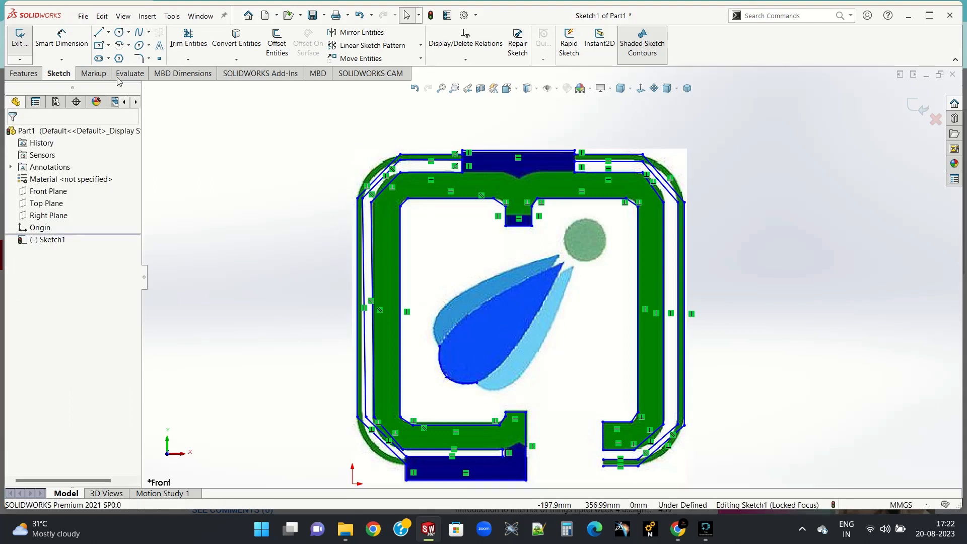
Step: Draw a spline along the upper petal's outer edge from its junction with the dark-blue drop to the petal's pointed tip
{"action": "left_click", "coordinate": [138, 33]}
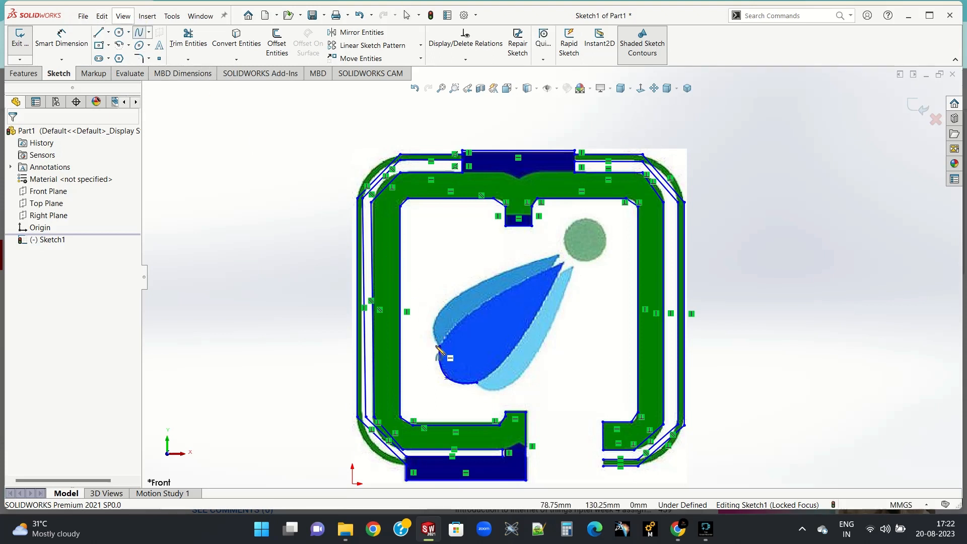
{"action": "left_click", "coordinate": [440, 346]}
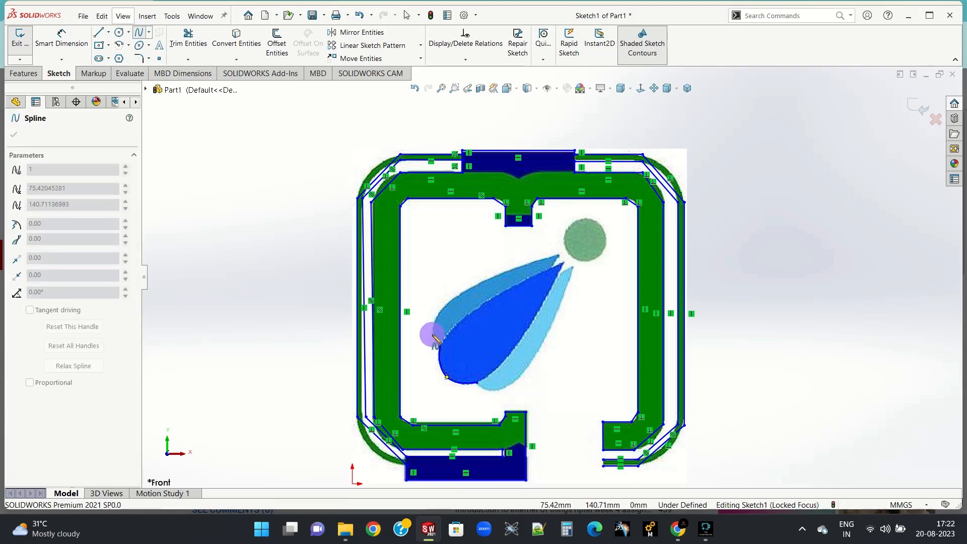
{"action": "left_click", "coordinate": [432, 335]}
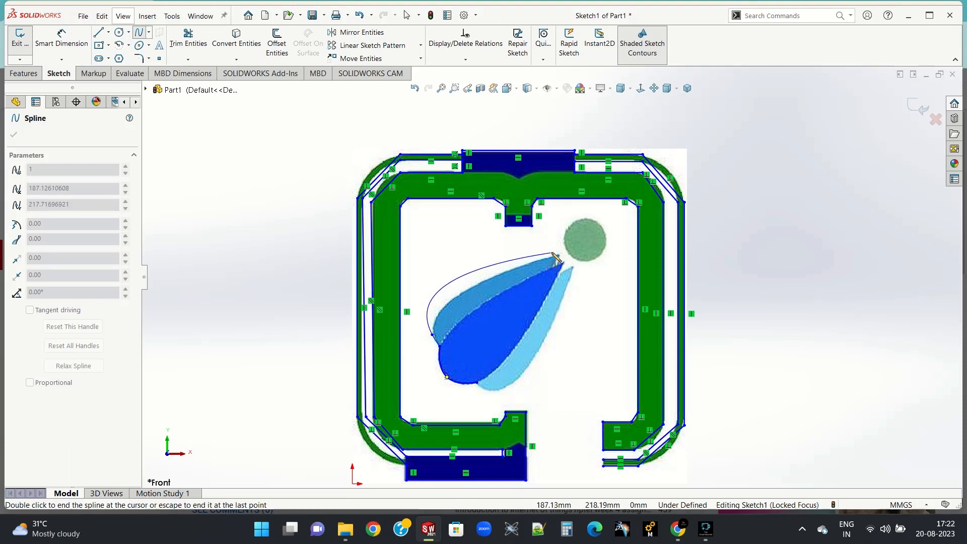
{"action": "left_click", "coordinate": [477, 285]}
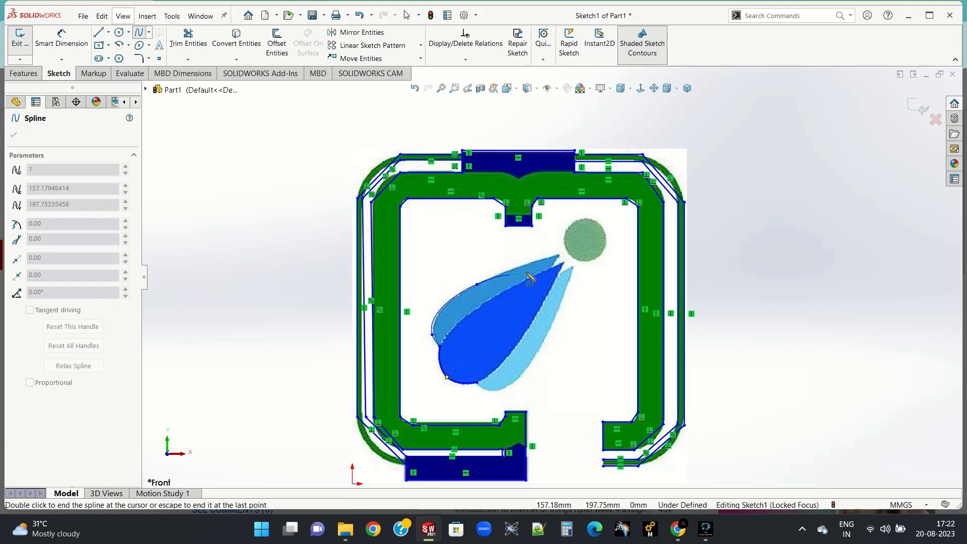
{"action": "double_click", "coordinate": [563, 256]}
{"action": "key", "text": "Escape"}
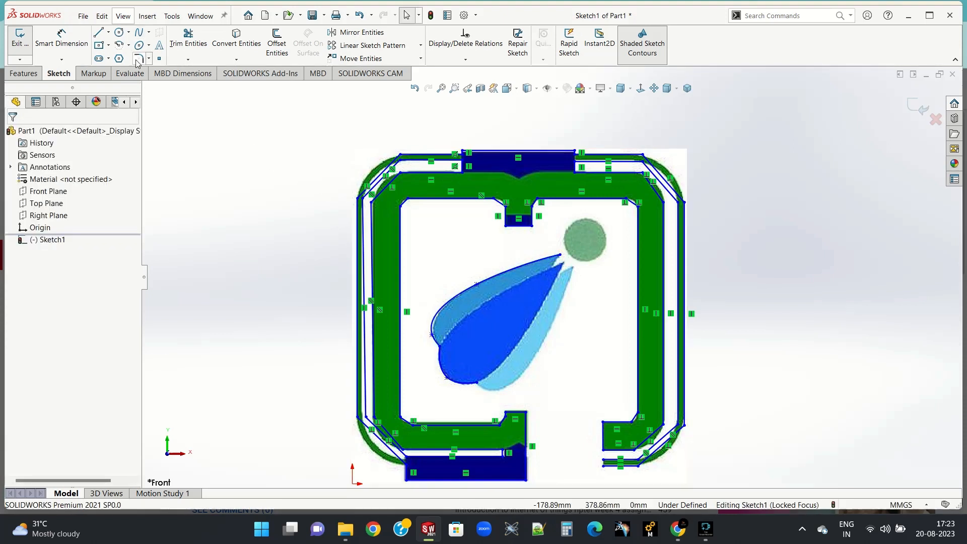
Step: Draw a spline along the light-blue lower petal's outer edge from its junction with the dark-blue drop to the petal's pointed tip
{"action": "left_click", "coordinate": [140, 34]}
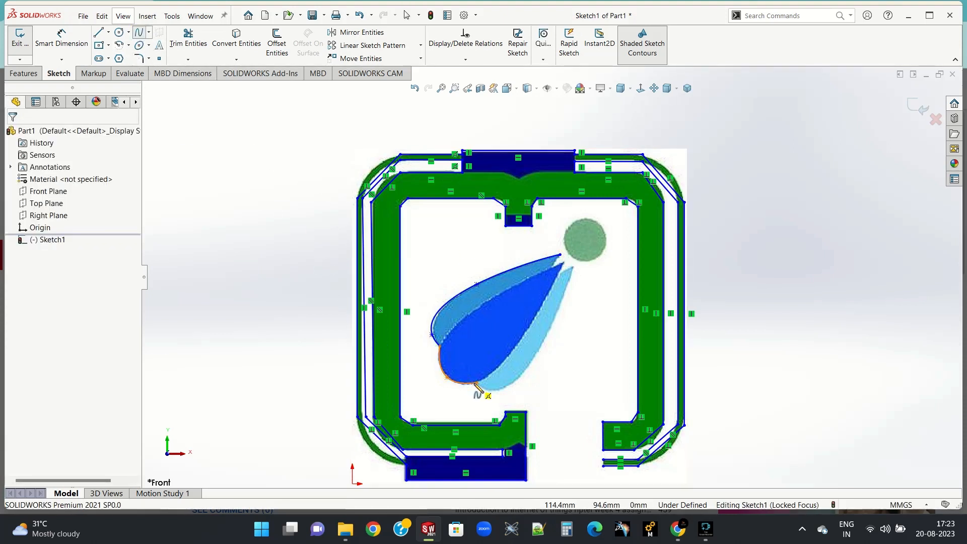
{"action": "left_click", "coordinate": [477, 382]}
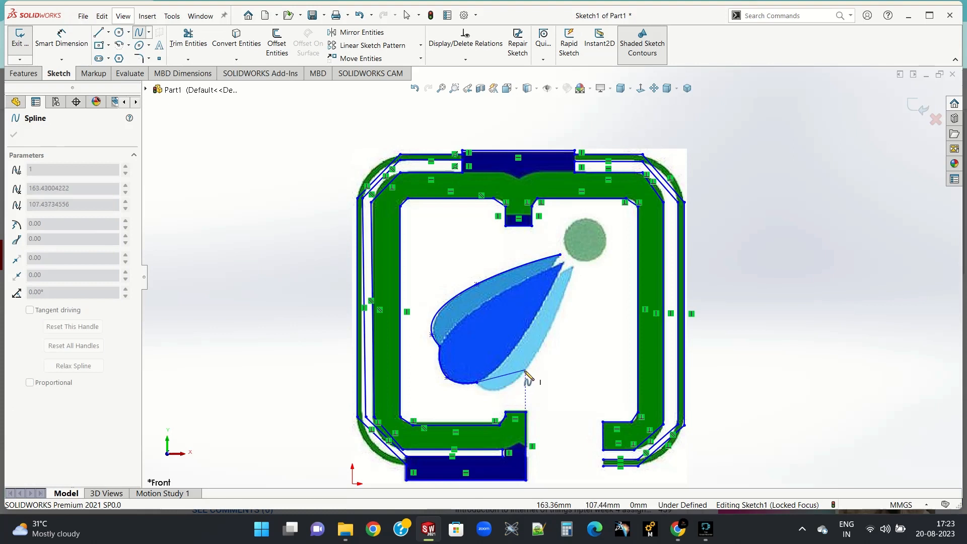
{"action": "left_click", "coordinate": [486, 391]}
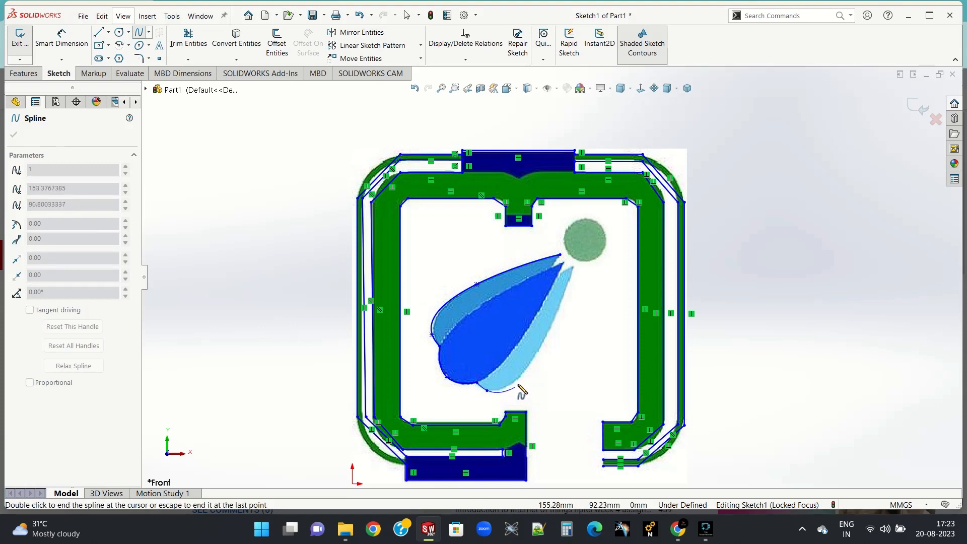
{"action": "left_click", "coordinate": [537, 355]}
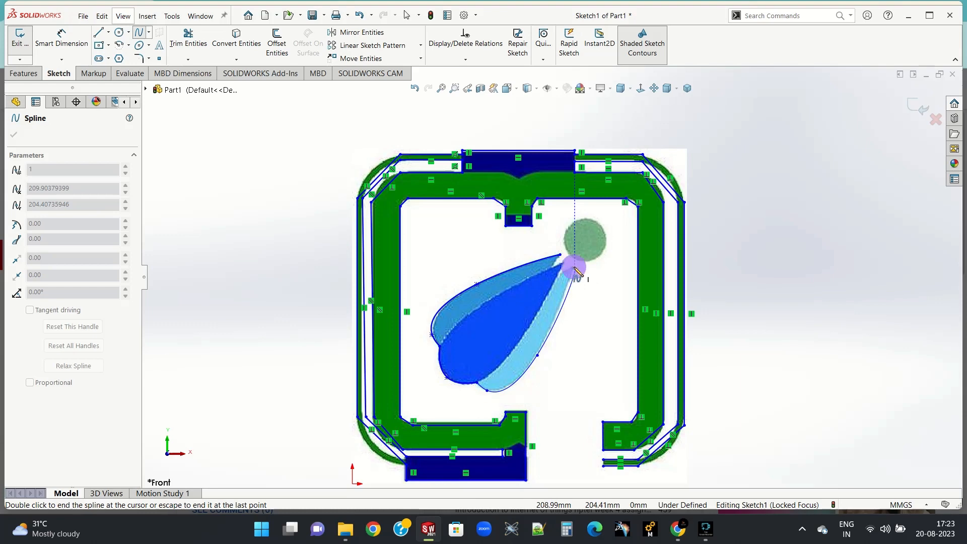
{"action": "double_click", "coordinate": [575, 267]}
{"action": "key", "text": "Escape"}
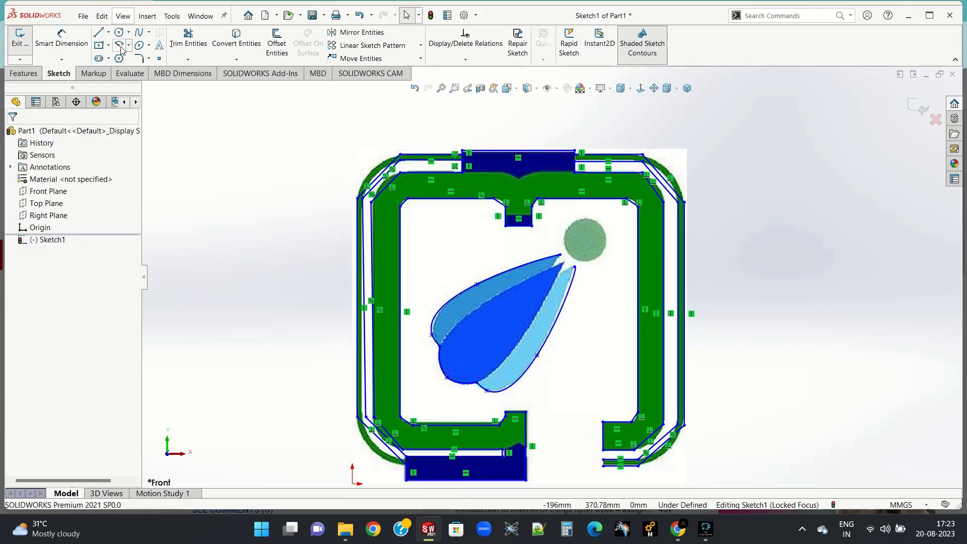
Step: Draw a zigzag of lines from the lower petal's tip through the dark-blue drop's tip to the upper petal's tip, ending with a segment about 17 mm long
{"action": "left_click", "coordinate": [98, 35]}
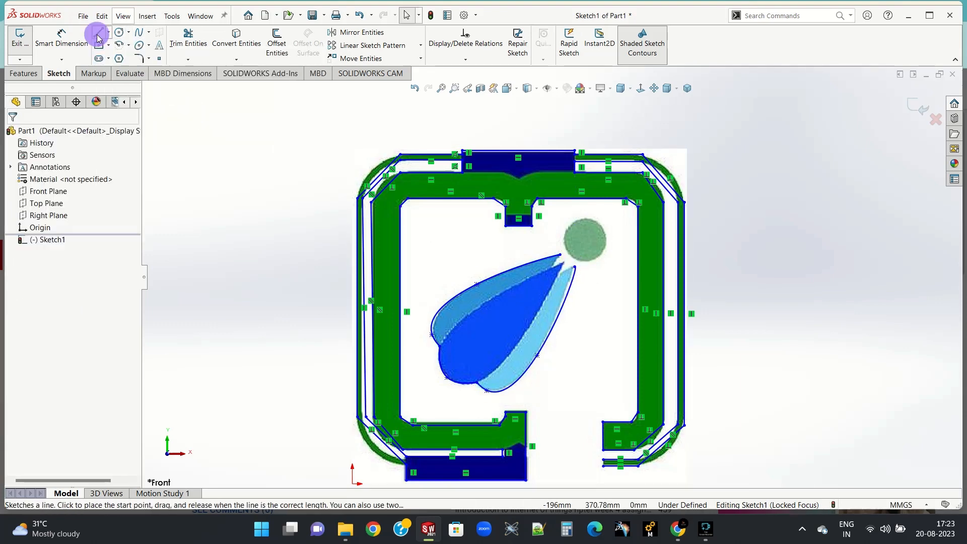
{"action": "left_click", "coordinate": [576, 266]}
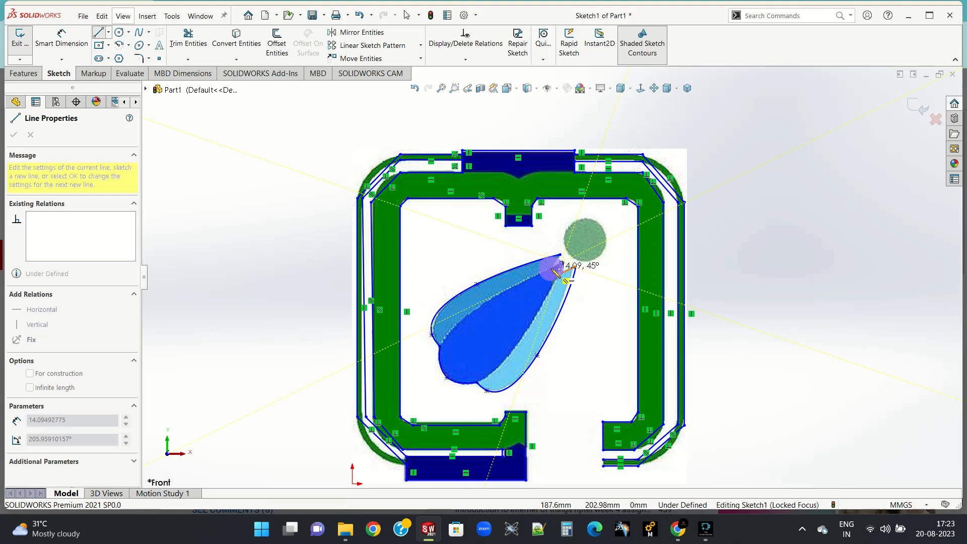
{"action": "left_click", "coordinate": [560, 255]}
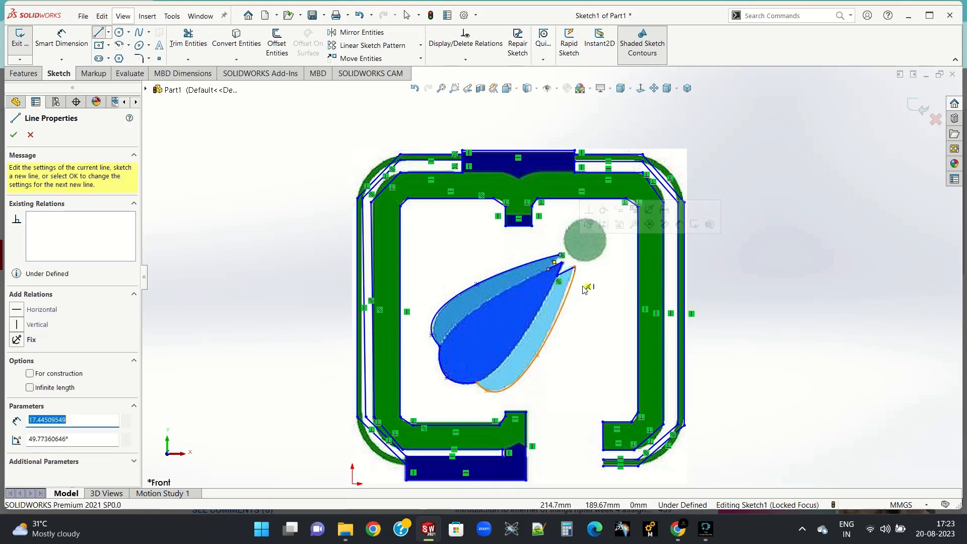
{"action": "key", "text": "Escape"}
Step: Trace the pale-green dot near the petal tips with a centre-based circle about 21 mm in radius
{"action": "scroll", "coordinate": [574, 277], "scroll_direction": "down", "scroll_amount": 3}
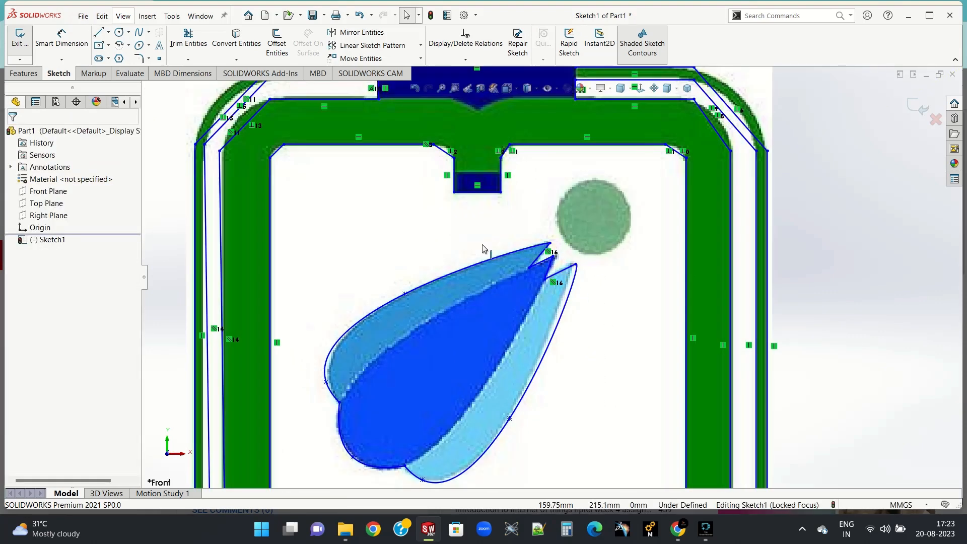
{"action": "scroll", "coordinate": [577, 329], "scroll_direction": "up", "scroll_amount": 4}
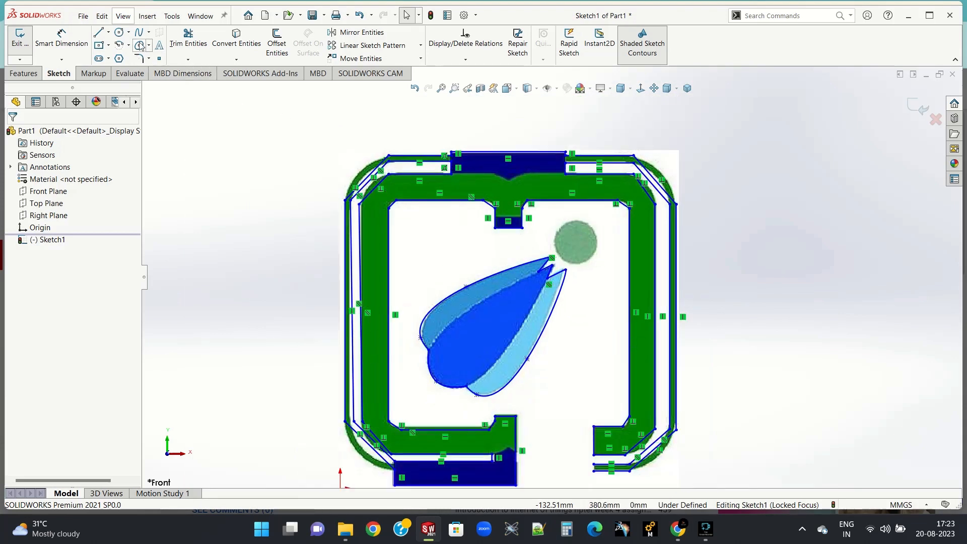
{"action": "left_click", "coordinate": [119, 33]}
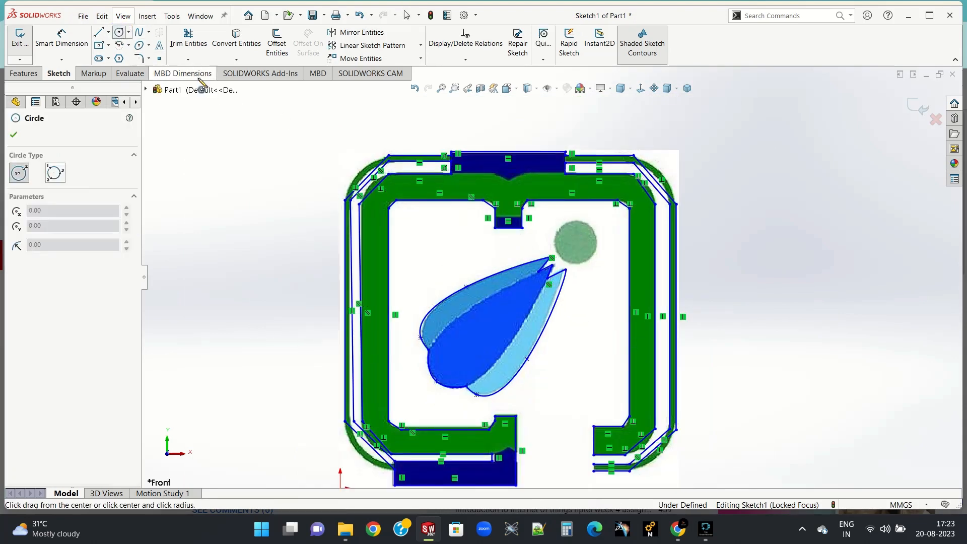
{"action": "left_click", "coordinate": [576, 242]}
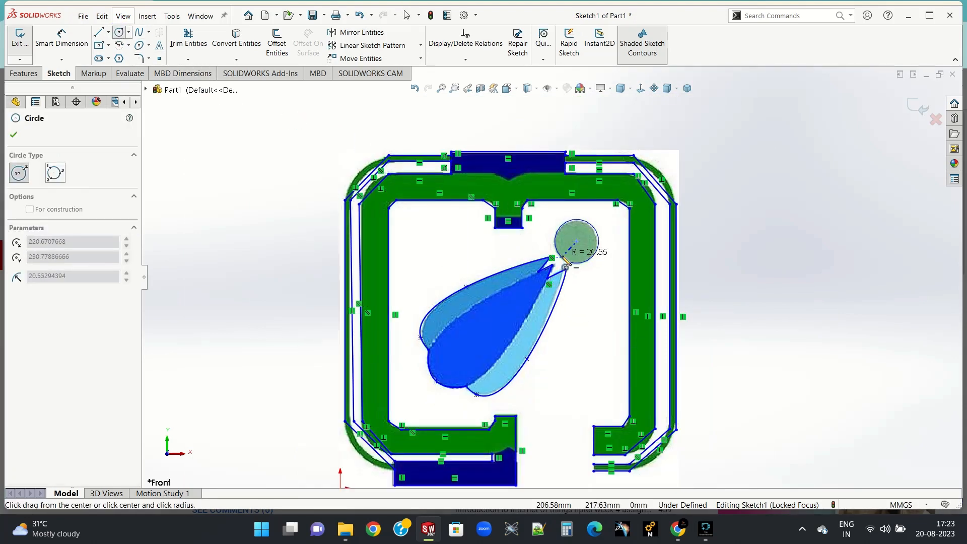
{"action": "left_click", "coordinate": [558, 255]}
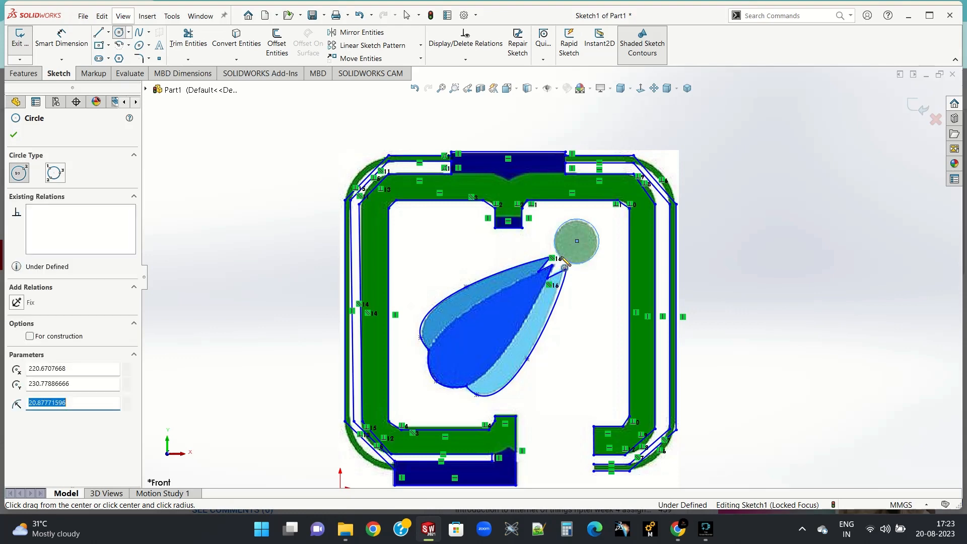
{"action": "left_click", "coordinate": [17, 133]}
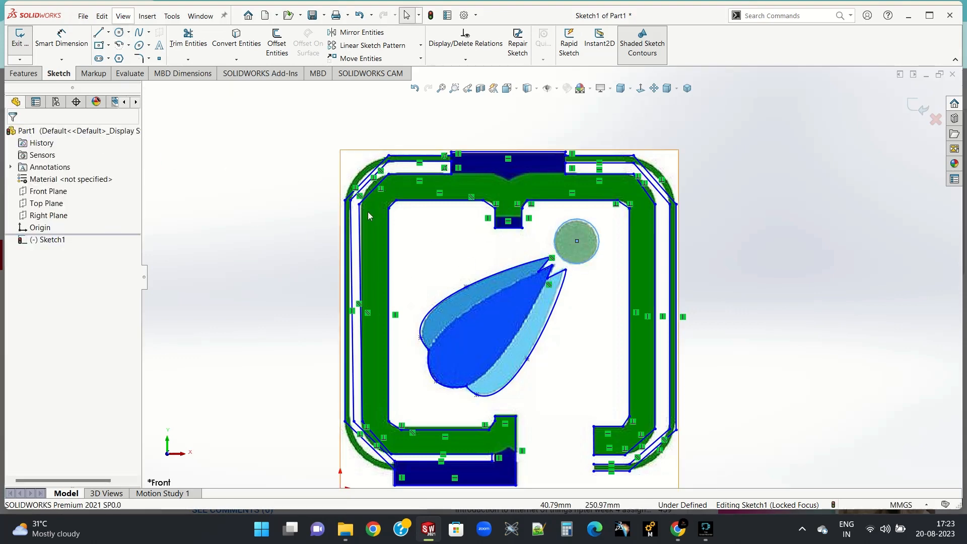
Step: Trim away the diagonal lines at both upper corners of the green borders and beside the upper centre notch
{"action": "left_click", "coordinate": [189, 39]}
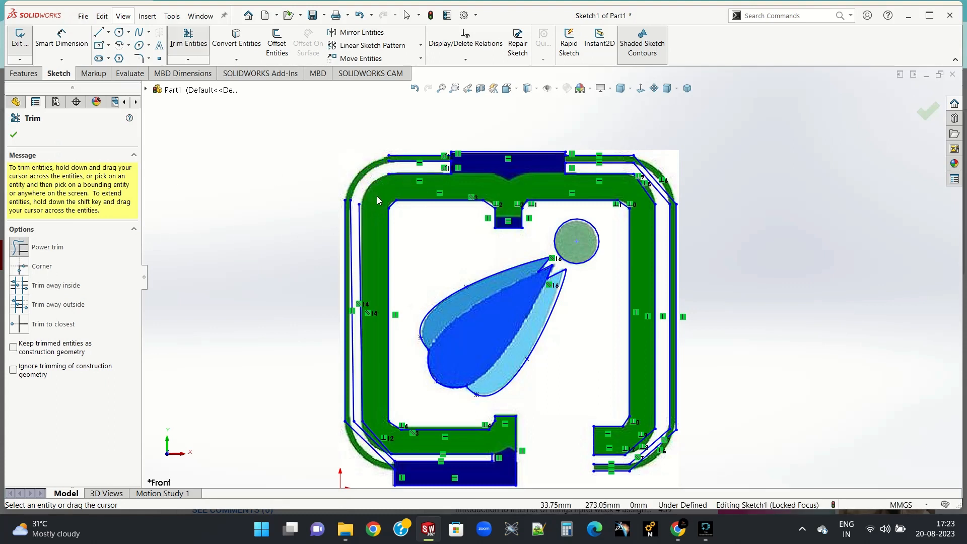
{"action": "mouse_move", "coordinate": [395, 209]}
{"action": "left_mouse_down"}
{"action": "mouse_move", "coordinate": [471, 216]}
{"action": "mouse_move", "coordinate": [489, 200]}
{"action": "mouse_move", "coordinate": [484, 218]}
{"action": "mouse_move", "coordinate": [525, 211]}
{"action": "mouse_move", "coordinate": [558, 226]}
{"action": "left_mouse_up"}
{"action": "scroll", "coordinate": [548, 213], "scroll_direction": "down", "scroll_amount": 2}
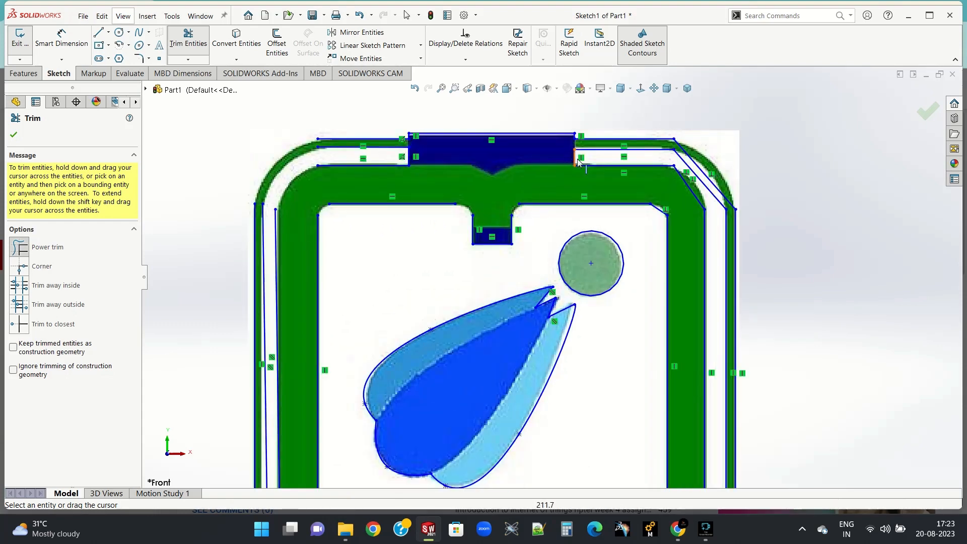
{"action": "mouse_move", "coordinate": [705, 172]}
{"action": "left_mouse_down"}
{"action": "mouse_move", "coordinate": [690, 161]}
{"action": "mouse_move", "coordinate": [649, 224]}
{"action": "left_mouse_up"}
Step: Trim away the diagonal lines at both lower corners of the green borders and beside the lower centre notch
{"action": "scroll", "coordinate": [626, 358], "scroll_direction": "up", "scroll_amount": 3}
{"action": "scroll", "coordinate": [623, 327], "scroll_direction": "down", "scroll_amount": 3}
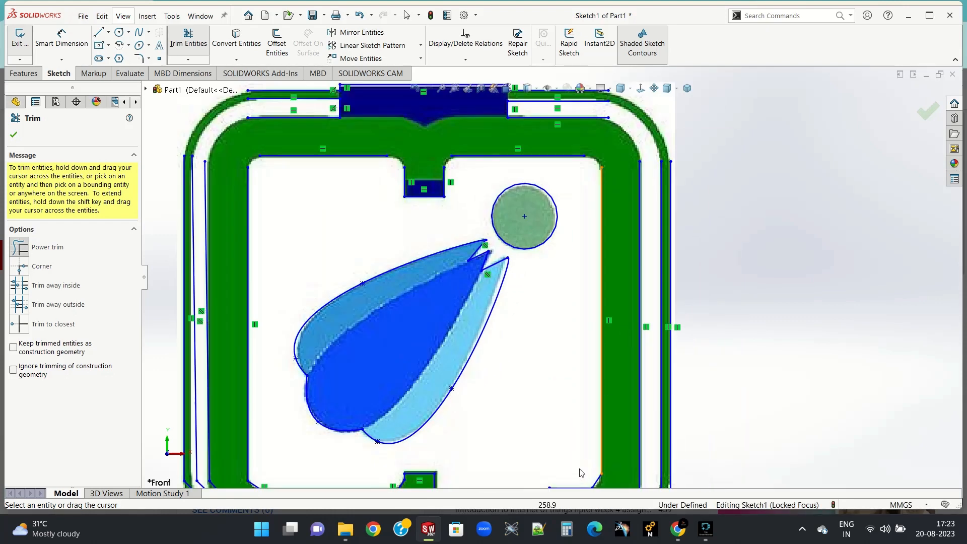
{"action": "scroll", "coordinate": [580, 467], "scroll_direction": "up", "scroll_amount": 3}
{"action": "scroll", "coordinate": [570, 396], "scroll_direction": "down", "scroll_amount": 3}
{"action": "left_click_drag", "start_coordinate": [572, 352], "coordinate": [626, 425]}
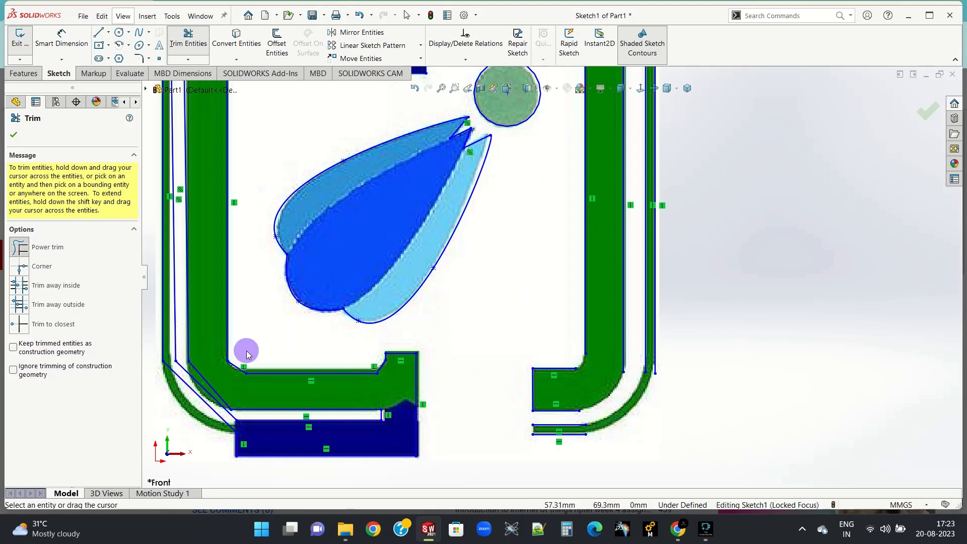
{"action": "mouse_move", "coordinate": [206, 396]}
{"action": "left_mouse_down"}
{"action": "mouse_move", "coordinate": [184, 417]}
{"action": "mouse_move", "coordinate": [387, 417]}
{"action": "mouse_move", "coordinate": [398, 385]}
{"action": "left_mouse_up"}
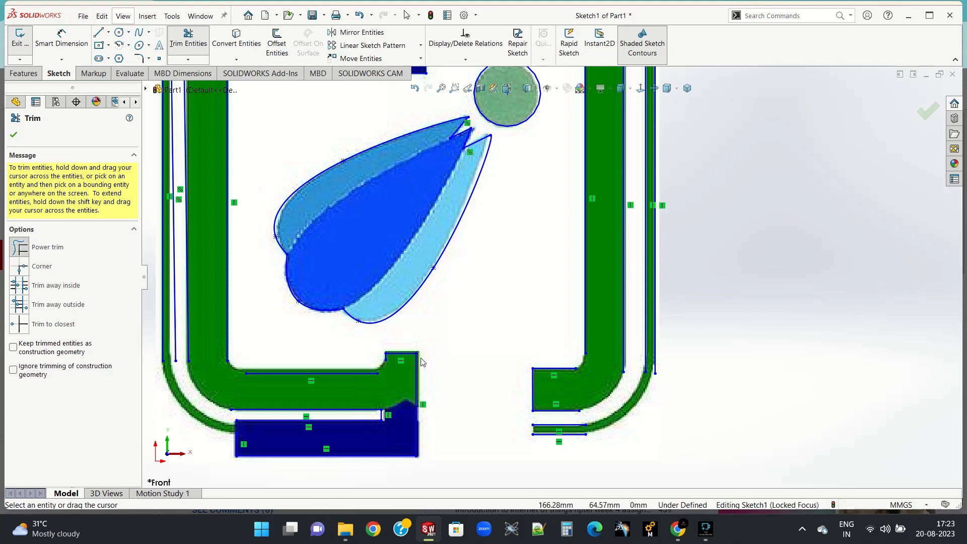
Step: Draw a spline around the thin border's outer lower-left corner, from the left vertical to the lower blue block
{"action": "key", "text": "z"}
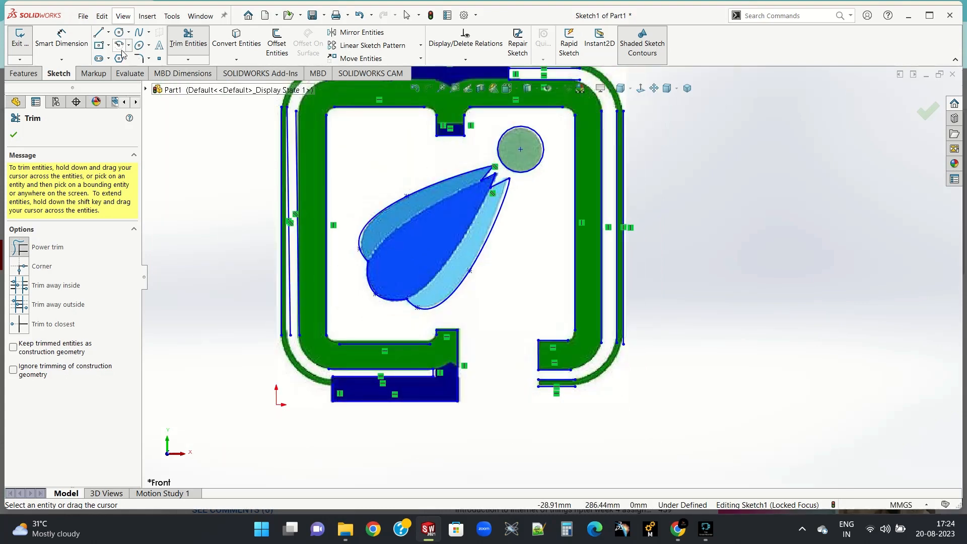
{"action": "left_click", "coordinate": [138, 32]}
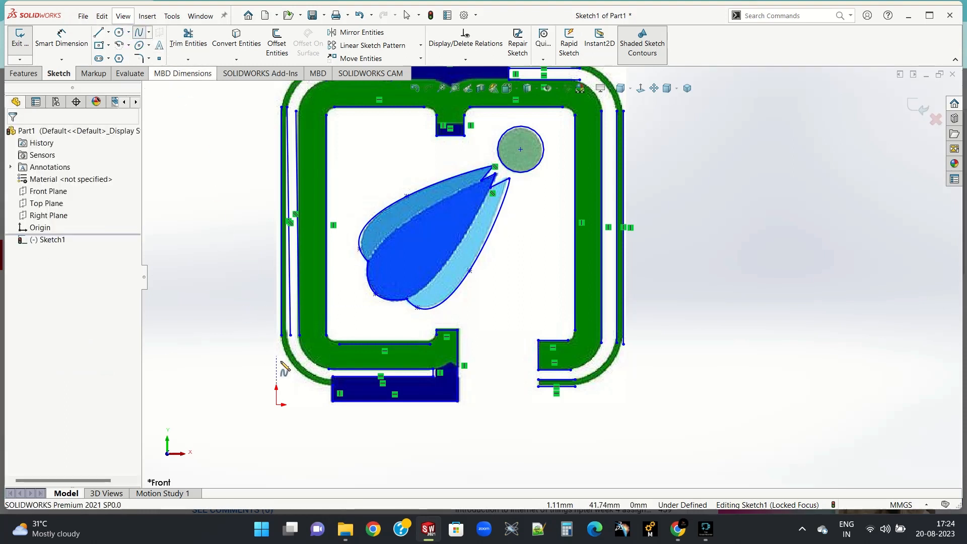
{"action": "left_click", "coordinate": [284, 344]}
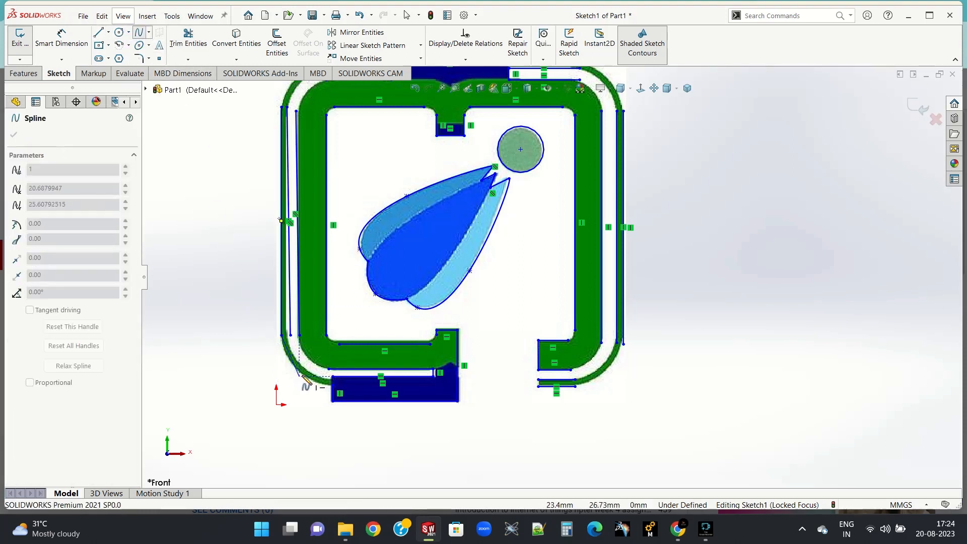
{"action": "left_click", "coordinate": [302, 376]}
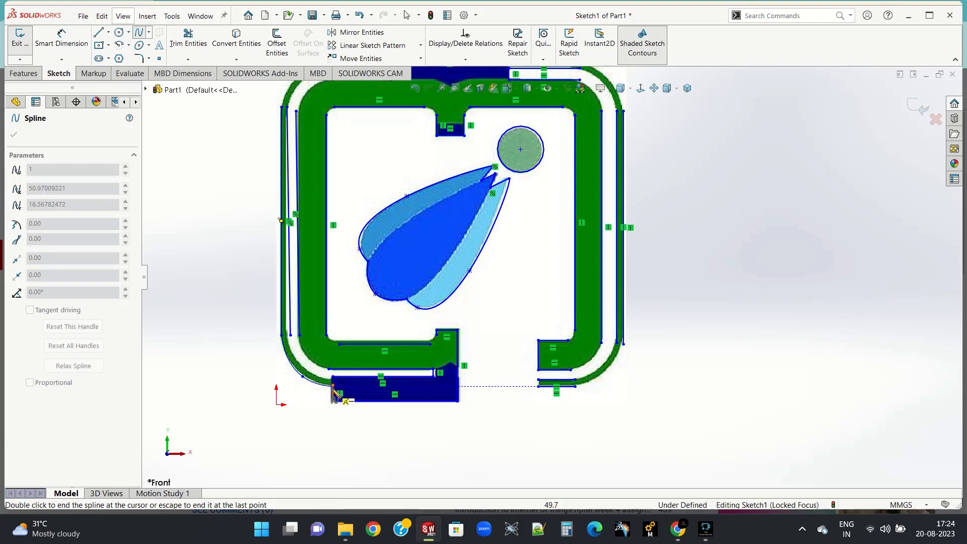
{"action": "key", "text": "Escape"}
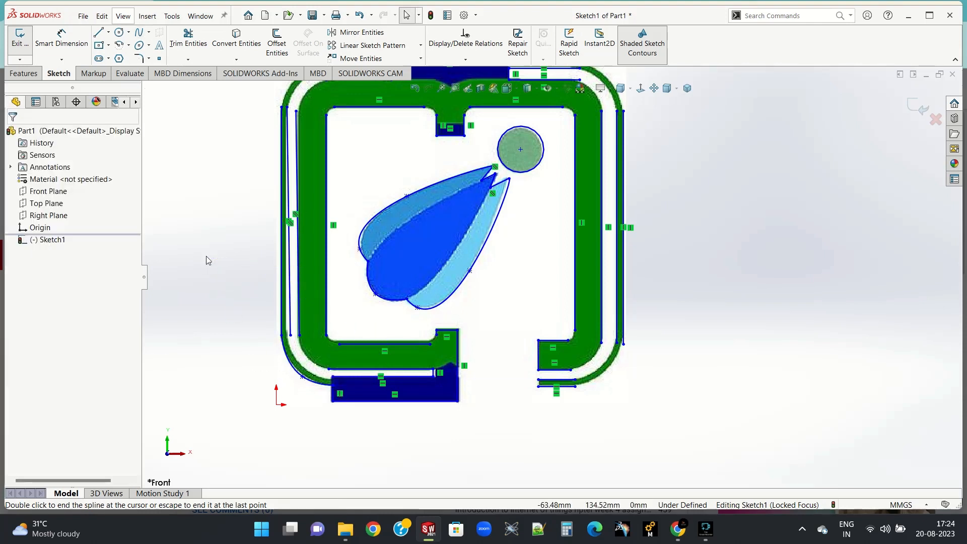
Step: Draw a spline around the thin border's inner lower-left corner, ending at the upper-left corner of the lower blue block
{"action": "left_click", "coordinate": [139, 32]}
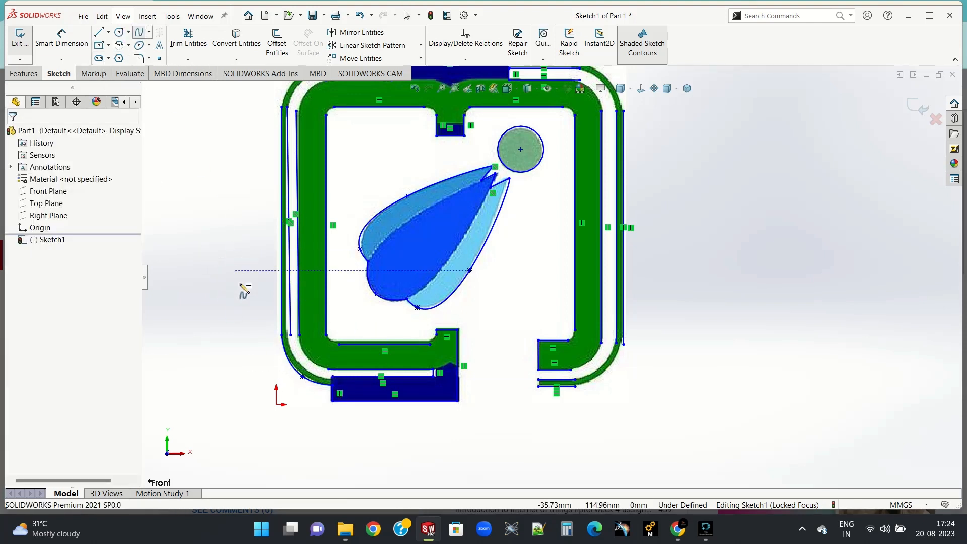
{"action": "left_click", "coordinate": [290, 334]}
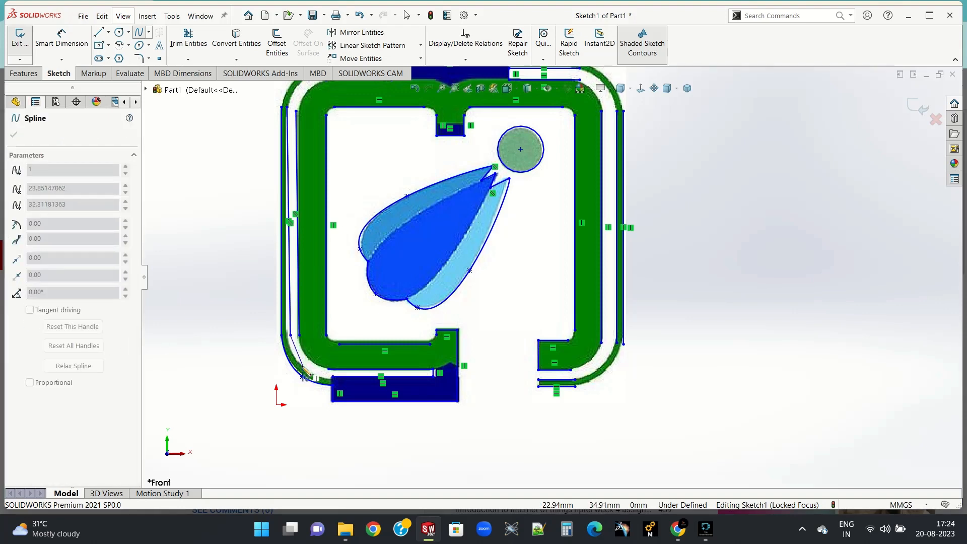
{"action": "left_click", "coordinate": [303, 375]}
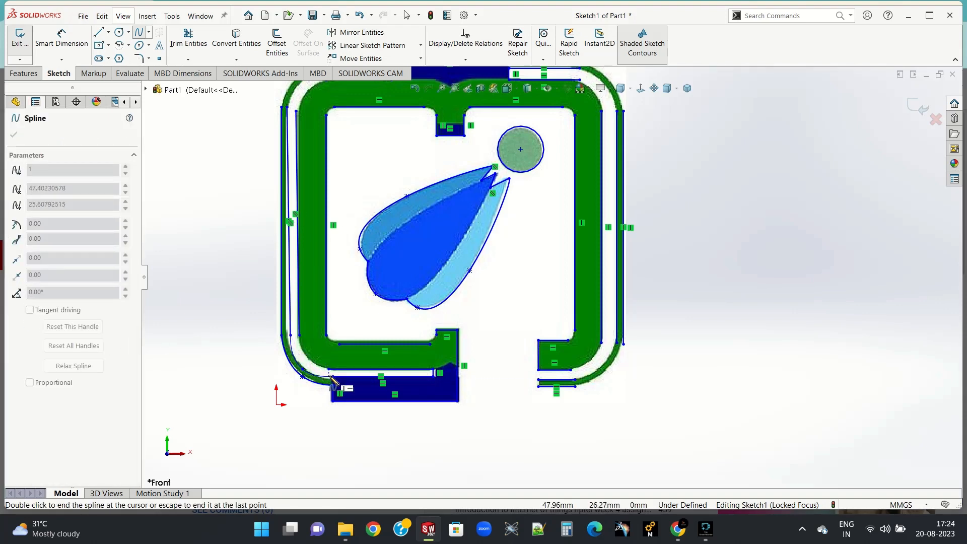
{"action": "double_click", "coordinate": [333, 377]}
{"action": "key", "text": "Escape"}
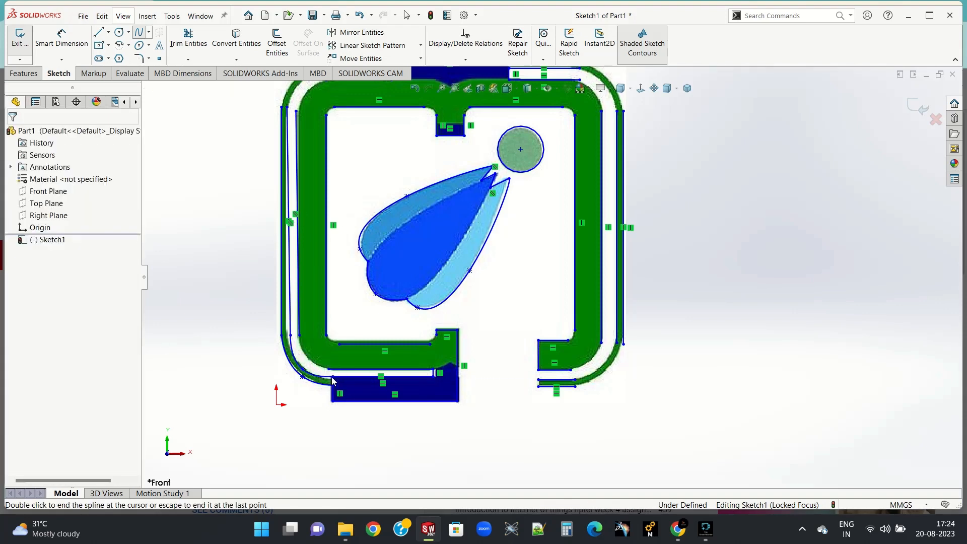
Step: Draw a spline around the thick green border's outer lower-left corner, joining its left vertical to its lower horizontal edge
{"action": "left_click", "coordinate": [141, 33]}
{"action": "left_click", "coordinate": [307, 359]}
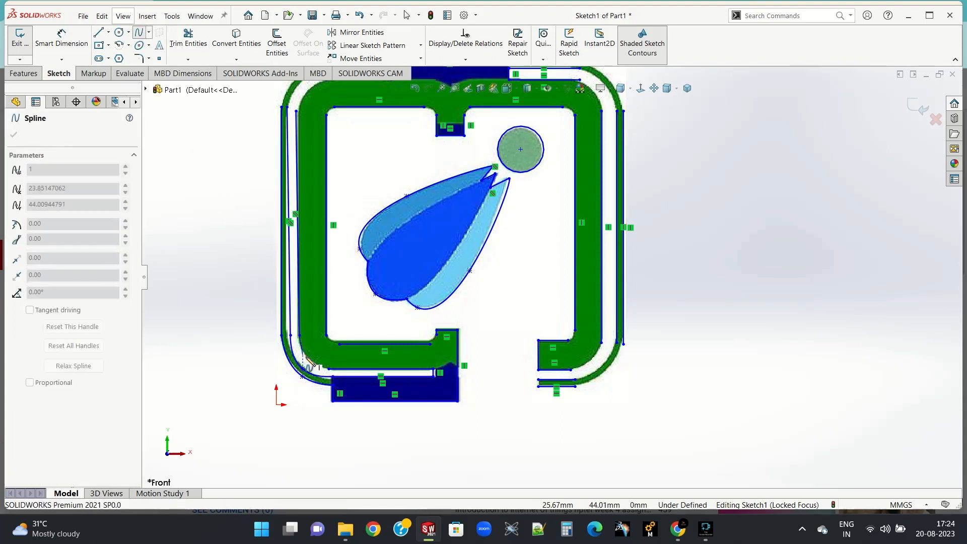
{"action": "left_click", "coordinate": [324, 373]}
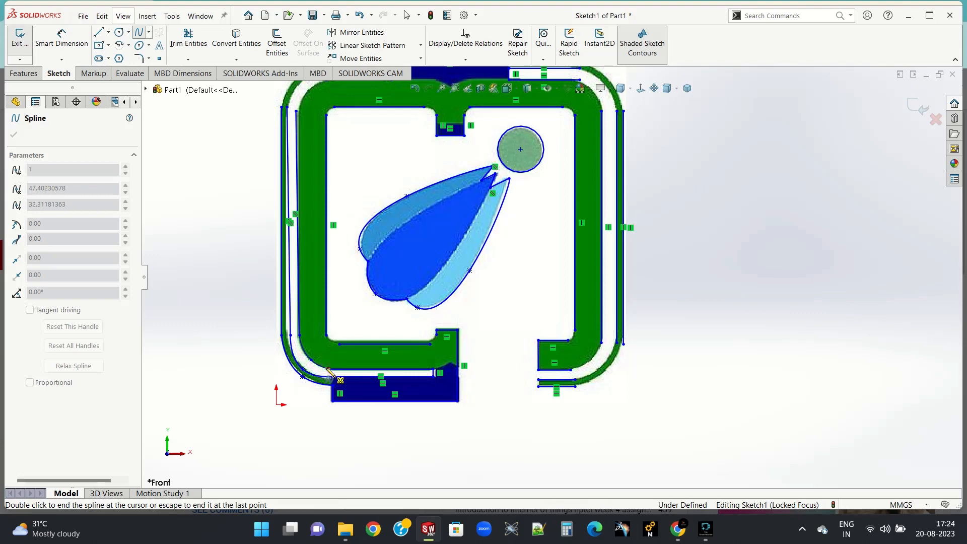
{"action": "key", "text": "Escape"}
{"action": "left_click", "coordinate": [139, 34]}
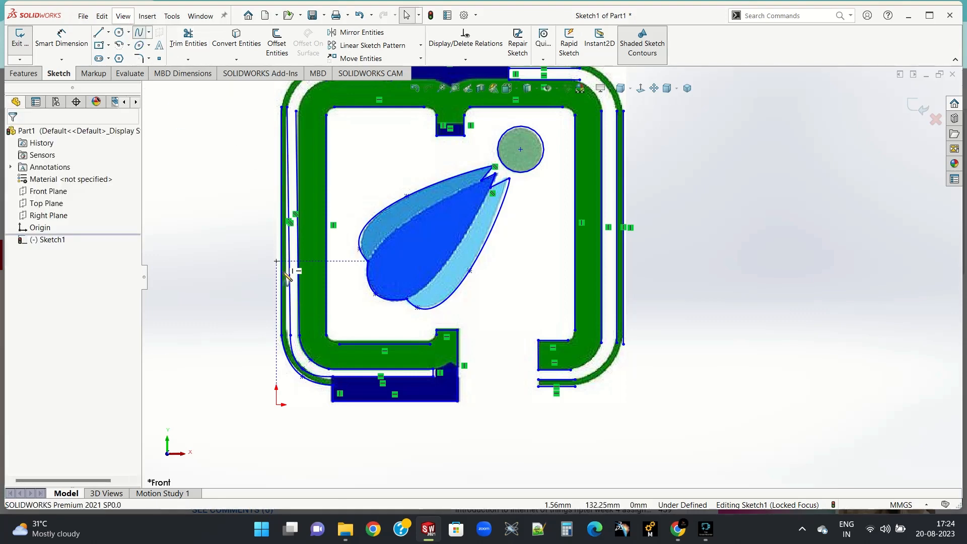
{"action": "left_click", "coordinate": [326, 336]}
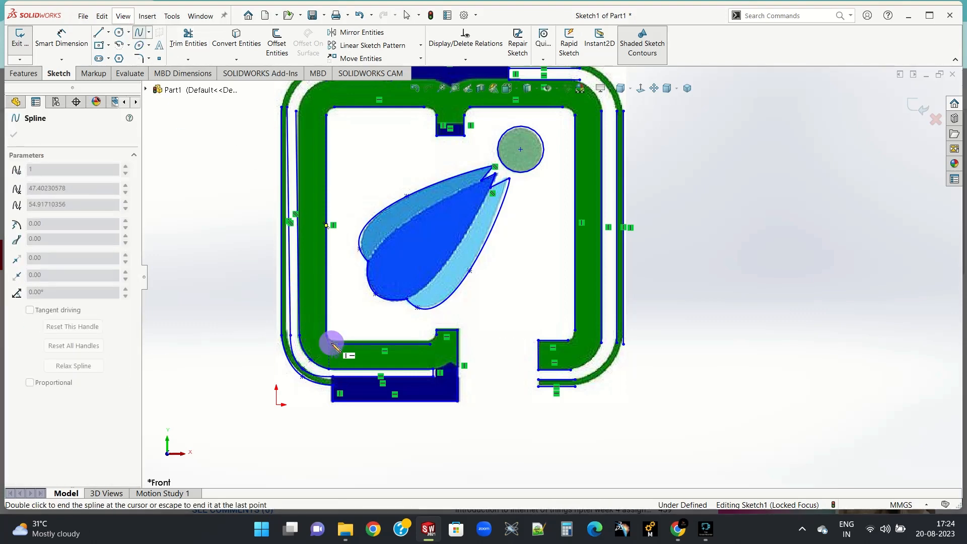
{"action": "key", "text": "Escape"}
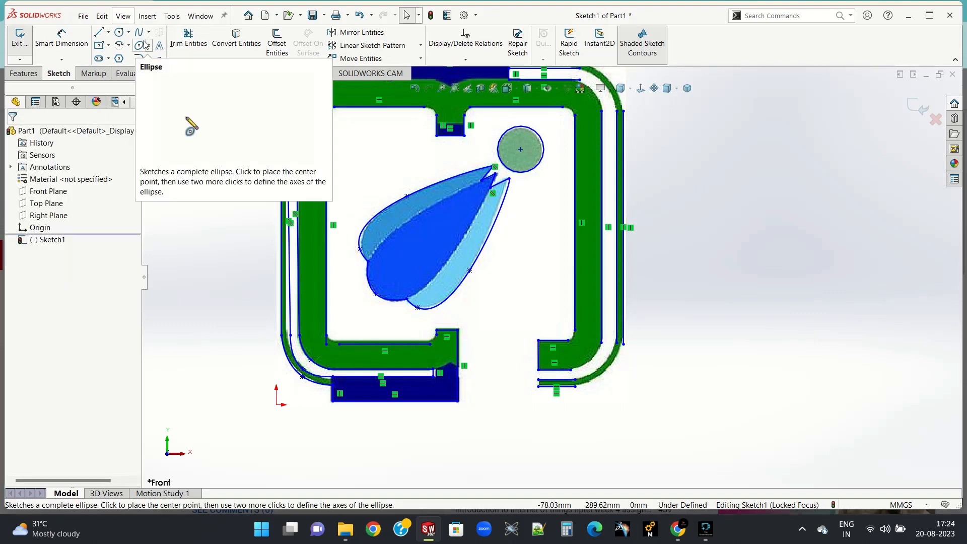
{"action": "left_click", "coordinate": [188, 38]}
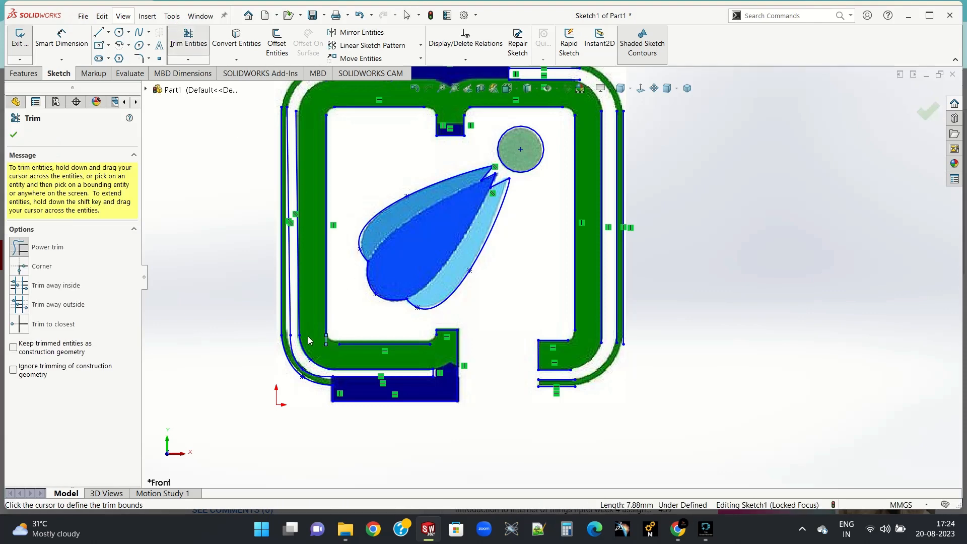
{"action": "left_click", "coordinate": [322, 344]}
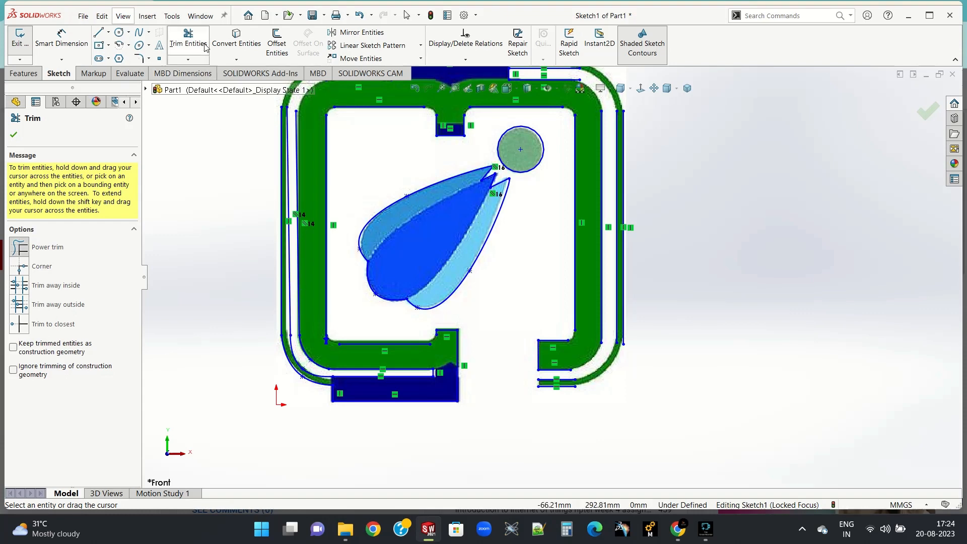
Step: Draw a spline around the thick green border's inner lower-left corner, joining its inner left vertical to the inner lower horizontal edge
{"action": "scroll", "coordinate": [328, 345], "scroll_direction": "down", "scroll_amount": 6}
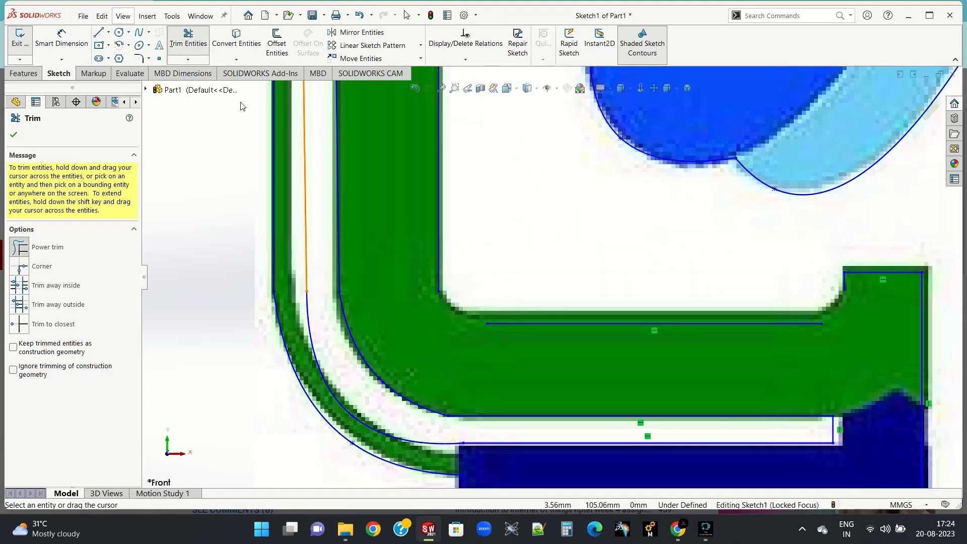
{"action": "left_click", "coordinate": [138, 32]}
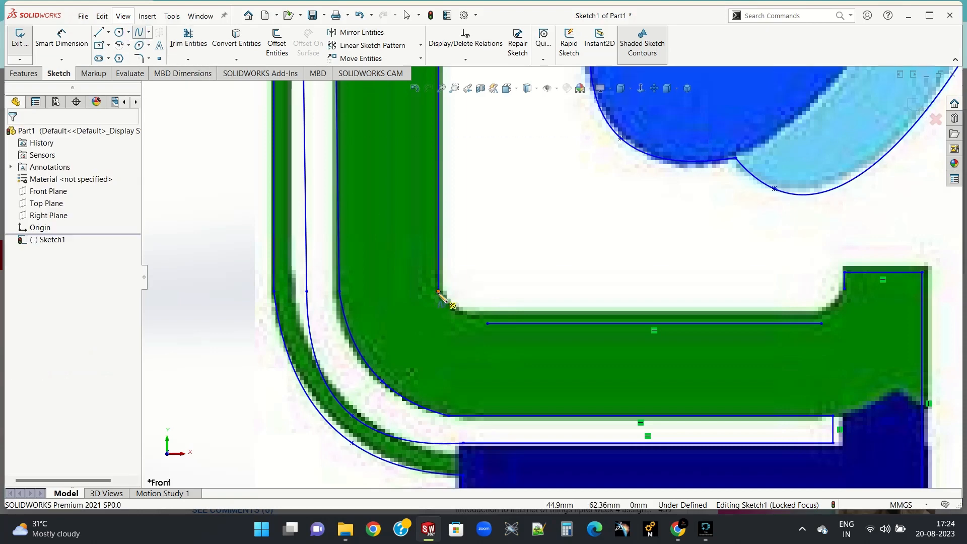
{"action": "left_click", "coordinate": [438, 291]}
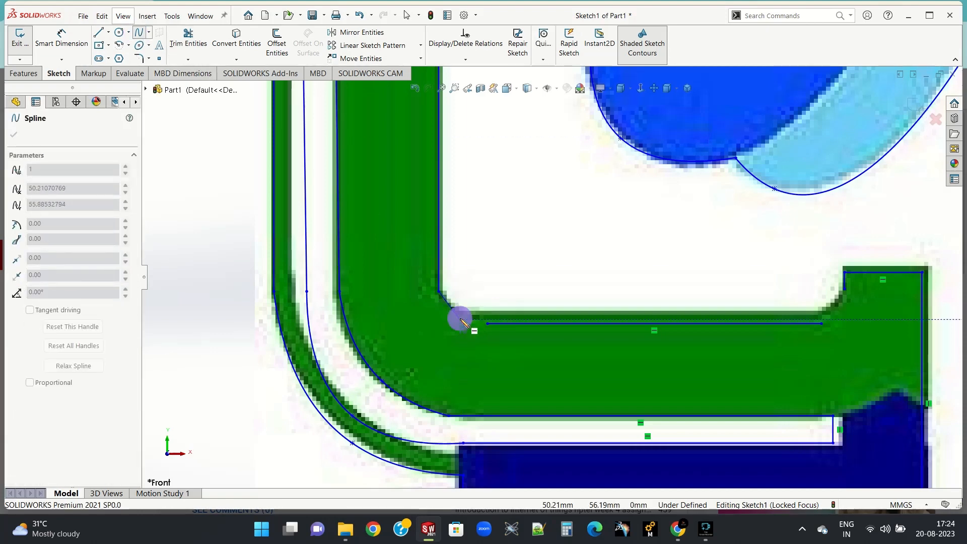
{"action": "left_click", "coordinate": [460, 319]}
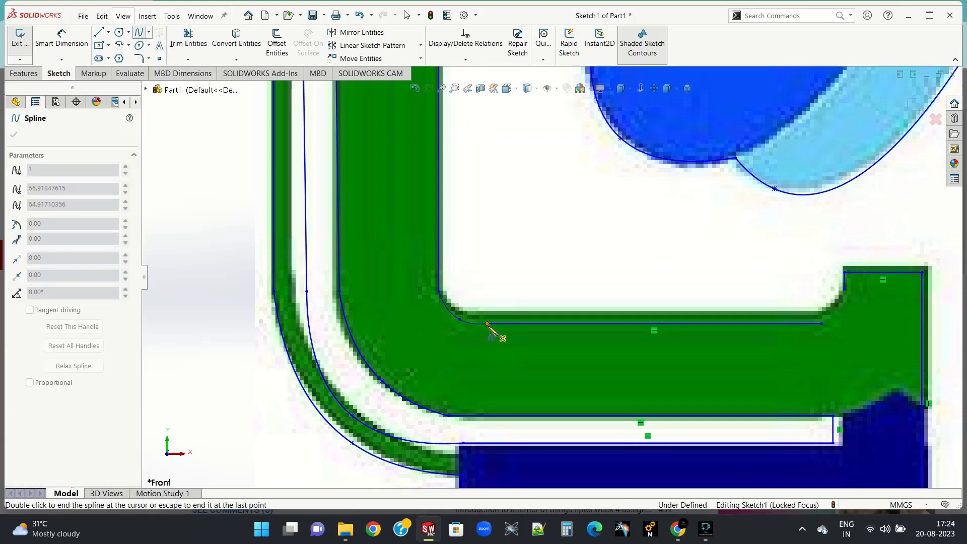
{"action": "double_click", "coordinate": [488, 325]}
Step: Draw a spline from the short vertical of the lower centre notch to the end of the thick border's inner lower edge
{"action": "scroll", "coordinate": [774, 382], "scroll_direction": "down", "scroll_amount": 2}
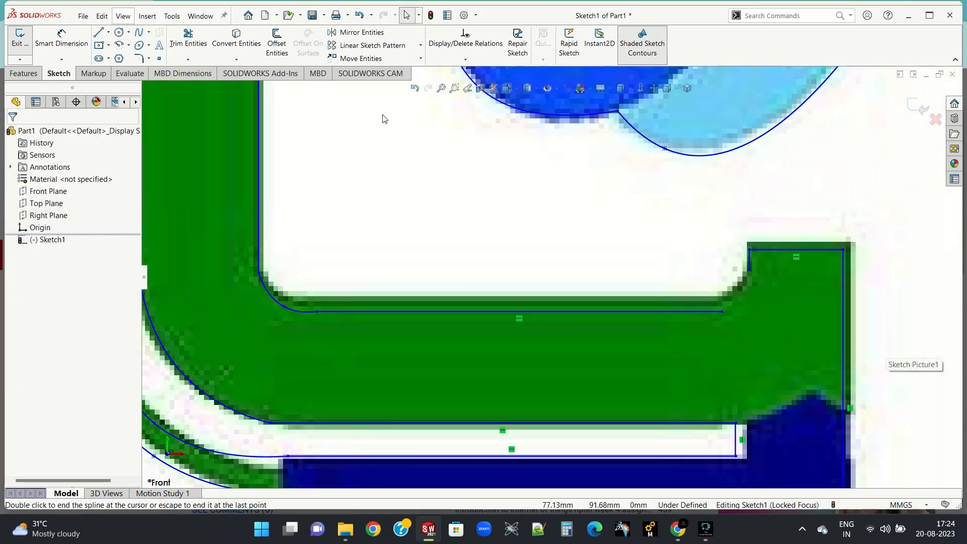
{"action": "left_click", "coordinate": [749, 259]}
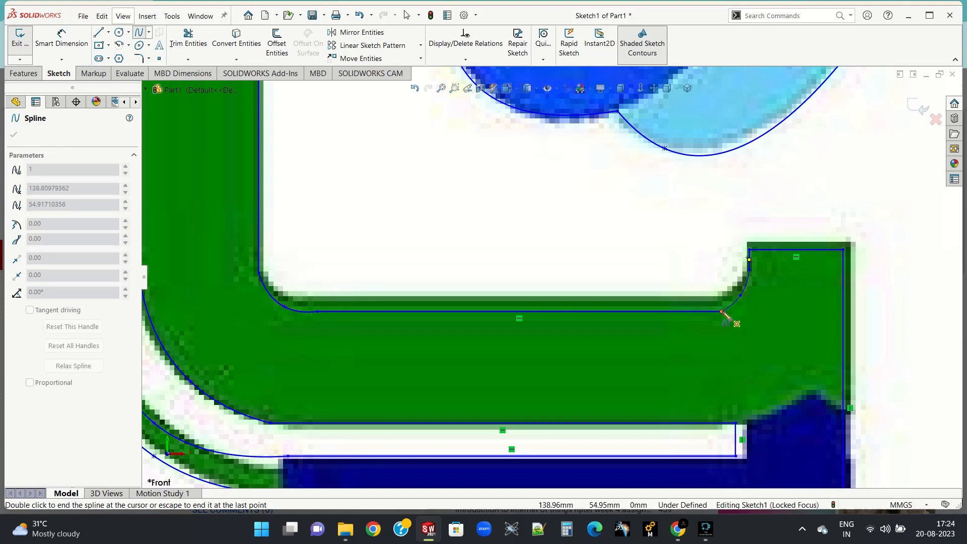
{"action": "double_click", "coordinate": [721, 312]}
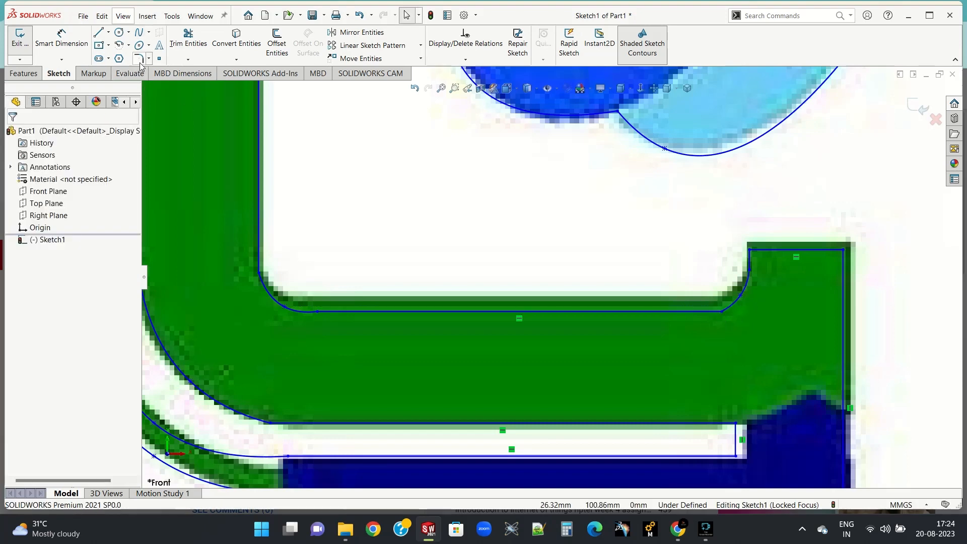
Step: Draw a spline around the thin border's outer lower-right corner, from the right vertical's lower end to the lowest horizontal line
{"action": "left_click", "coordinate": [142, 34]}
{"action": "scroll", "coordinate": [786, 437], "scroll_direction": "up", "scroll_amount": 3}
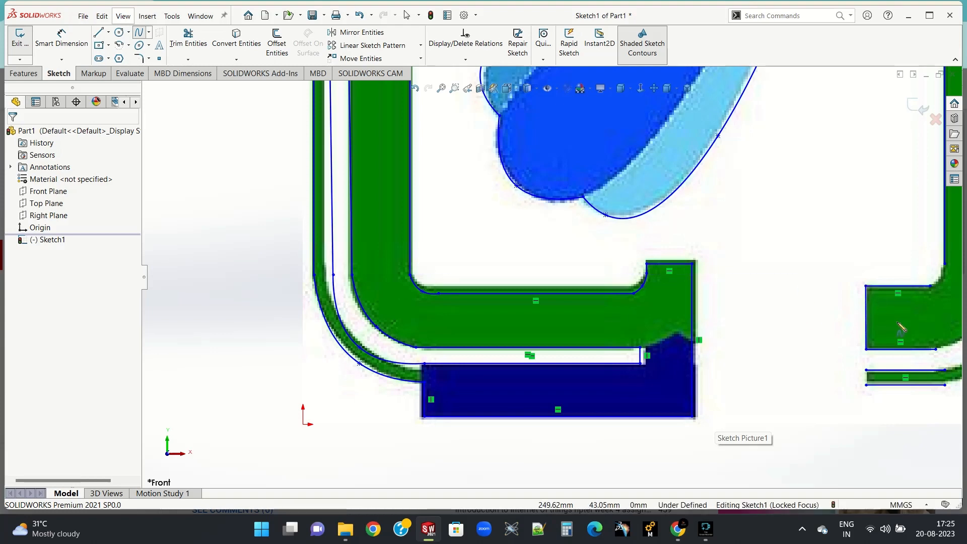
{"action": "scroll", "coordinate": [901, 329], "scroll_direction": "down", "scroll_amount": 2}
{"action": "left_click", "coordinate": [855, 243]}
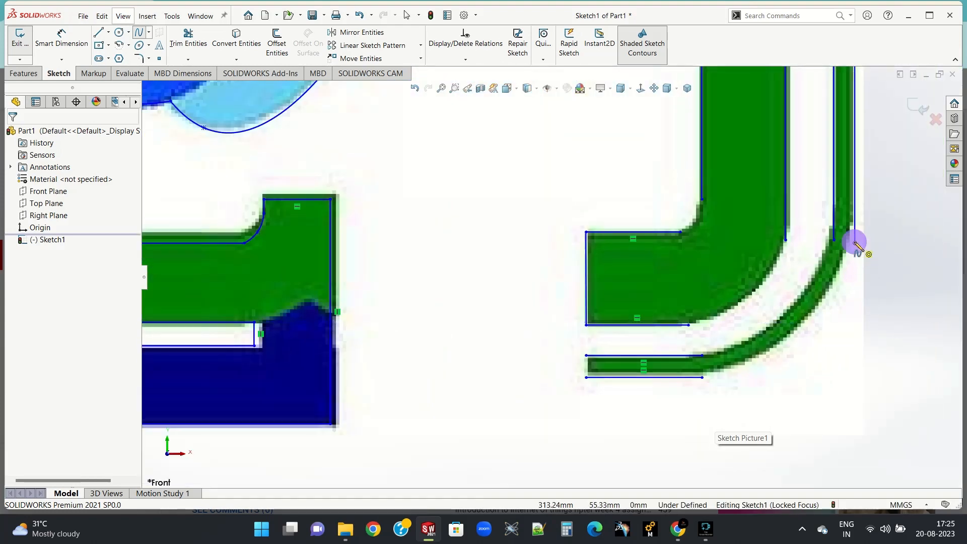
{"action": "left_click", "coordinate": [797, 341]}
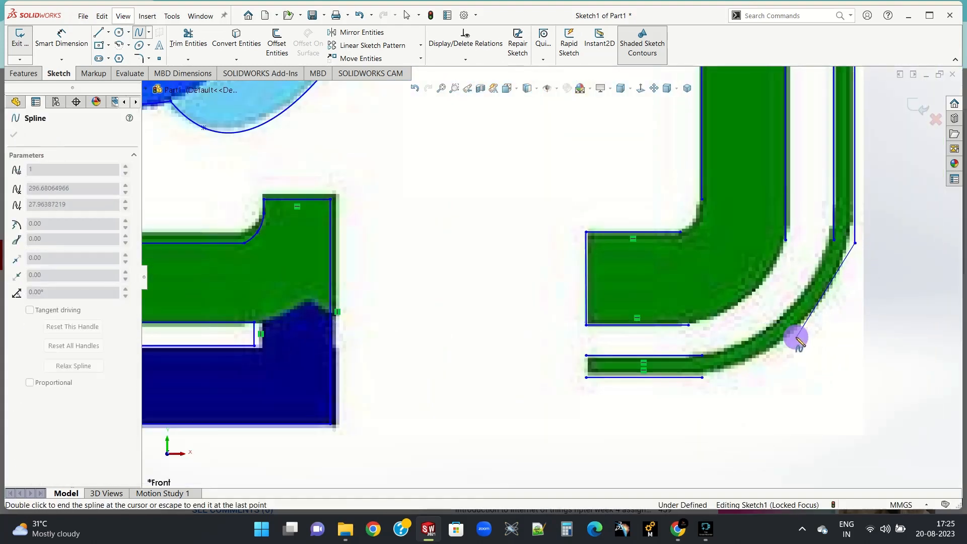
{"action": "double_click", "coordinate": [703, 377]}
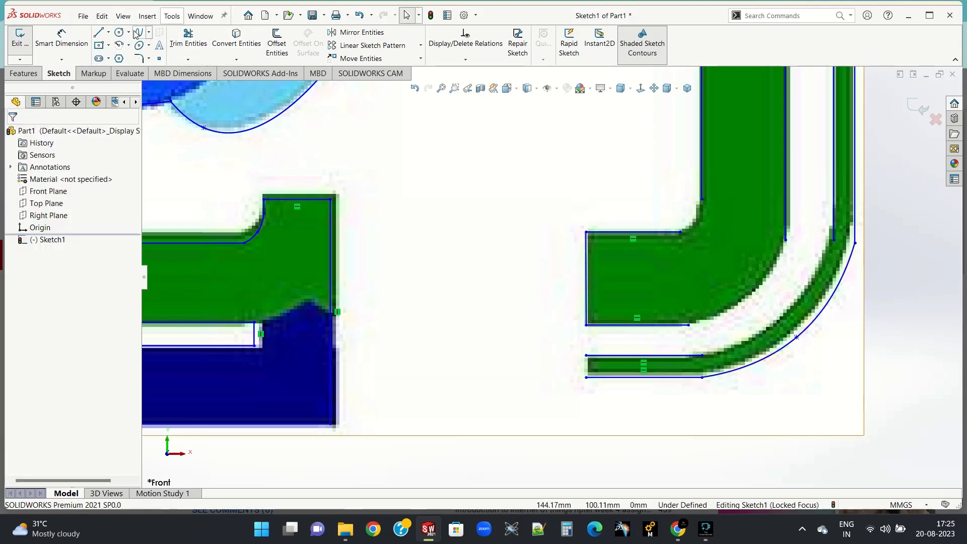
Step: Draw a spline around the thin border's inner lower-right corner, joining its inner vertical to its inner horizontal line
{"action": "left_click", "coordinate": [833, 240]}
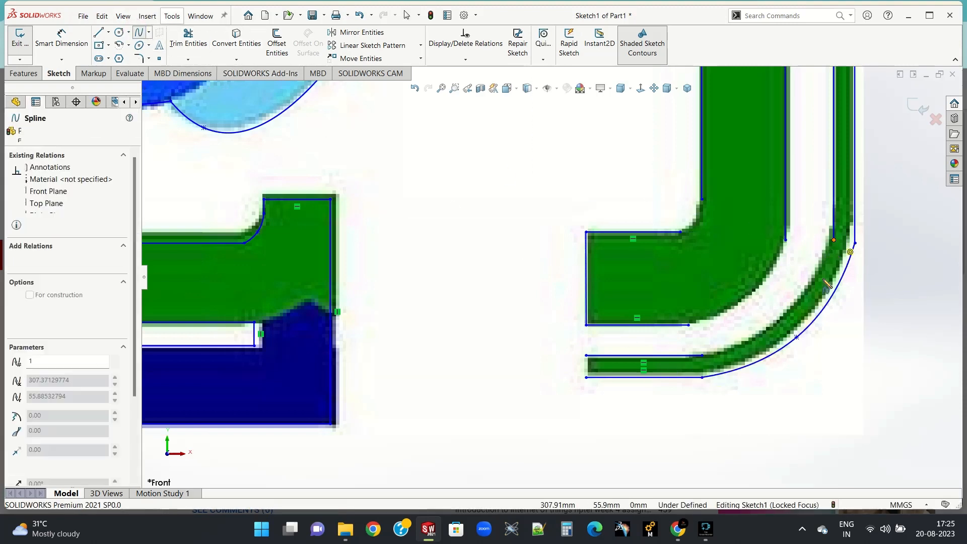
{"action": "left_click", "coordinate": [786, 324]}
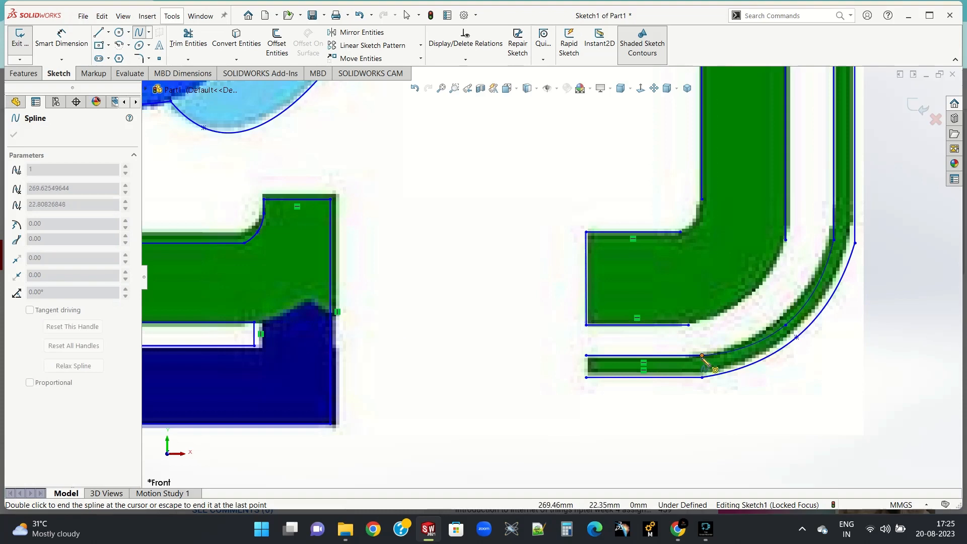
{"action": "double_click", "coordinate": [702, 356]}
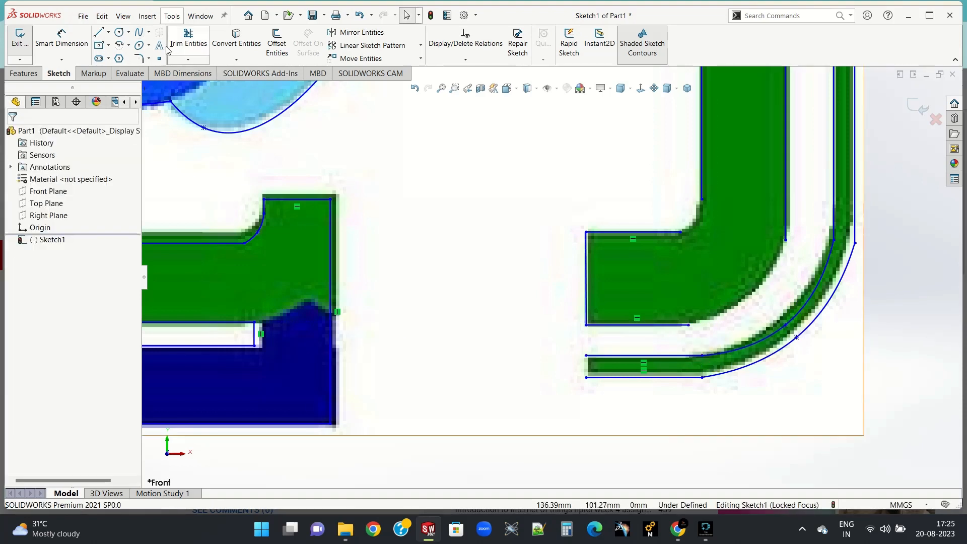
Step: Draw a spline around the thick green border's outer lower-right corner, from its outer right vertical to its lower edge
{"action": "left_click", "coordinate": [148, 33]}
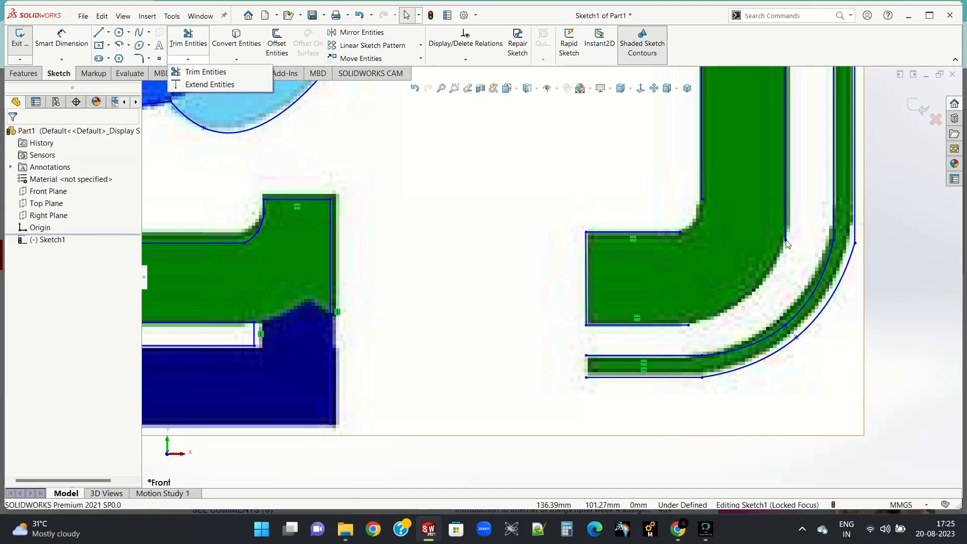
{"action": "left_click", "coordinate": [138, 32]}
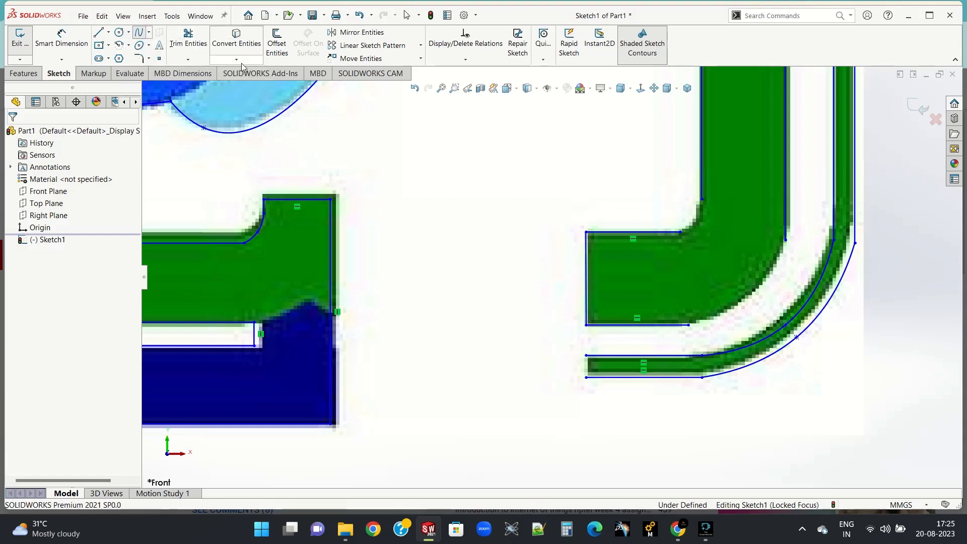
{"action": "left_click", "coordinate": [785, 239]}
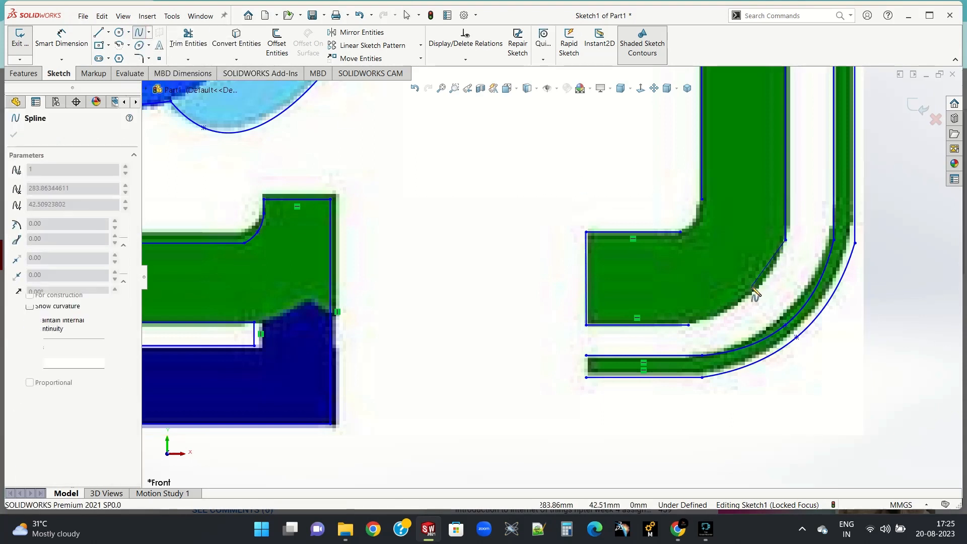
{"action": "left_click", "coordinate": [748, 295]}
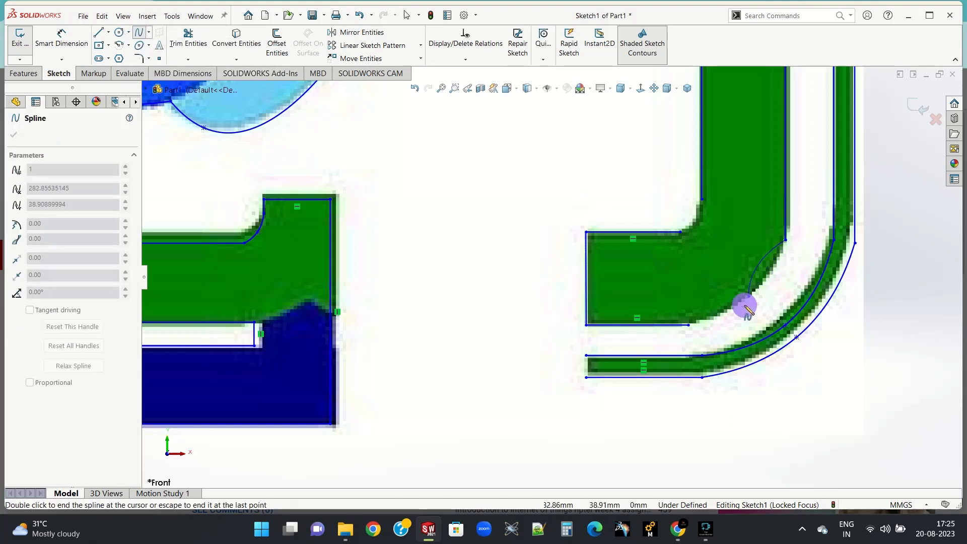
{"action": "double_click", "coordinate": [688, 325]}
{"action": "key", "text": "Escape"}
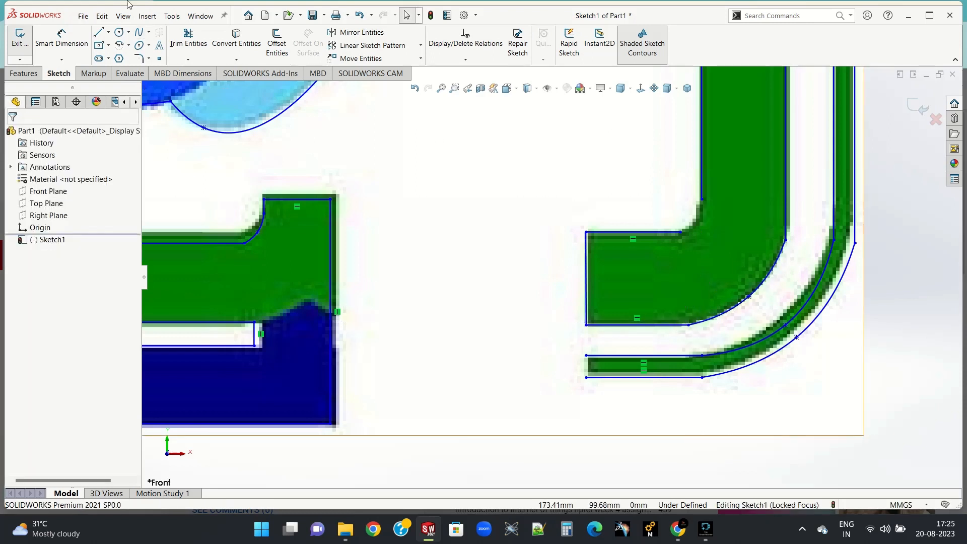
Step: Draw a spline around the thick green border's small inner lower-right corner, joining the inner right vertical to the short horizontal edge
{"action": "left_click", "coordinate": [139, 33]}
{"action": "left_click", "coordinate": [701, 199]}
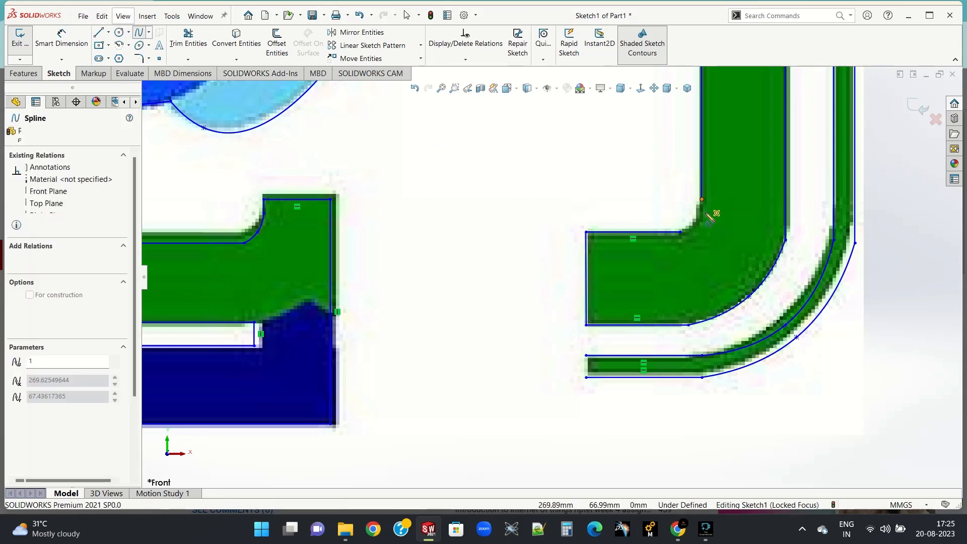
{"action": "left_click", "coordinate": [699, 224]}
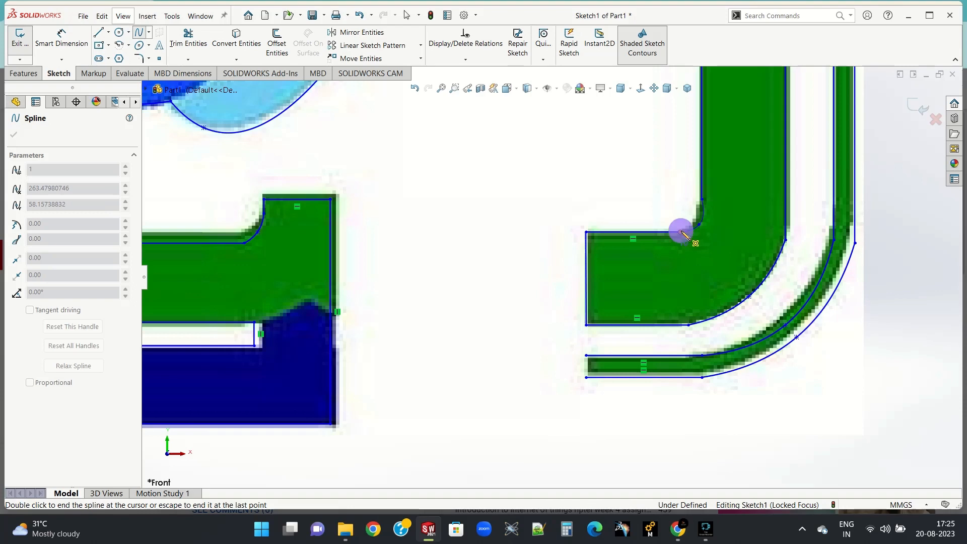
{"action": "double_click", "coordinate": [683, 232]}
{"action": "key", "text": "Escape"}
Step: Draw a spline around the thin border's inner upper-right corner, from its inner horizontal line to its inner right vertical
{"action": "scroll", "coordinate": [758, 174], "scroll_direction": "down", "scroll_amount": 3}
{"action": "scroll", "coordinate": [696, 140], "scroll_direction": "up", "scroll_amount": 4}
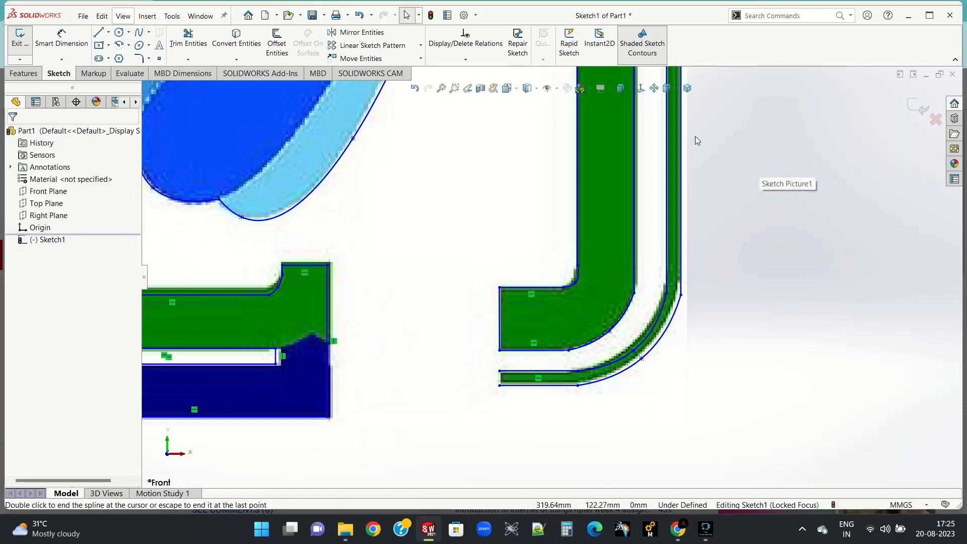
{"action": "scroll", "coordinate": [637, 155], "scroll_direction": "down", "scroll_amount": 2}
{"action": "scroll", "coordinate": [523, 149], "scroll_direction": "up", "scroll_amount": 5}
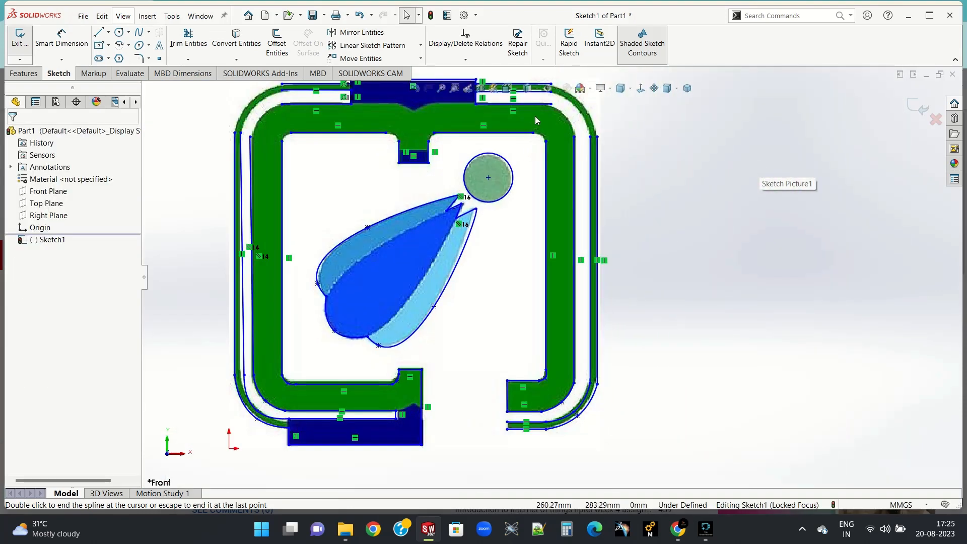
{"action": "scroll", "coordinate": [538, 123], "scroll_direction": "down", "scroll_amount": 5}
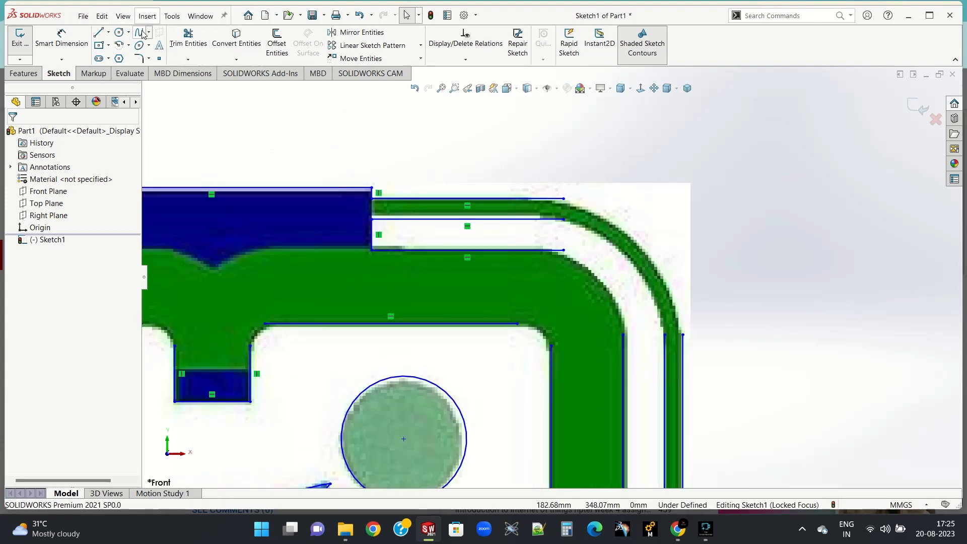
{"action": "left_click", "coordinate": [139, 32]}
{"action": "left_click", "coordinate": [562, 221]}
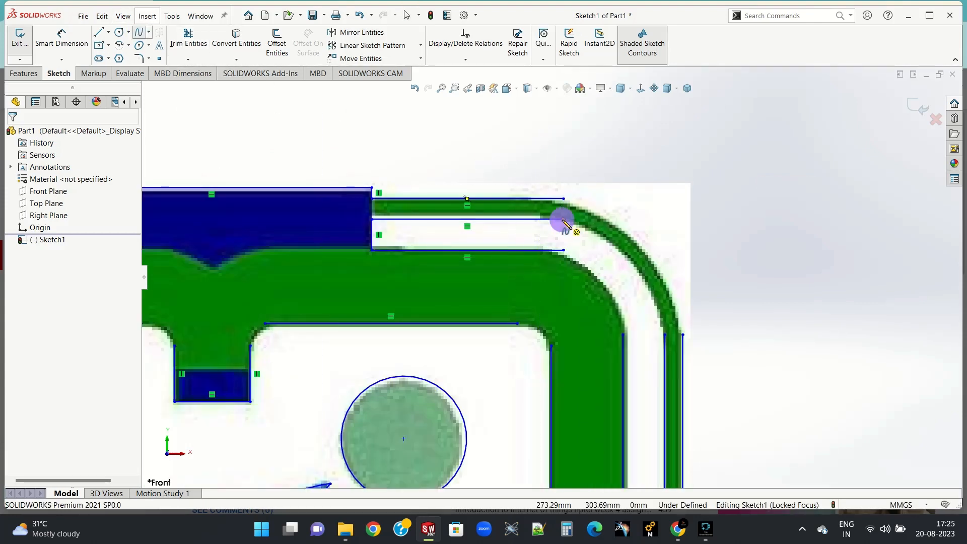
{"action": "left_click", "coordinate": [636, 266]}
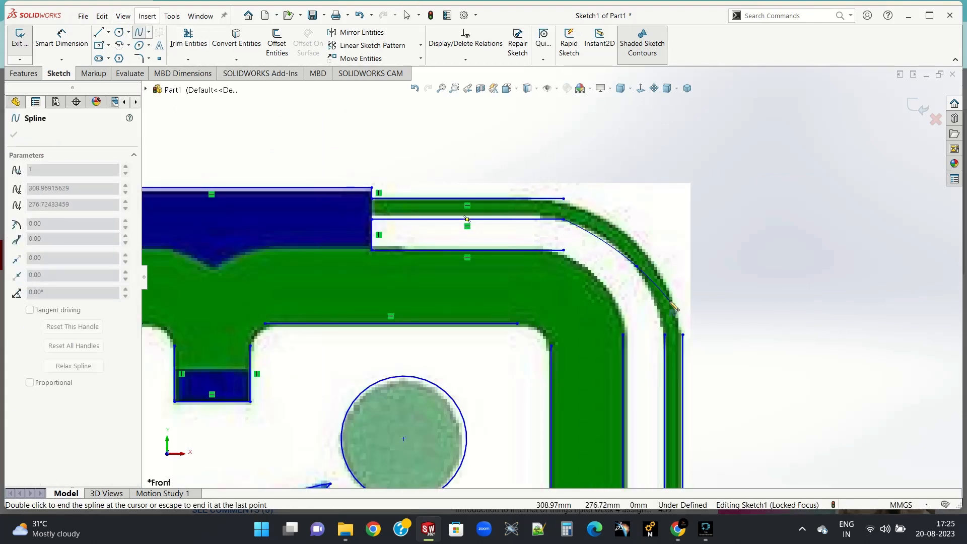
{"action": "double_click", "coordinate": [664, 334]}
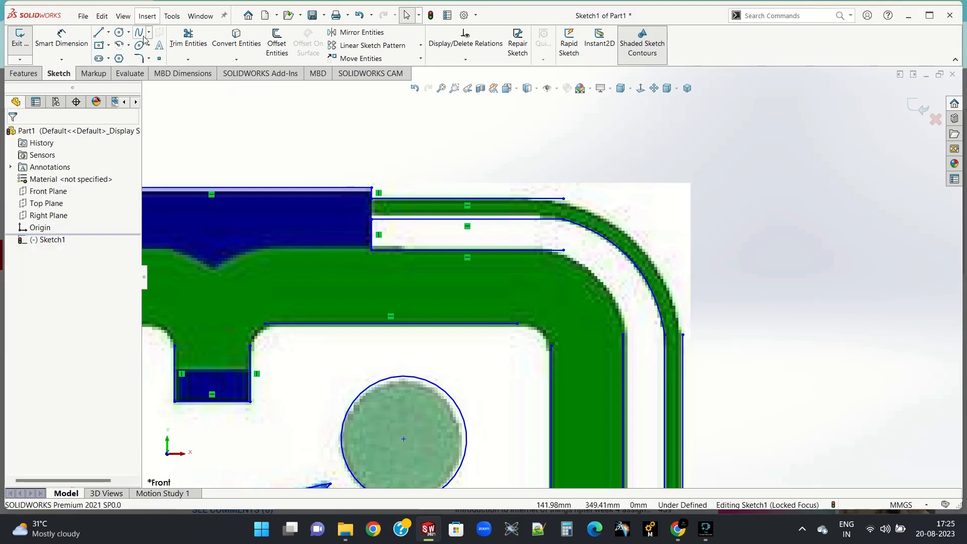
Step: Draw a spline around the thin border's outer upper-right corner, joining the topmost horizontal line to the outermost right vertical
{"action": "left_click", "coordinate": [564, 200]}
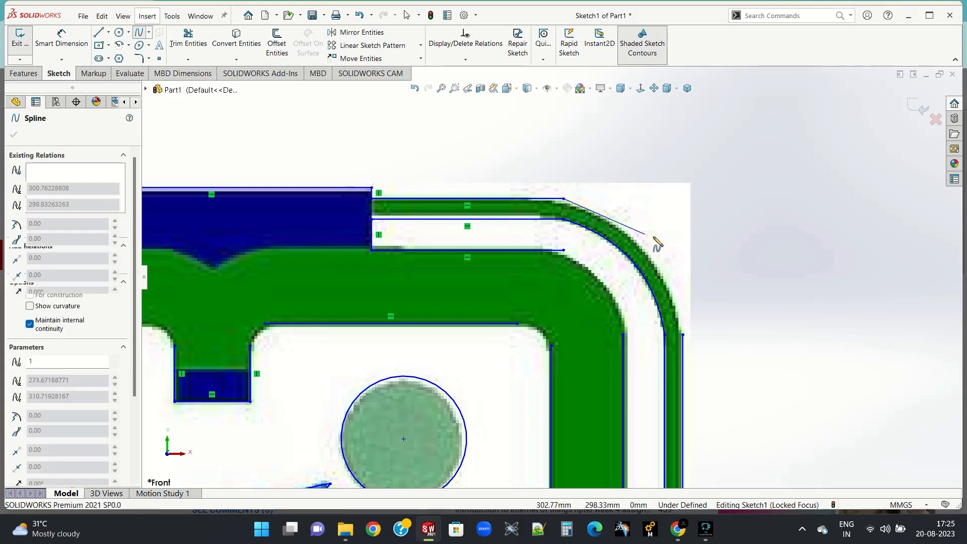
{"action": "left_click", "coordinate": [644, 250]}
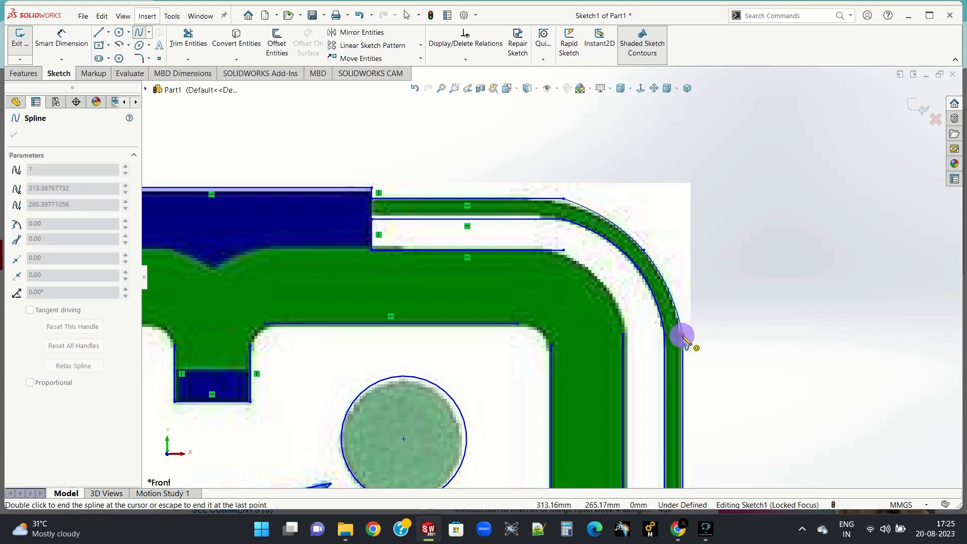
{"action": "double_click", "coordinate": [682, 334]}
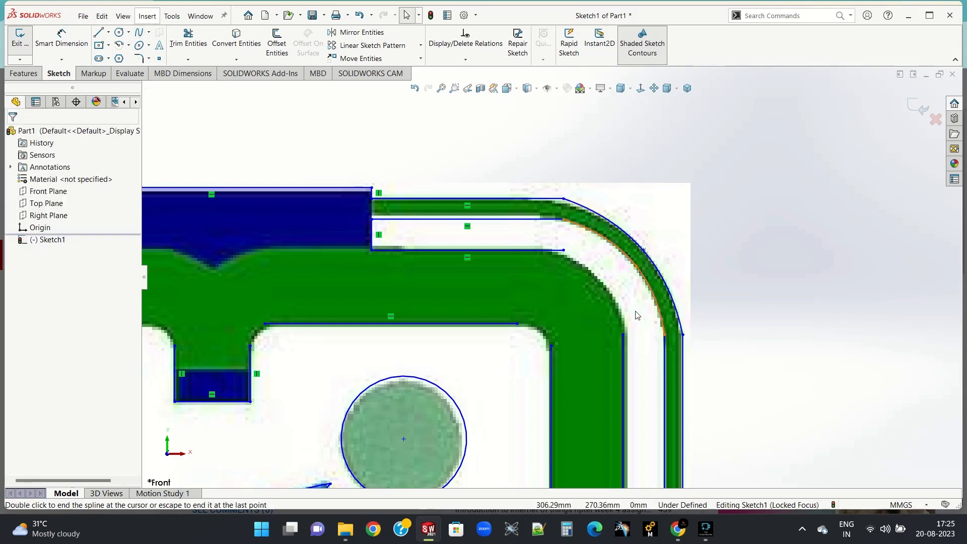
Step: Draw a spline around the thick green border's outer upper-right corner, joining its upper horizontal line to its outer right vertical
{"action": "left_click", "coordinate": [143, 34]}
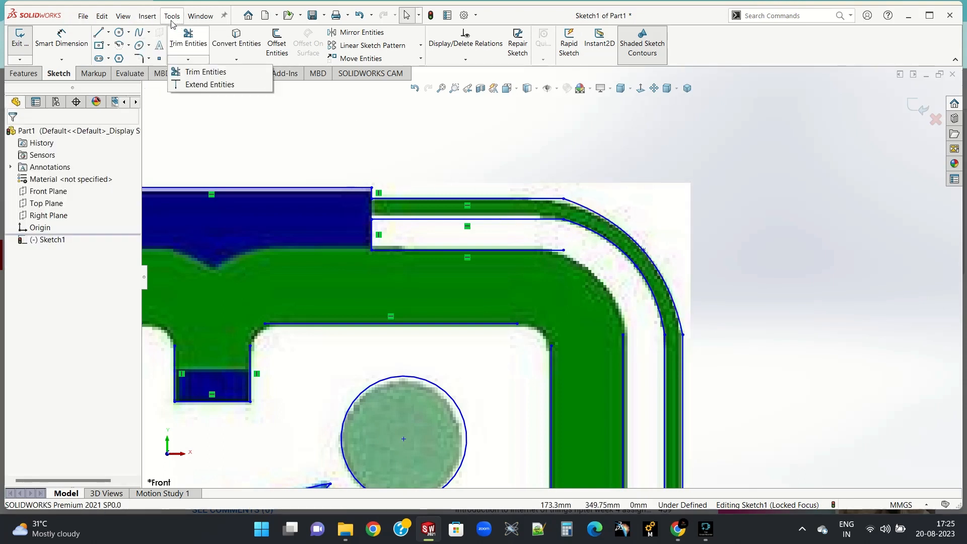
{"action": "left_click", "coordinate": [139, 32]}
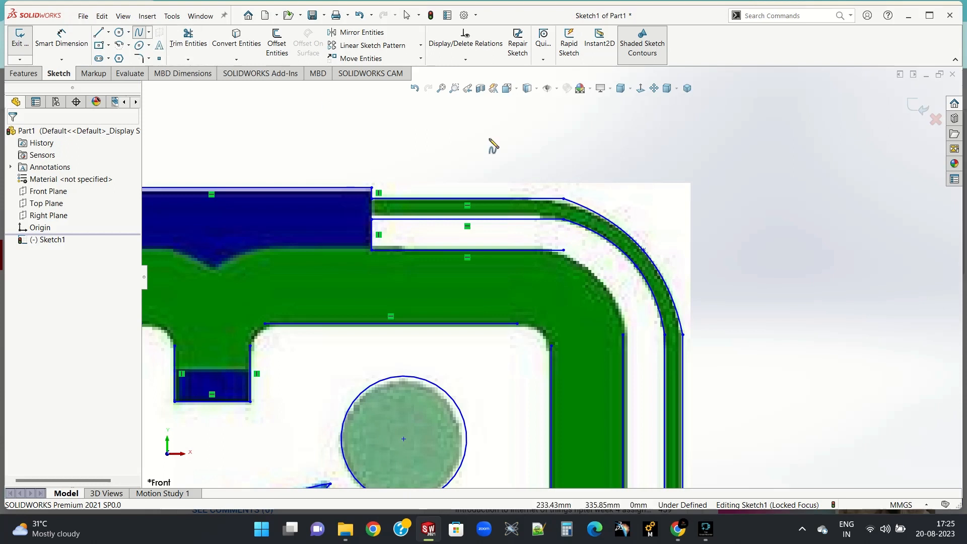
{"action": "left_click", "coordinate": [563, 250]}
{"action": "left_click", "coordinate": [607, 288]}
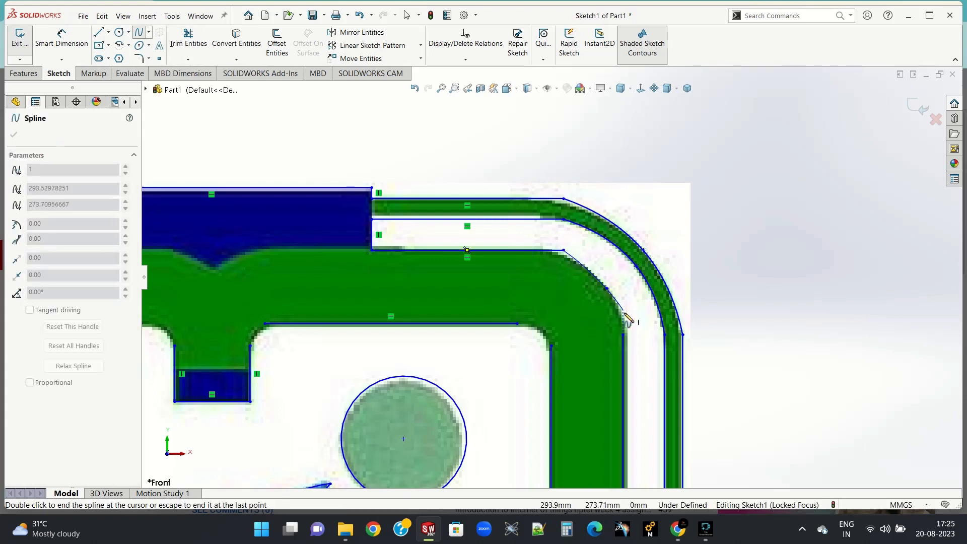
{"action": "double_click", "coordinate": [624, 334]}
{"action": "key", "text": "Escape"}
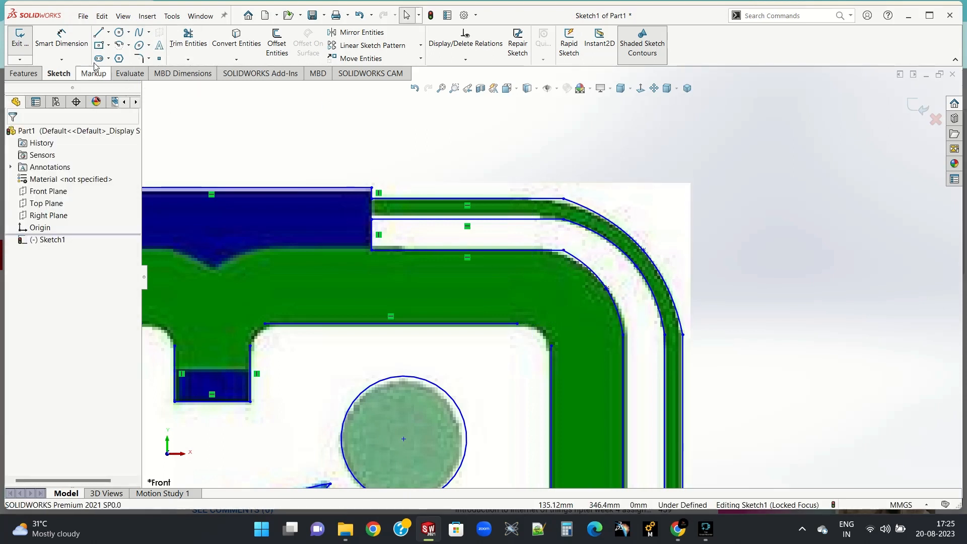
Step: Draw splines around the thick border's small inner upper-right corner and the corner where its inner horizontal meets the upper tab's right side
{"action": "left_click", "coordinate": [518, 324]}
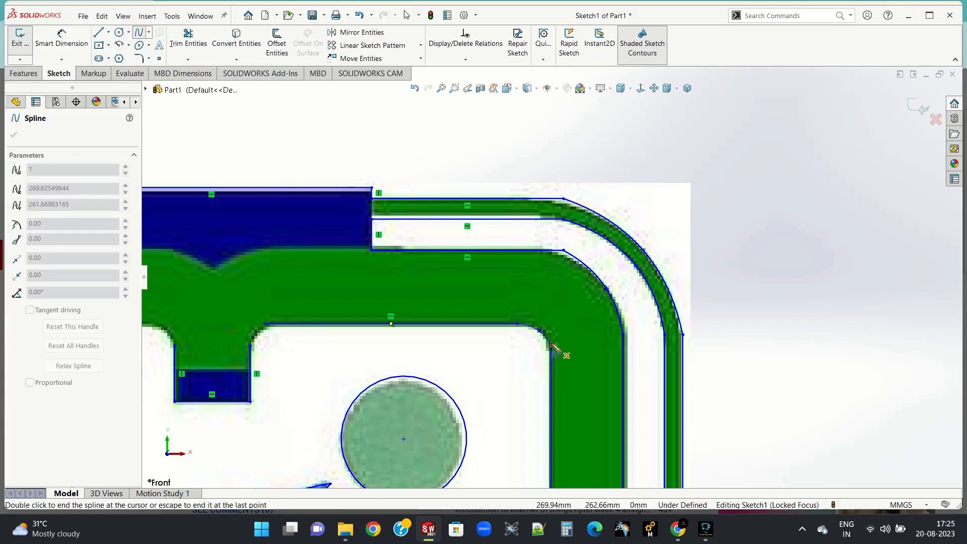
{"action": "double_click", "coordinate": [551, 346]}
{"action": "key", "text": "Escape"}
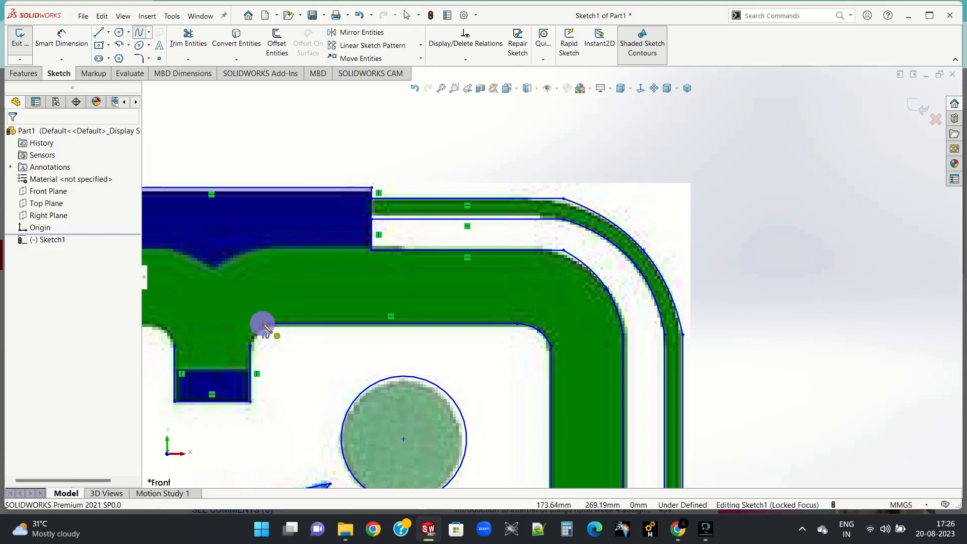
{"action": "left_click", "coordinate": [254, 342]}
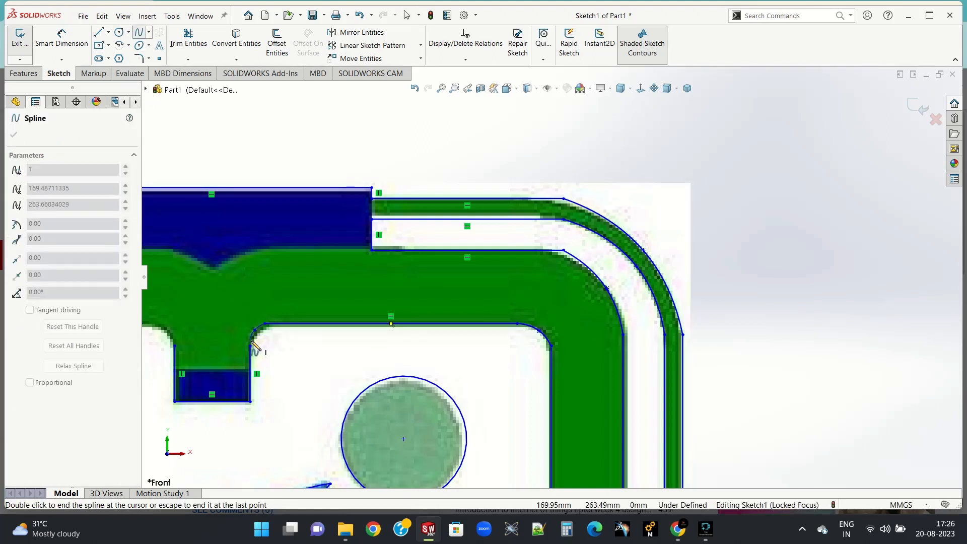
{"action": "double_click", "coordinate": [255, 347]}
{"action": "key", "text": "Escape"}
Step: Draw a spline around the corner where the thick border's inner horizontal line meets the upper tab's left side
{"action": "middle_click_drag", "start_coordinate": [160, 337], "coordinate": [211, 328], "text": "ctrl"}
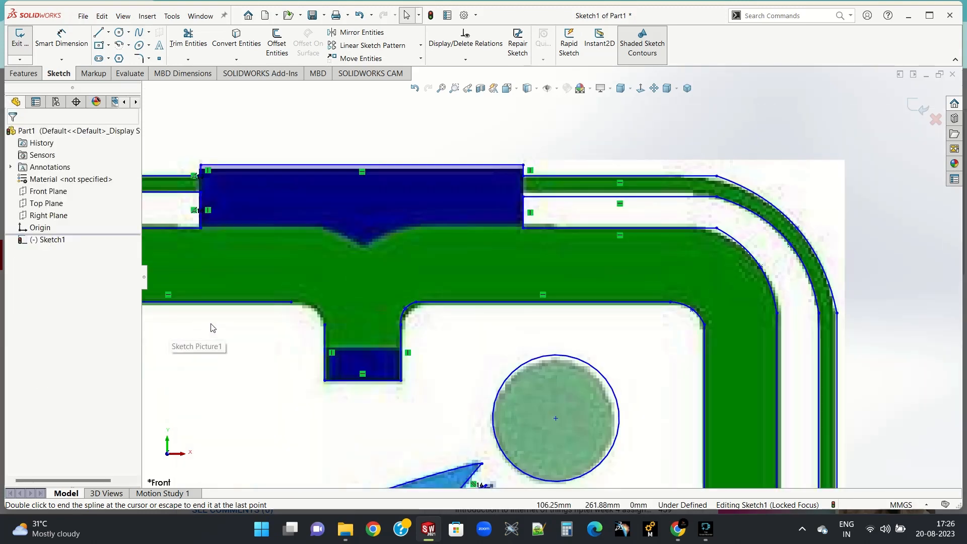
{"action": "left_click", "coordinate": [139, 32]}
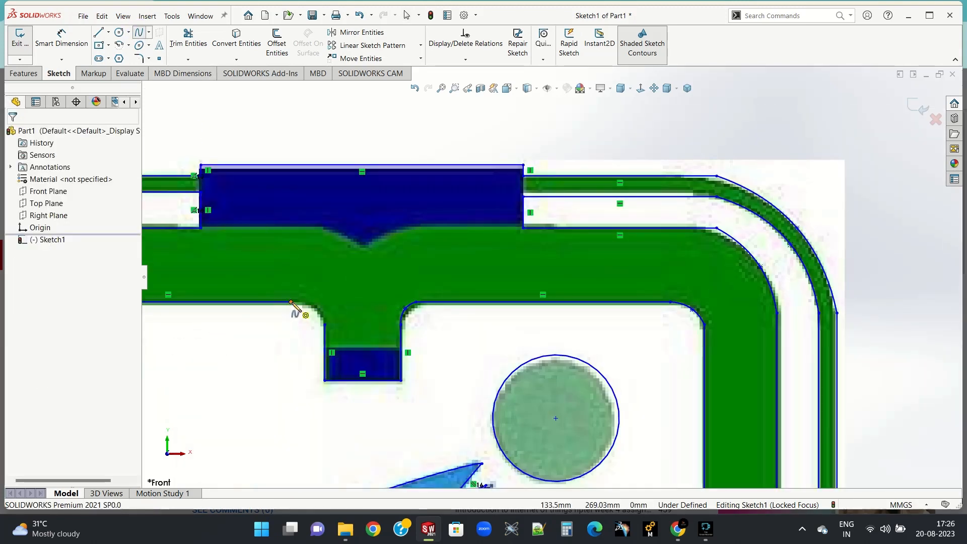
{"action": "left_click", "coordinate": [292, 303]}
{"action": "left_click", "coordinate": [311, 313]}
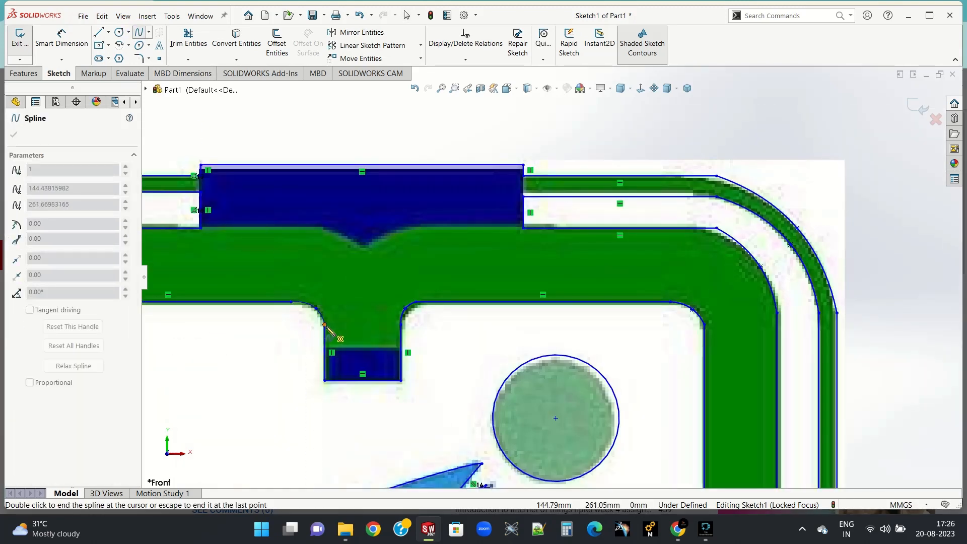
{"action": "double_click", "coordinate": [324, 325]}
{"action": "key", "text": "Escape"}
Step: Draw a spline around the thin border's outer upper-left corner, joining the topmost horizontal line to the outermost left vertical
{"action": "scroll", "coordinate": [243, 250], "scroll_direction": "down", "scroll_amount": 2}
{"action": "scroll", "coordinate": [302, 269], "scroll_direction": "up", "scroll_amount": 3}
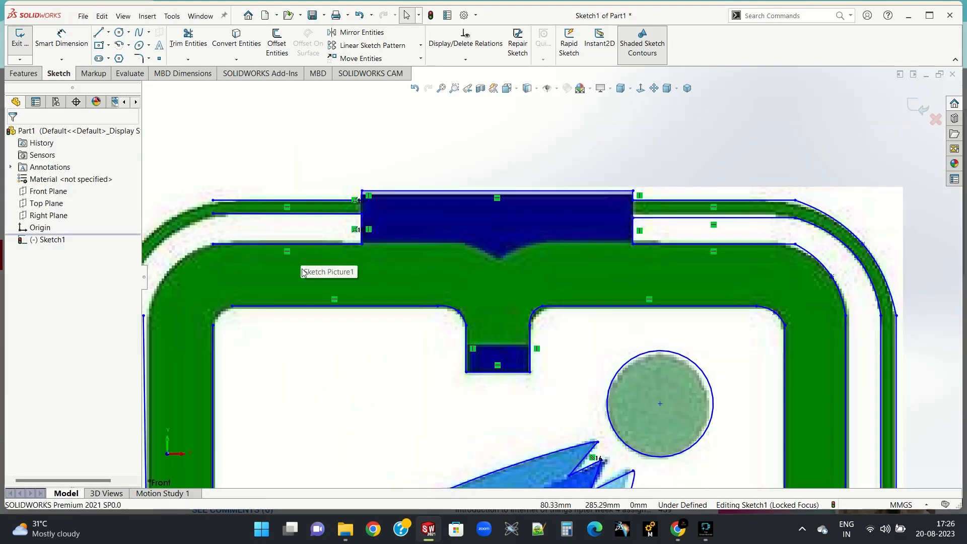
{"action": "scroll", "coordinate": [189, 259], "scroll_direction": "down", "scroll_amount": 3}
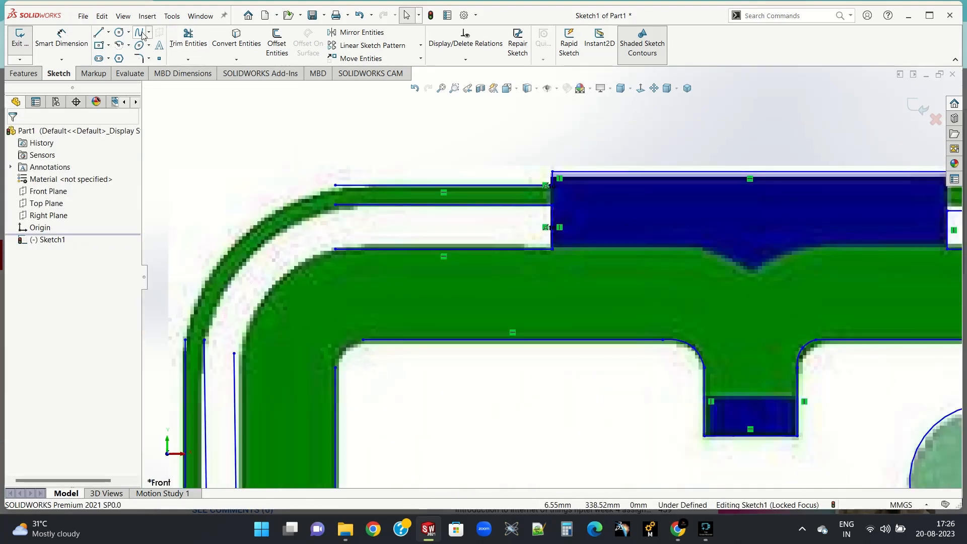
{"action": "left_click", "coordinate": [141, 32]}
{"action": "left_click", "coordinate": [336, 185]}
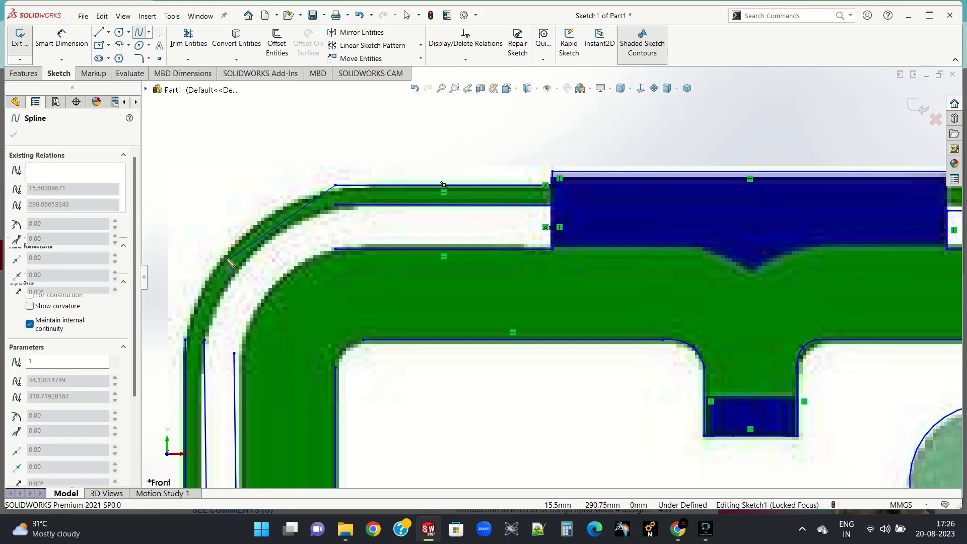
{"action": "left_click", "coordinate": [226, 249]}
{"action": "double_click", "coordinate": [185, 341]}
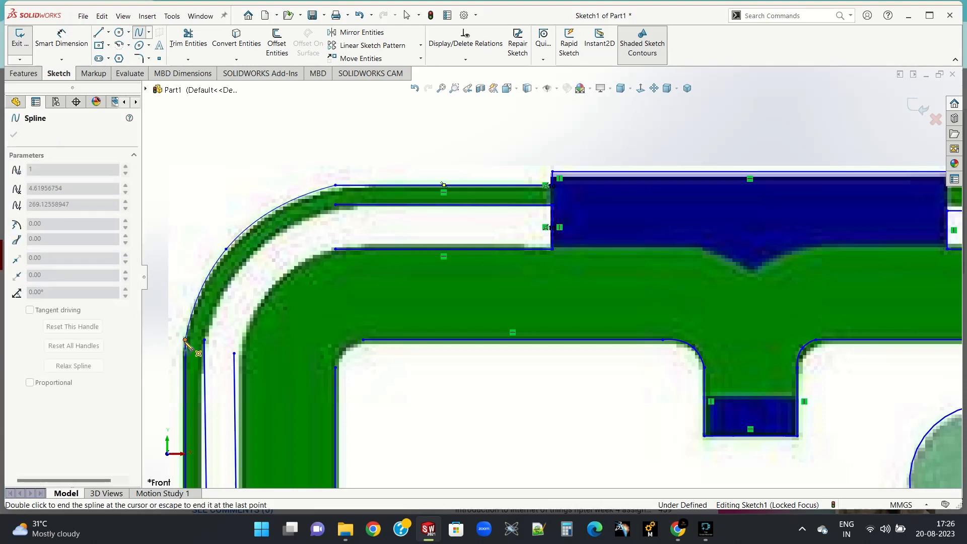
{"action": "key", "text": "Escape"}
Step: Draw a spline around the thin border's inner upper-left corner, from its inner horizontal line to its inner left vertical
{"action": "left_click", "coordinate": [138, 34]}
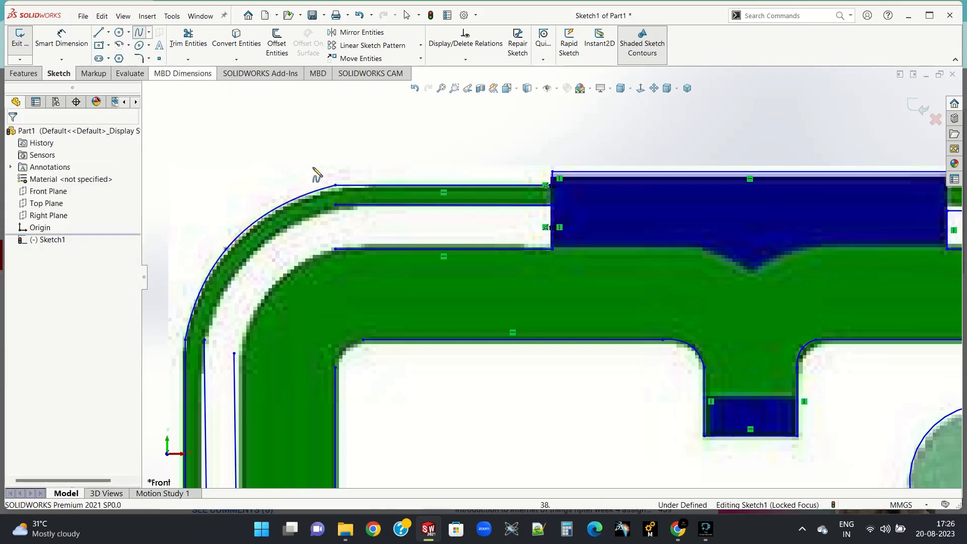
{"action": "left_click", "coordinate": [335, 205]}
{"action": "left_click", "coordinate": [250, 257]}
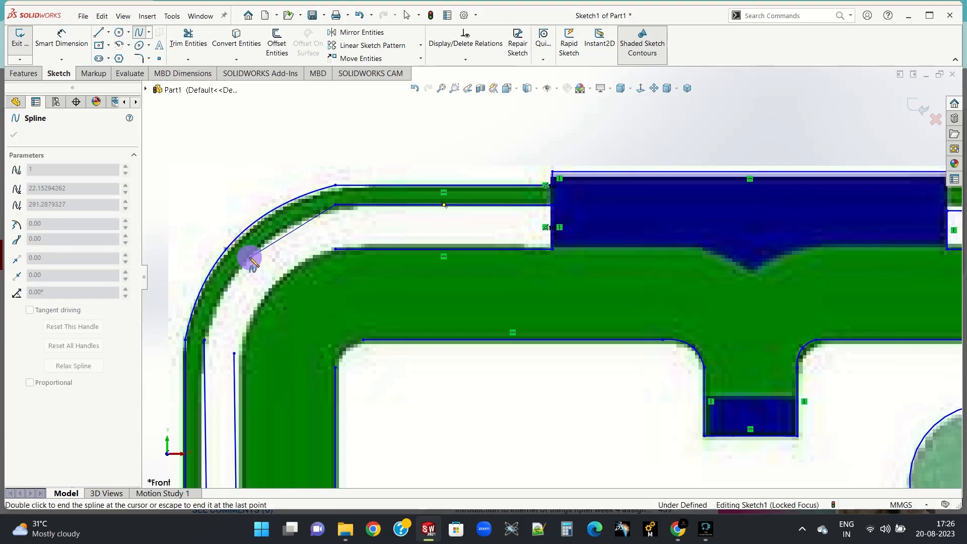
{"action": "double_click", "coordinate": [204, 340]}
{"action": "key", "text": "Escape"}
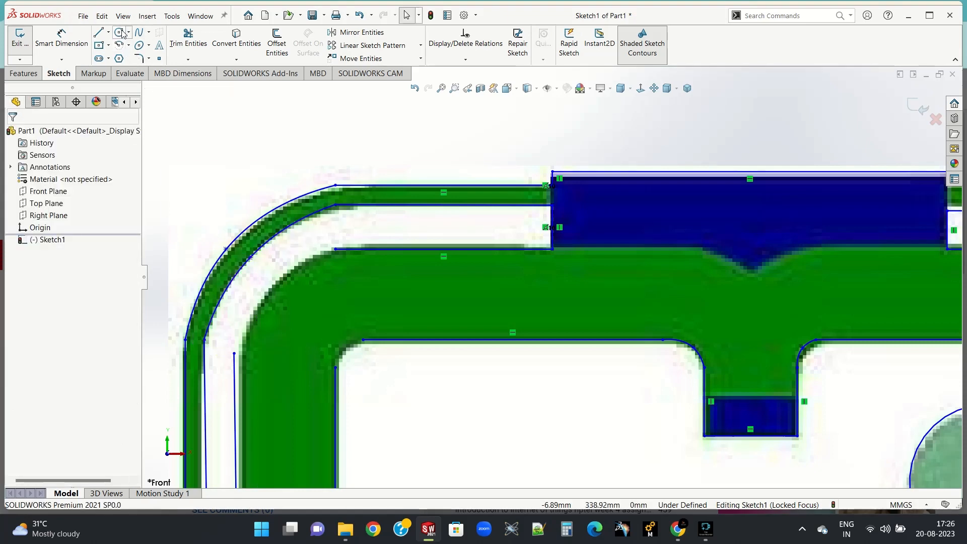
Step: Draw a spline around the thick green border's outer upper-left corner, joining its upper horizontal line to its outer left vertical
{"action": "left_click", "coordinate": [138, 35]}
{"action": "left_click", "coordinate": [335, 249]}
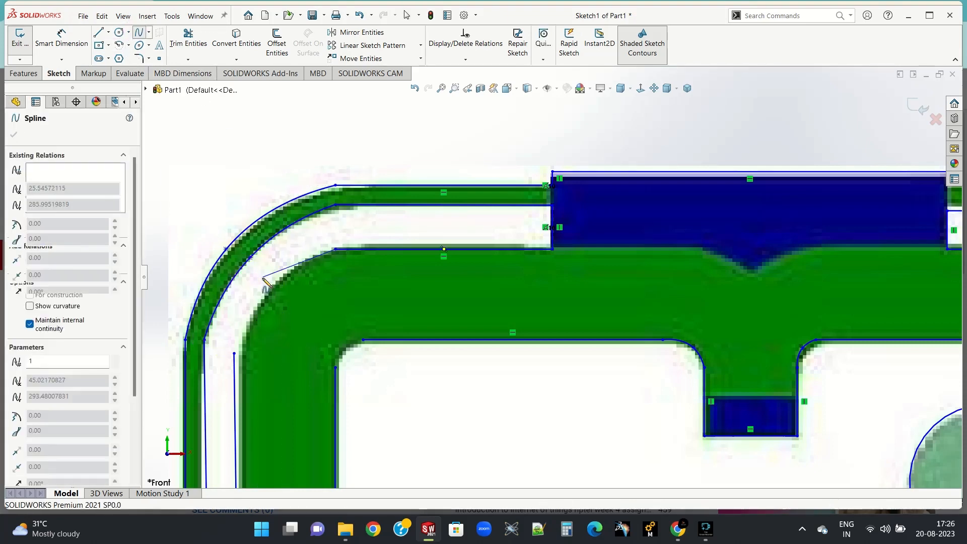
{"action": "left_click", "coordinate": [267, 293]}
{"action": "double_click", "coordinate": [234, 353]}
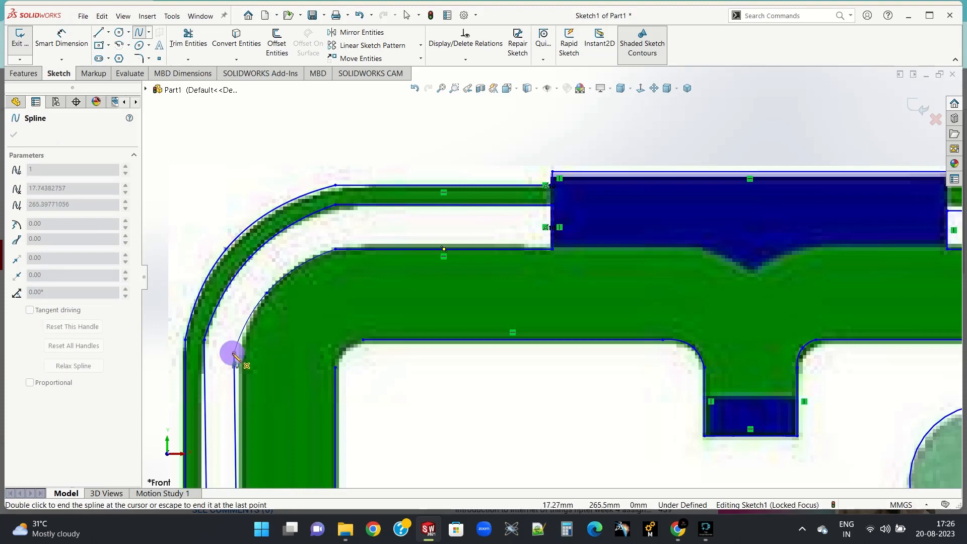
{"action": "key", "text": "Escape"}
Step: Draw a spline around the thick green border's small inner upper-left corner, joining the inner horizontal line to the inner left vertical
{"action": "left_click", "coordinate": [140, 32]}
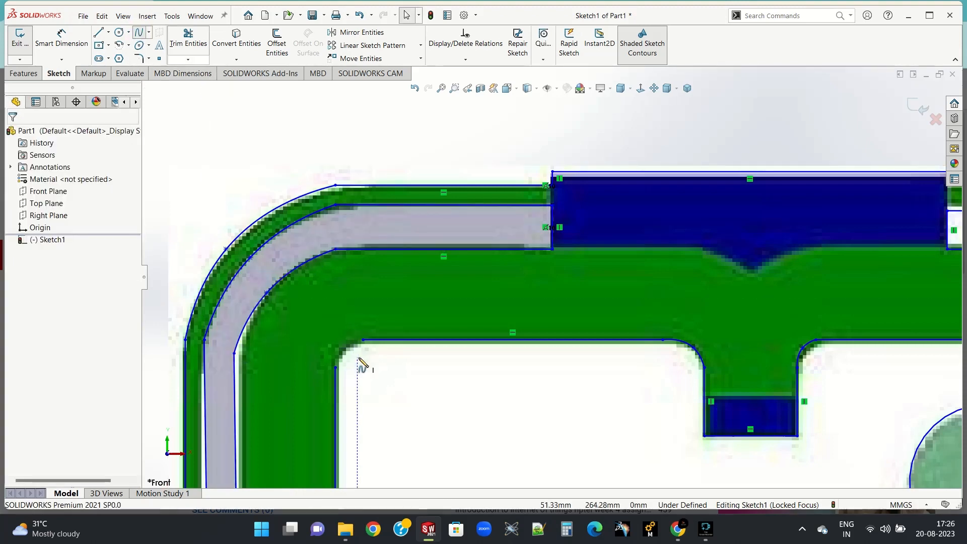
{"action": "left_click", "coordinate": [345, 350]}
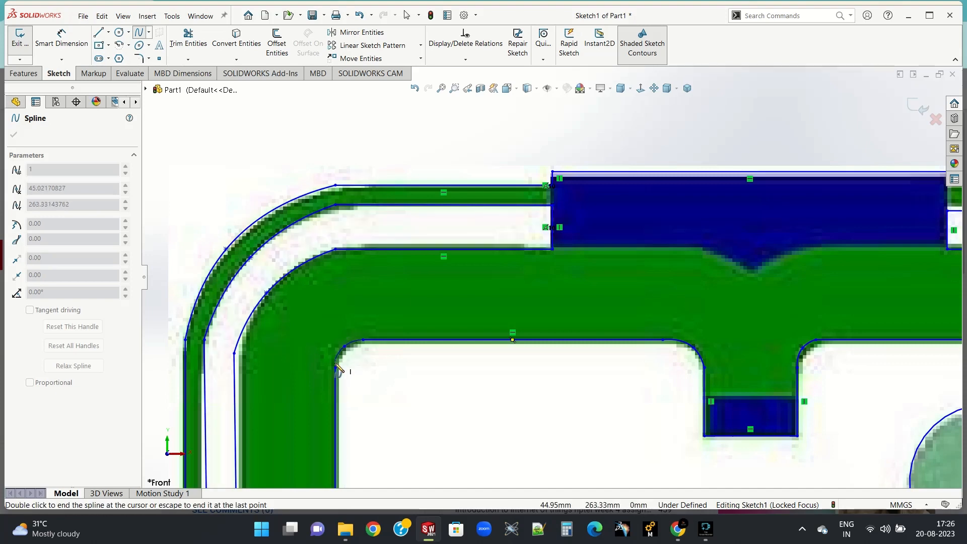
{"action": "double_click", "coordinate": [335, 369]}
{"action": "key", "text": "Escape"}
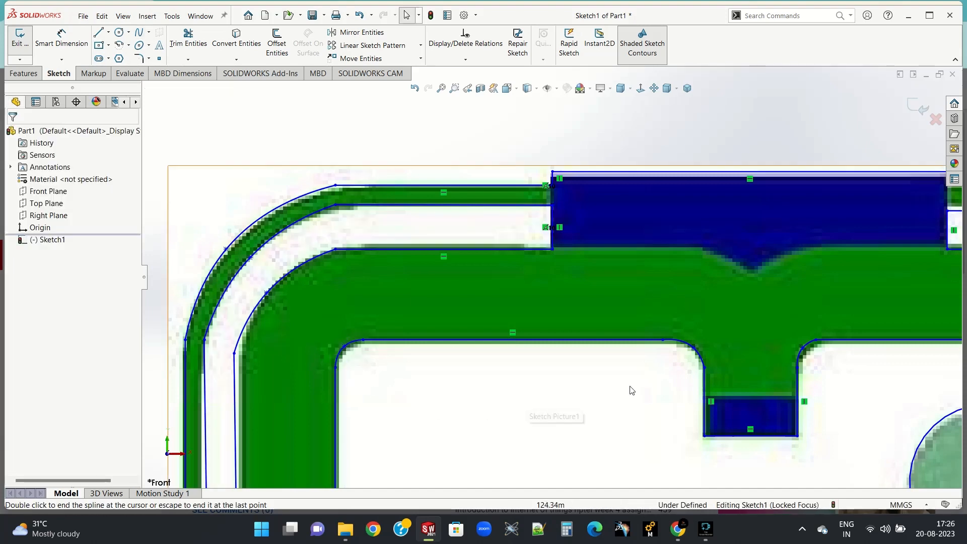
Step: Exit the finished logo sketch and remove the sketch picture from behind the traced outlines
{"action": "scroll", "coordinate": [660, 371], "scroll_direction": "down", "scroll_amount": 2}
{"action": "scroll", "coordinate": [660, 371], "scroll_direction": "up", "scroll_amount": 5}
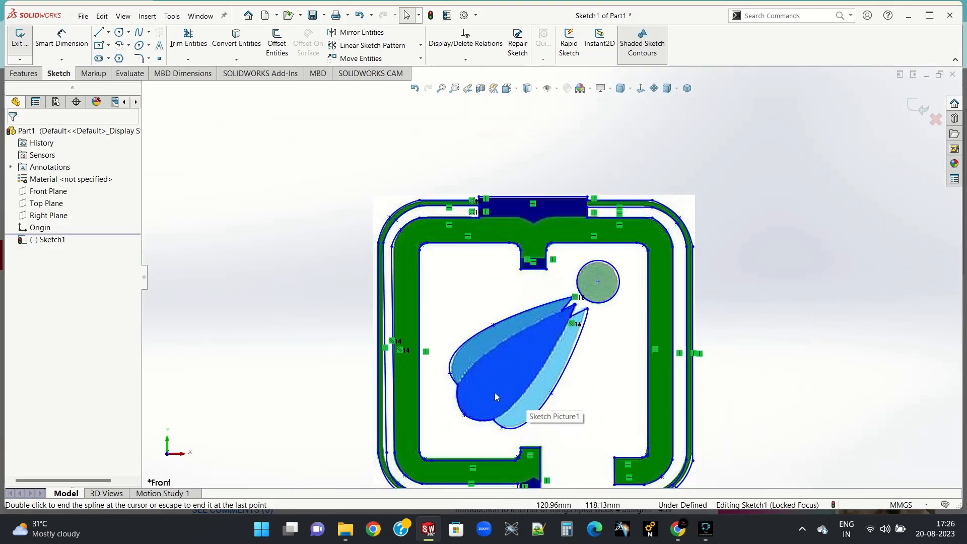
{"action": "scroll", "coordinate": [484, 394], "scroll_direction": "up", "scroll_amount": 3}
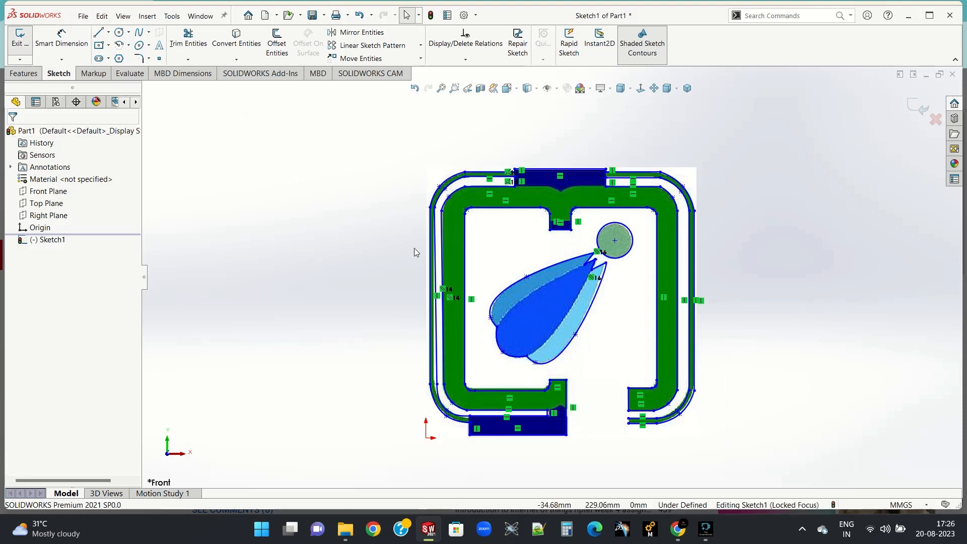
{"action": "right_click", "coordinate": [518, 256]}
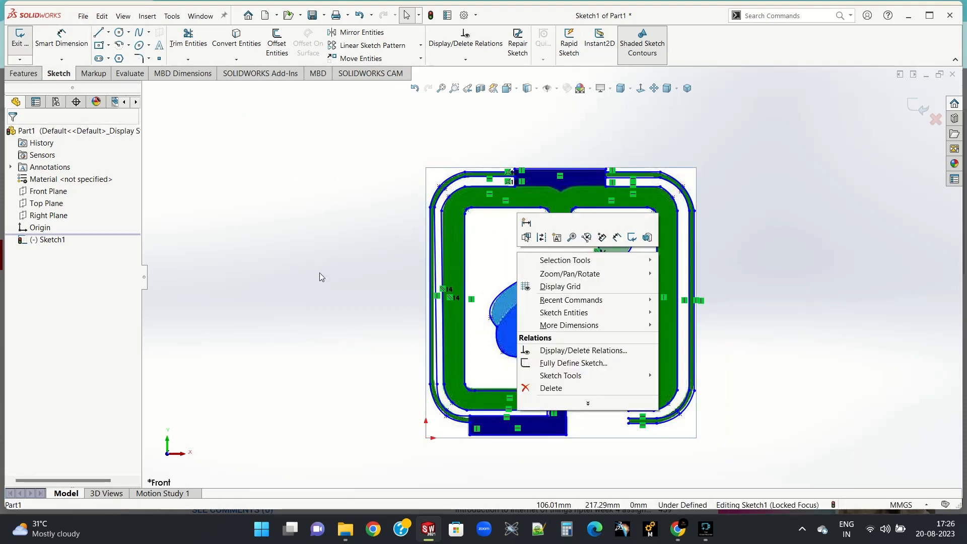
{"action": "left_click", "coordinate": [301, 277]}
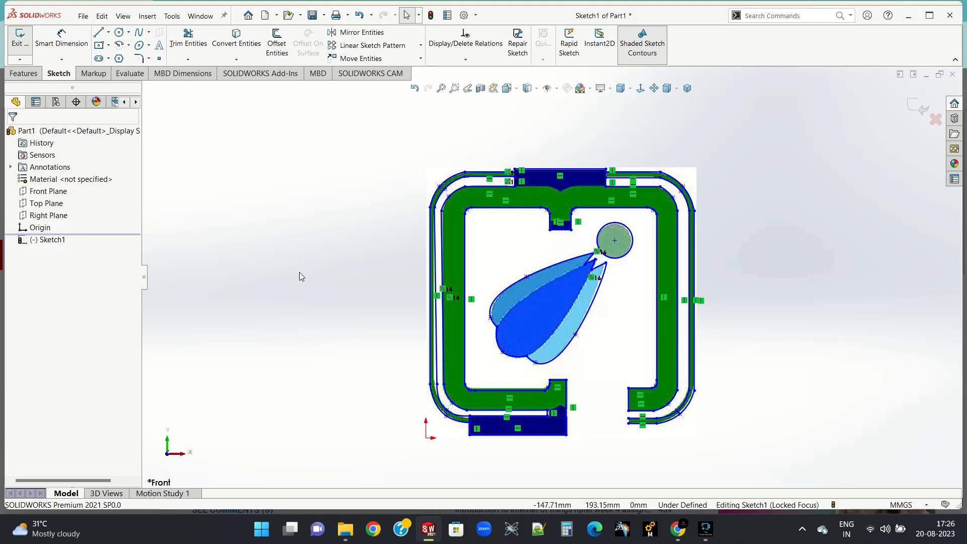
{"action": "left_click", "coordinate": [20, 74]}
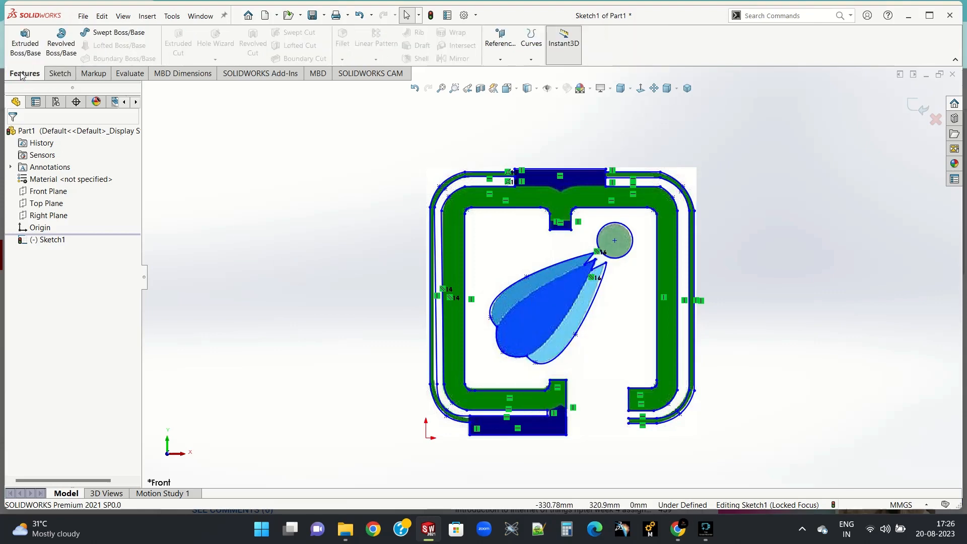
{"action": "left_click", "coordinate": [53, 73]}
{"action": "left_click", "coordinate": [20, 38]}
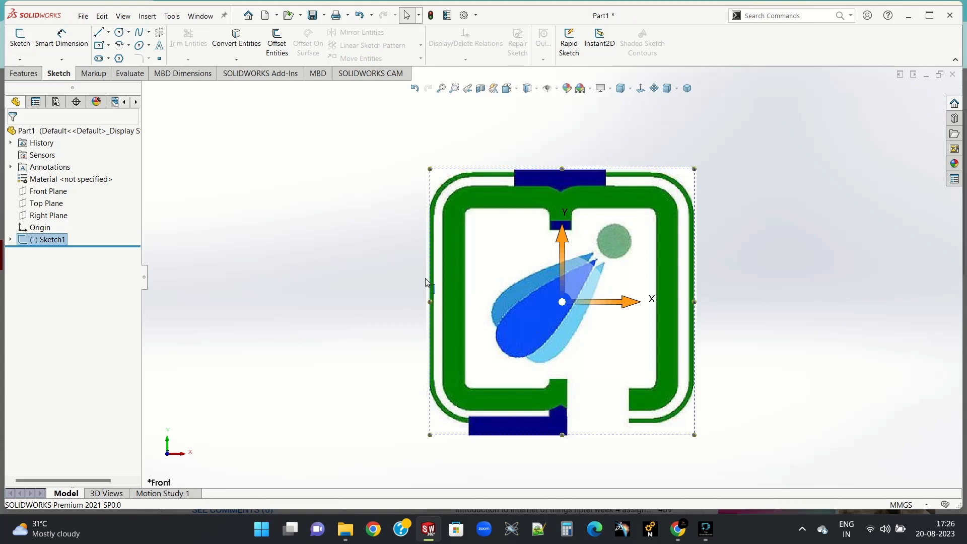
{"action": "right_click", "coordinate": [487, 322]}
{"action": "left_click", "coordinate": [506, 394]}
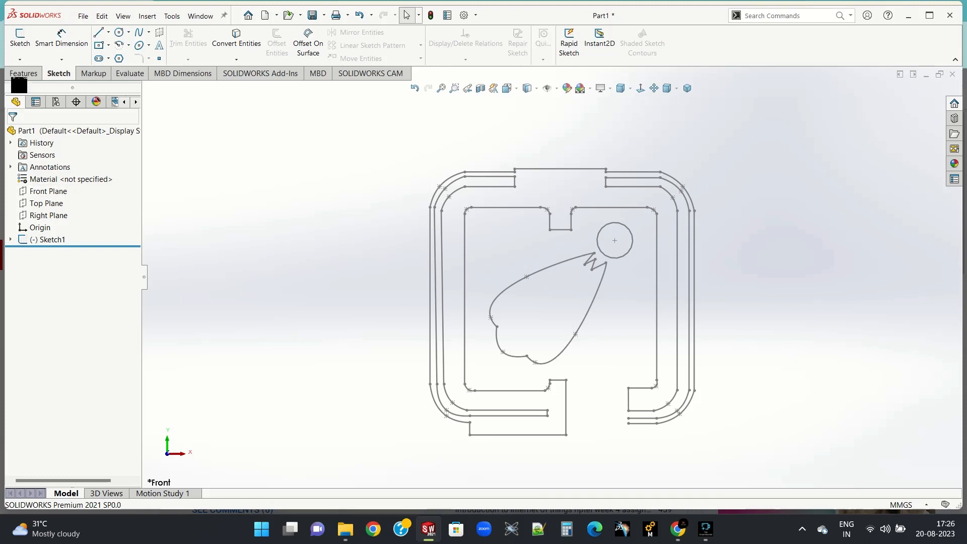
Step: Try to extrude the traced logo sketch as a boss
{"action": "left_click", "coordinate": [23, 74]}
{"action": "left_click", "coordinate": [25, 44]}
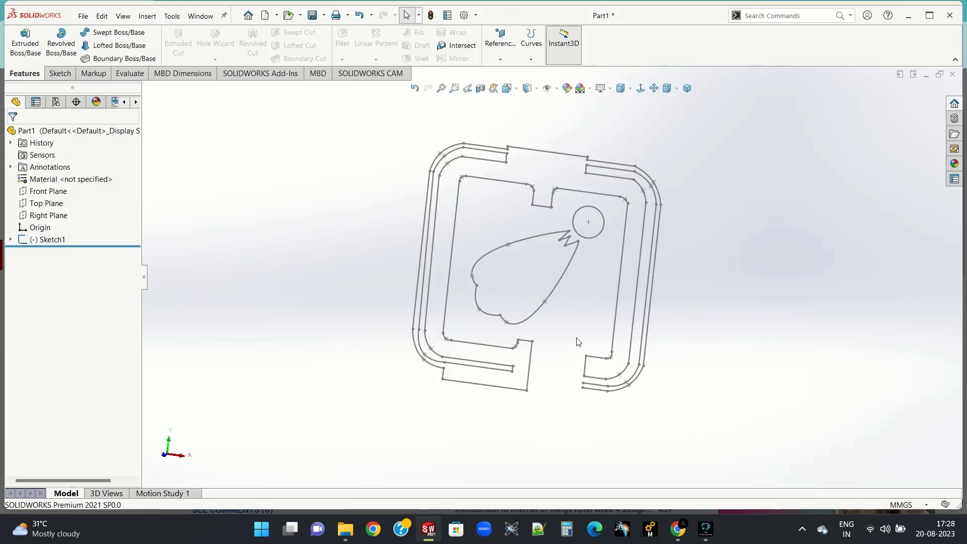
Step: Reopen Sketch1 for editing and close the thin border's open lower-right end with a vertical line about 5 mm long
{"action": "right_click", "coordinate": [42, 240]}
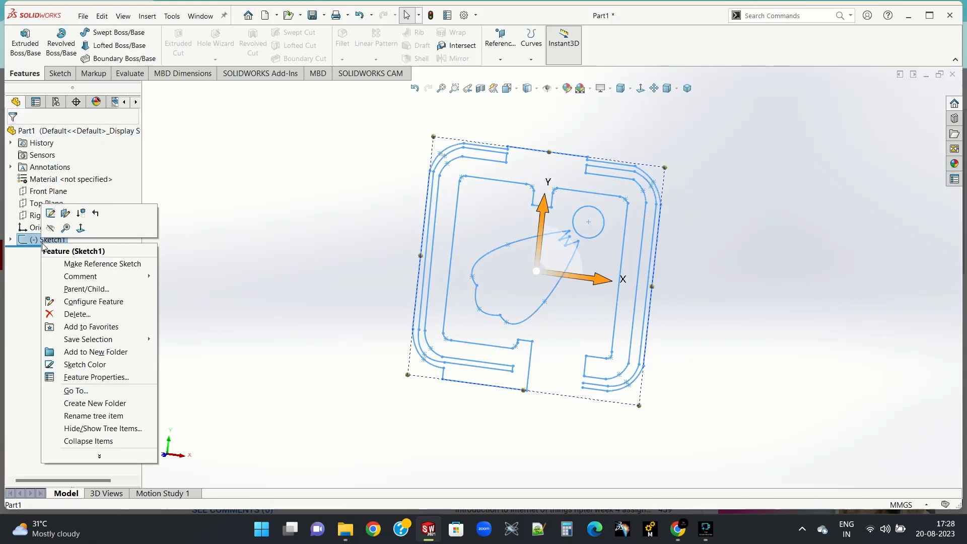
{"action": "left_click", "coordinate": [45, 213]}
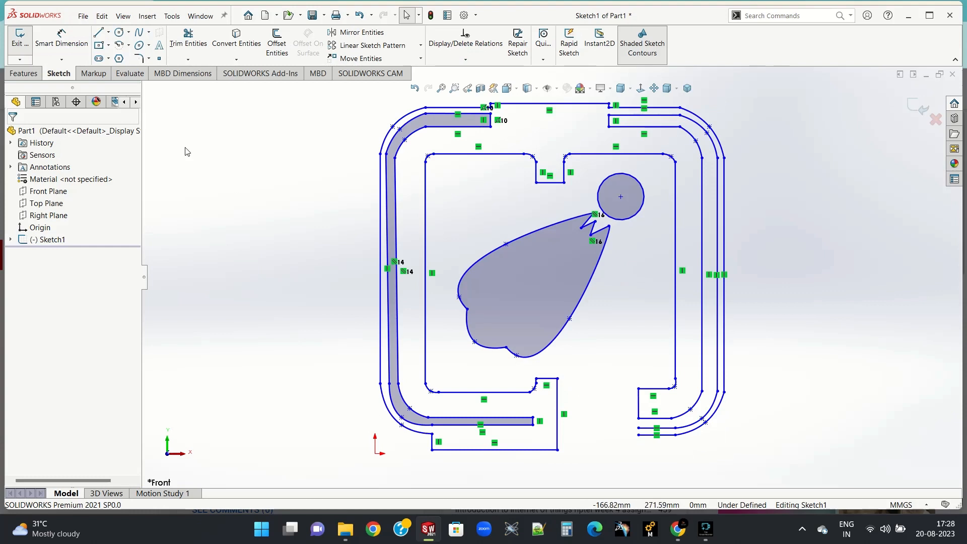
{"action": "left_click", "coordinate": [99, 35]}
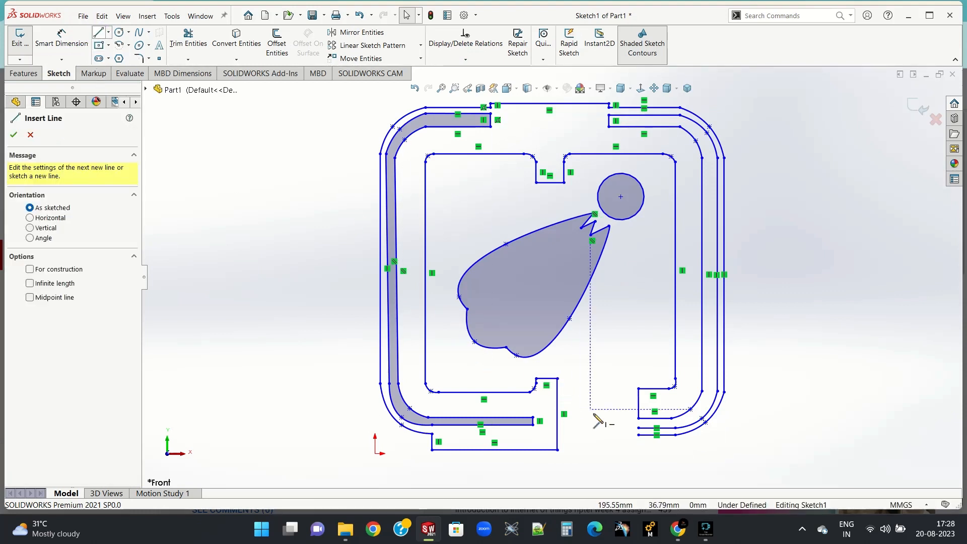
{"action": "left_click", "coordinate": [638, 428]}
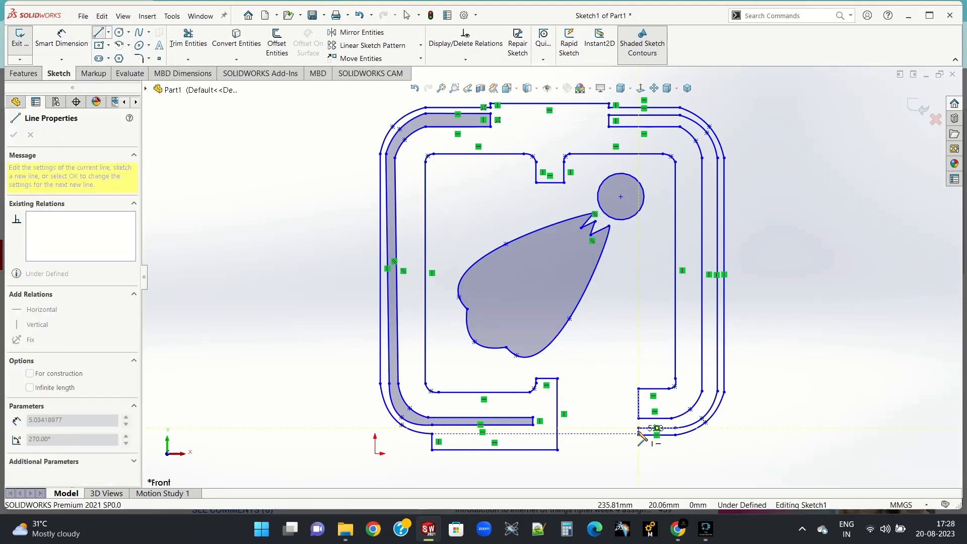
{"action": "left_click", "coordinate": [638, 434]}
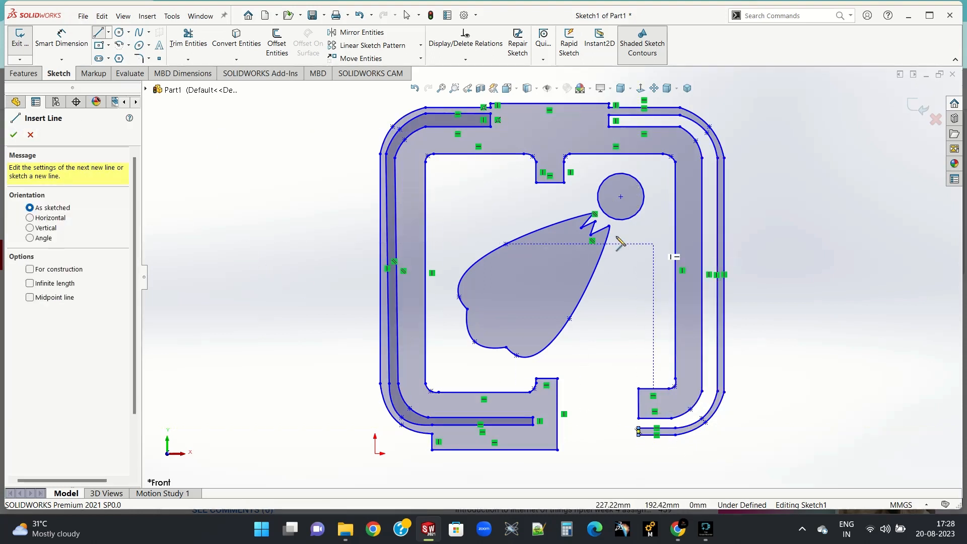
Step: Finish the line and extrude the closed logo sketch as a blind boss 100 mm deep
{"action": "scroll", "coordinate": [552, 272], "scroll_direction": "up", "scroll_amount": 3}
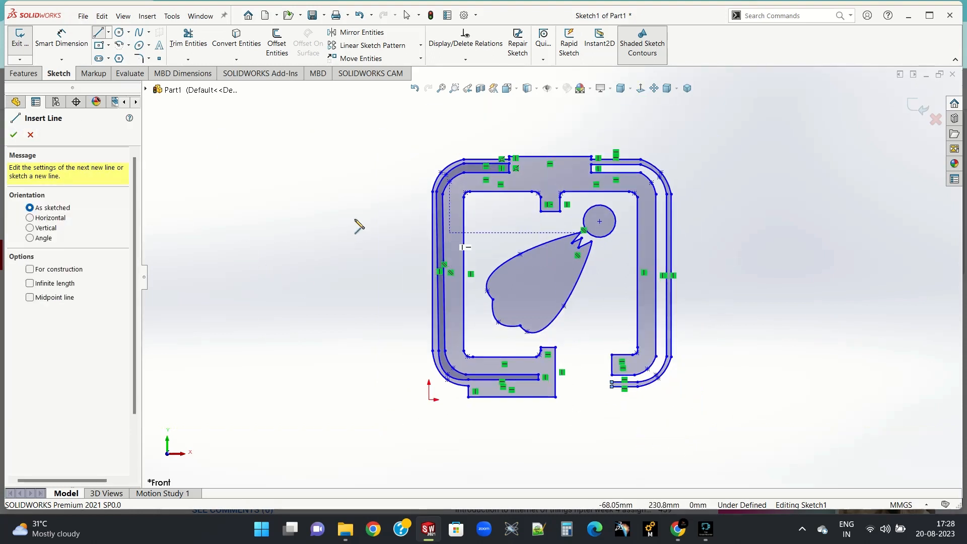
{"action": "left_click", "coordinate": [14, 134]}
{"action": "left_click", "coordinate": [24, 73]}
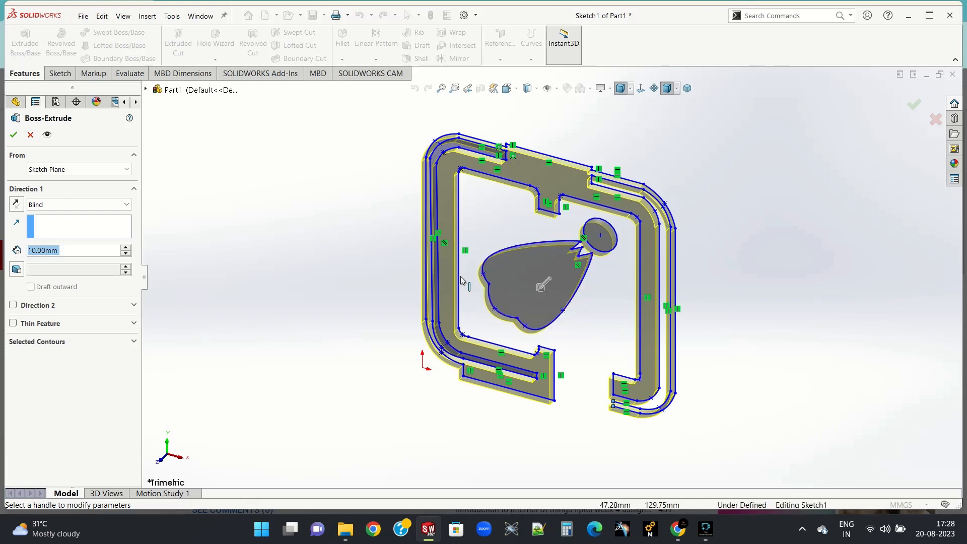
{"action": "left_click_drag", "start_coordinate": [542, 294], "coordinate": [518, 327]}
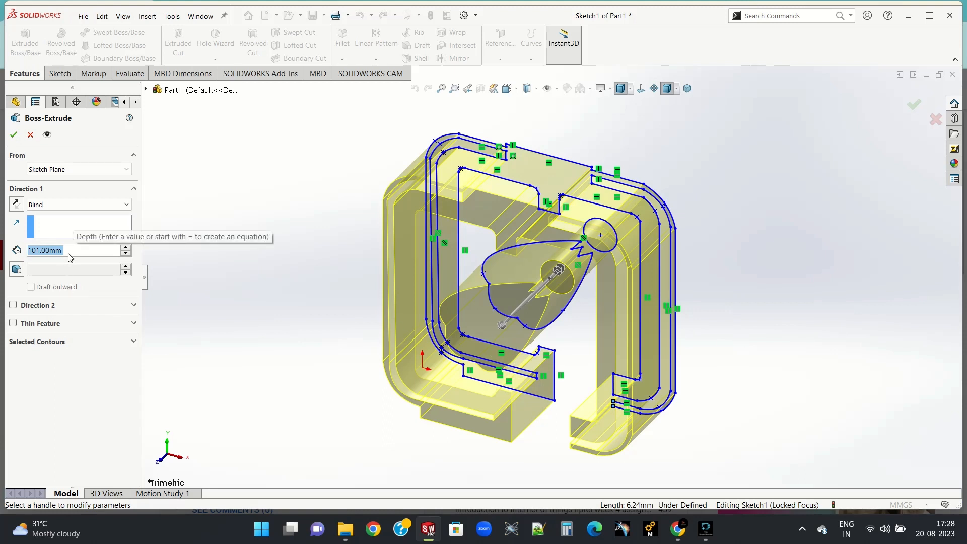
{"action": "type", "text": "100"}
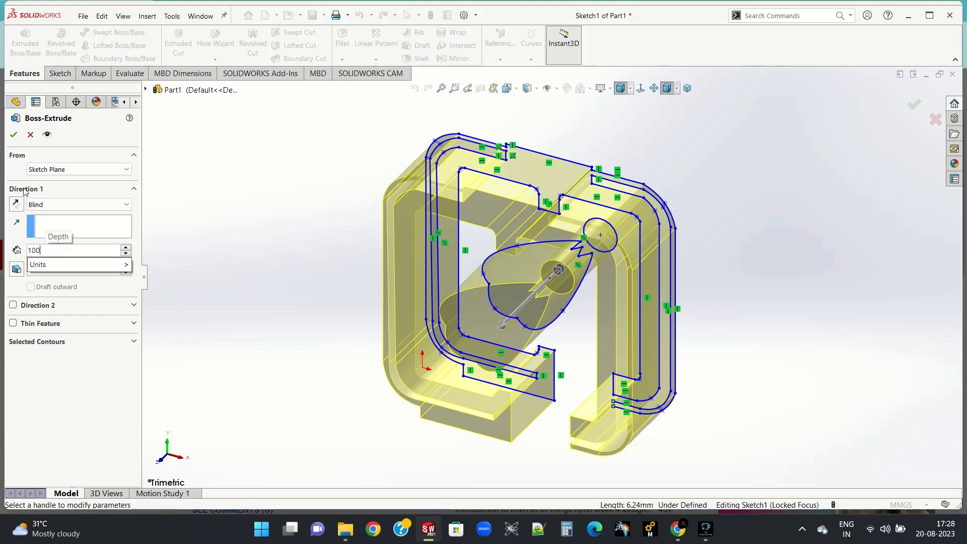
{"action": "left_click", "coordinate": [15, 134]}
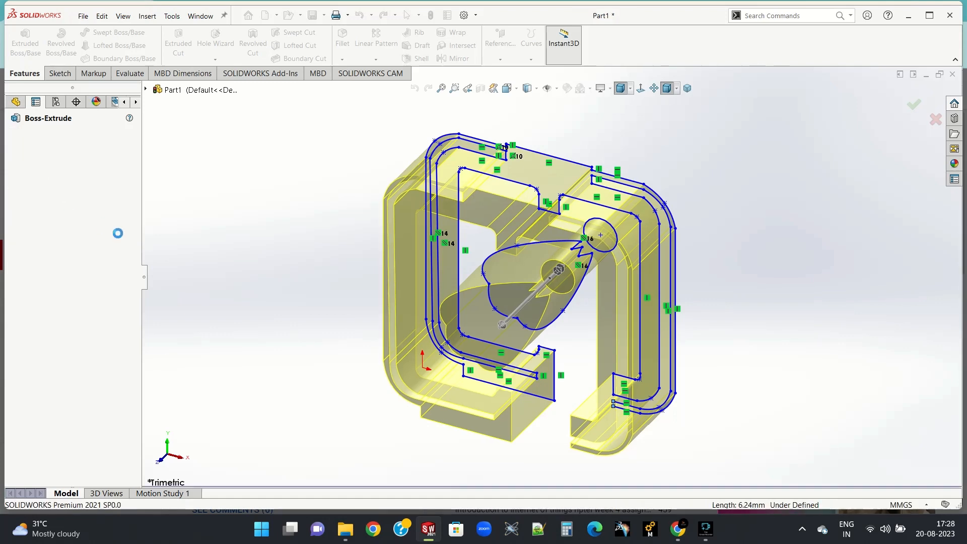
Step: Examine the extruded logo in the isometric view and from several rotated angles
{"action": "left_click", "coordinate": [686, 87]}
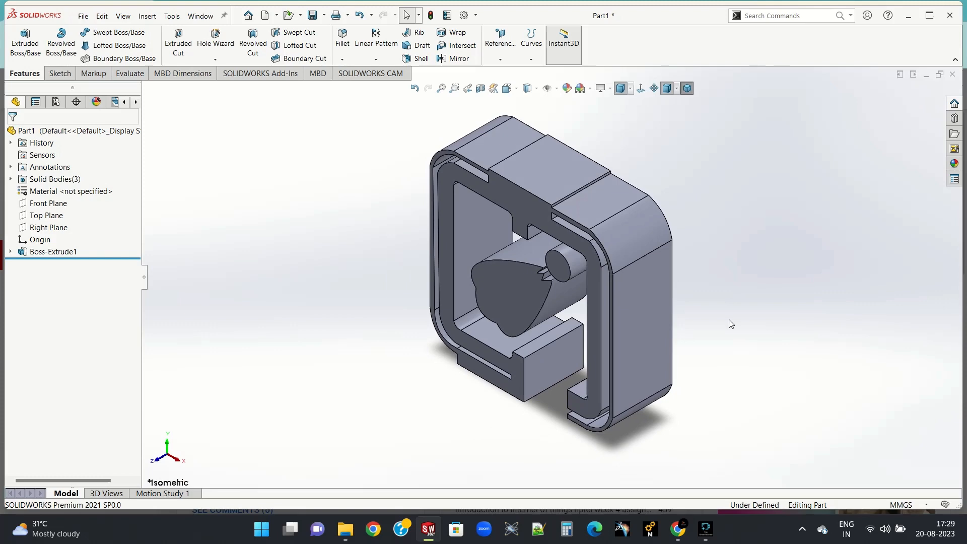
{"action": "middle_click_drag", "start_coordinate": [725, 419], "coordinate": [792, 366]}
{"action": "middle_click_drag", "start_coordinate": [759, 375], "coordinate": [753, 283]}
{"action": "left_click", "coordinate": [687, 89]}
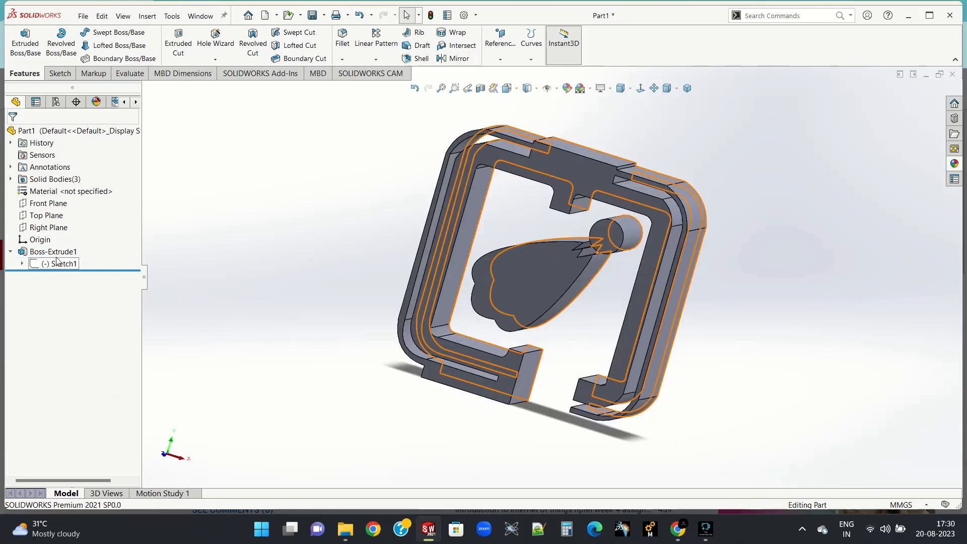
Step: Browse the appearance library's plastic categories, including Satin Finish, Patterned and Medium Gloss, and the Miscellaneous category
{"action": "left_click", "coordinate": [56, 132]}
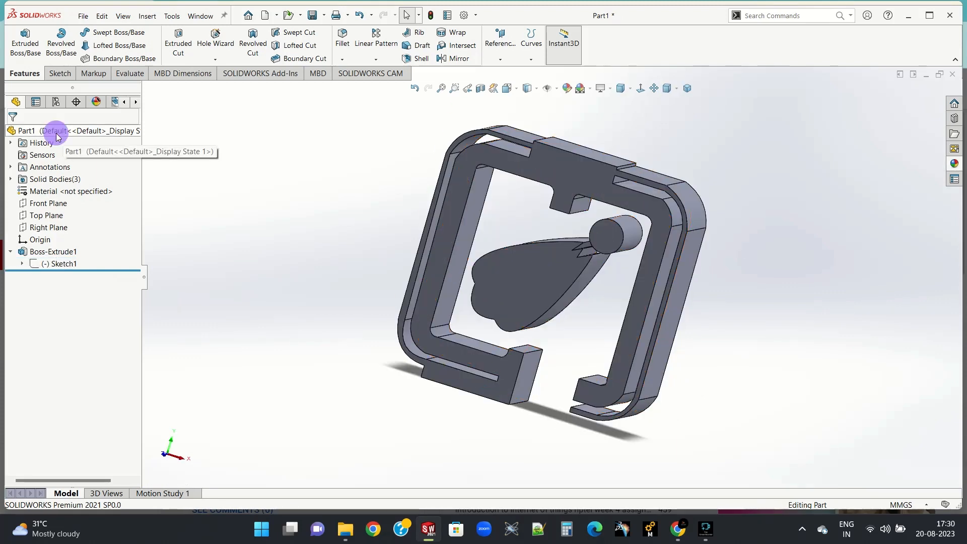
{"action": "left_click", "coordinate": [817, 233]}
{"action": "left_click", "coordinate": [953, 164]}
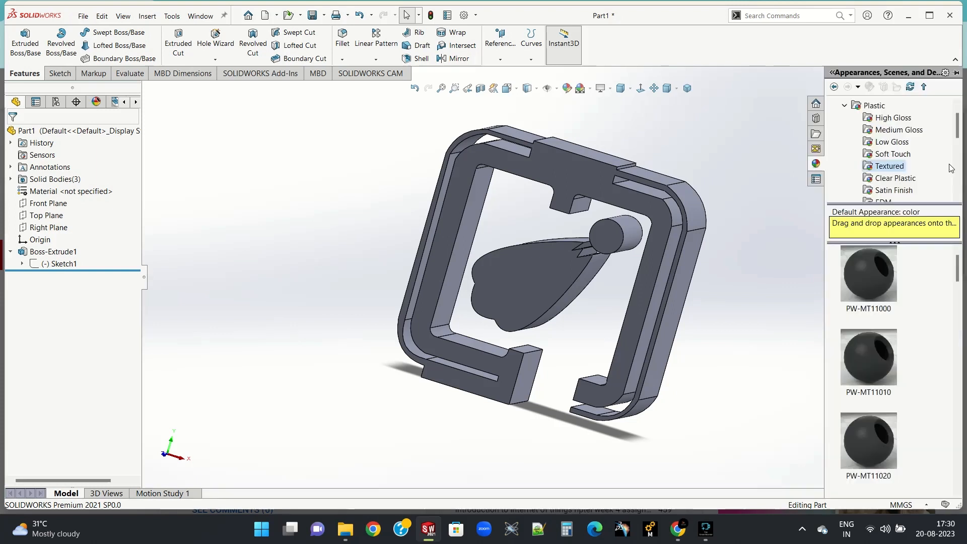
{"action": "left_click", "coordinate": [885, 191]}
{"action": "scroll", "coordinate": [885, 186], "scroll_direction": "down", "scroll_amount": 2}
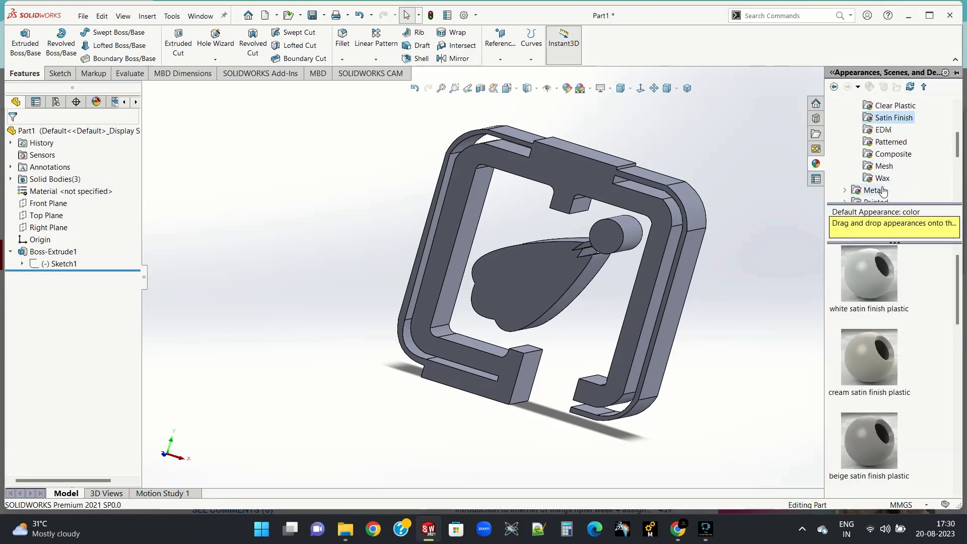
{"action": "left_click", "coordinate": [884, 166]}
{"action": "left_click", "coordinate": [886, 154]}
{"action": "left_click", "coordinate": [887, 143]}
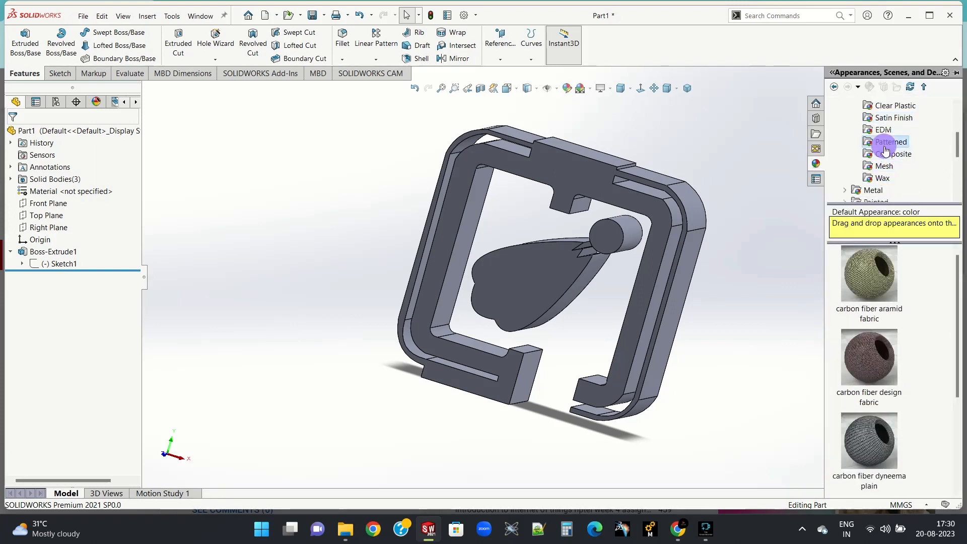
{"action": "scroll", "coordinate": [886, 151], "scroll_direction": "up", "scroll_amount": 2}
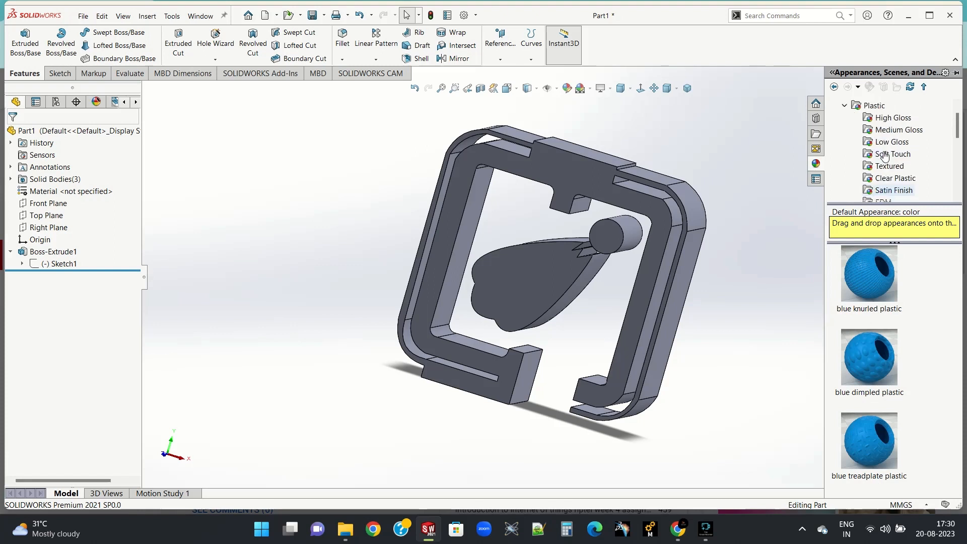
{"action": "left_click", "coordinate": [879, 131]}
{"action": "scroll", "coordinate": [878, 146], "scroll_direction": "down", "scroll_amount": 4}
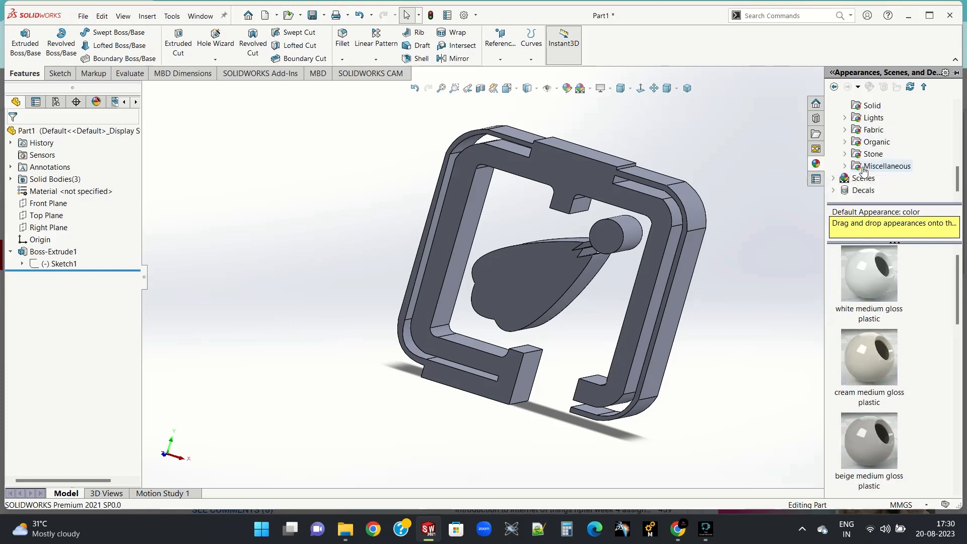
{"action": "left_click", "coordinate": [864, 170]}
{"action": "left_click", "coordinate": [849, 167]}
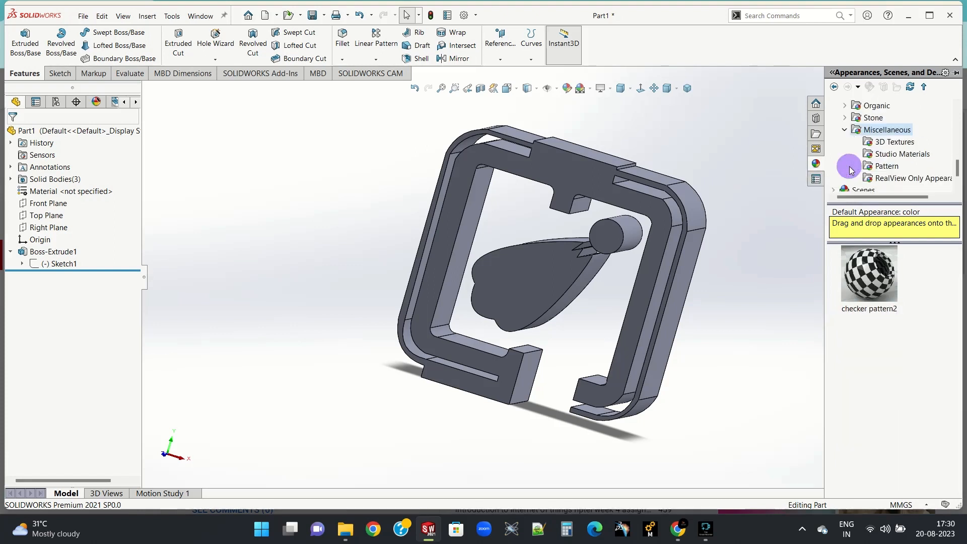
Step: Apply a Basic Scenes environment with a blue-grey gradient background and set the view orientation to Dimetric
{"action": "scroll", "coordinate": [849, 169], "scroll_direction": "down", "scroll_amount": 1}
{"action": "scroll", "coordinate": [875, 376], "scroll_direction": "down", "scroll_amount": 3}
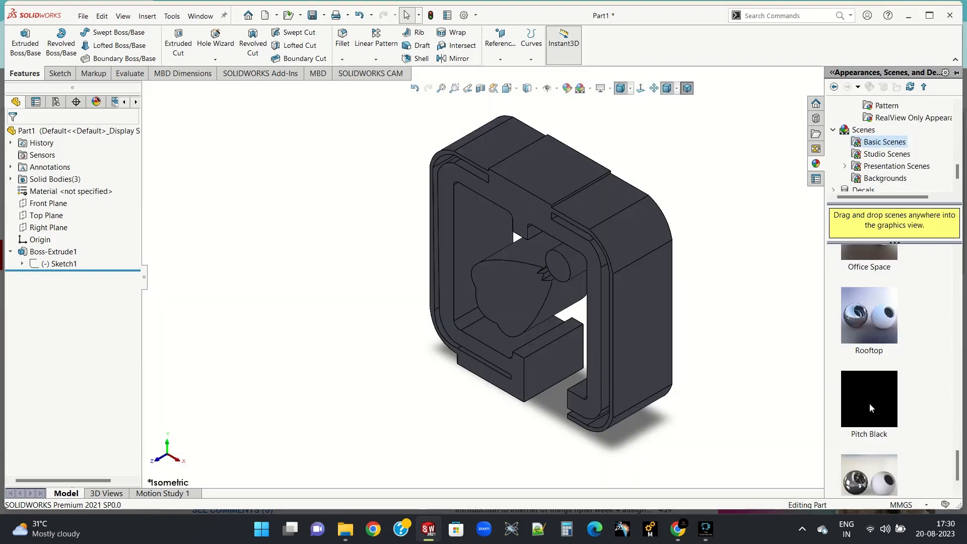
{"action": "scroll", "coordinate": [869, 403], "scroll_direction": "down", "scroll_amount": 1}
{"action": "left_click", "coordinate": [864, 286]}
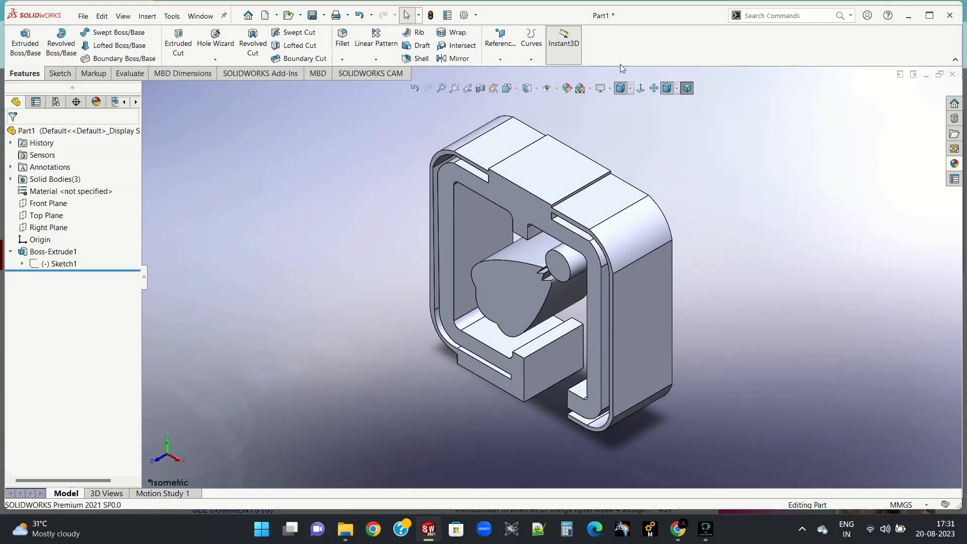
{"action": "left_click", "coordinate": [624, 88]}
{"action": "left_click", "coordinate": [629, 117]}
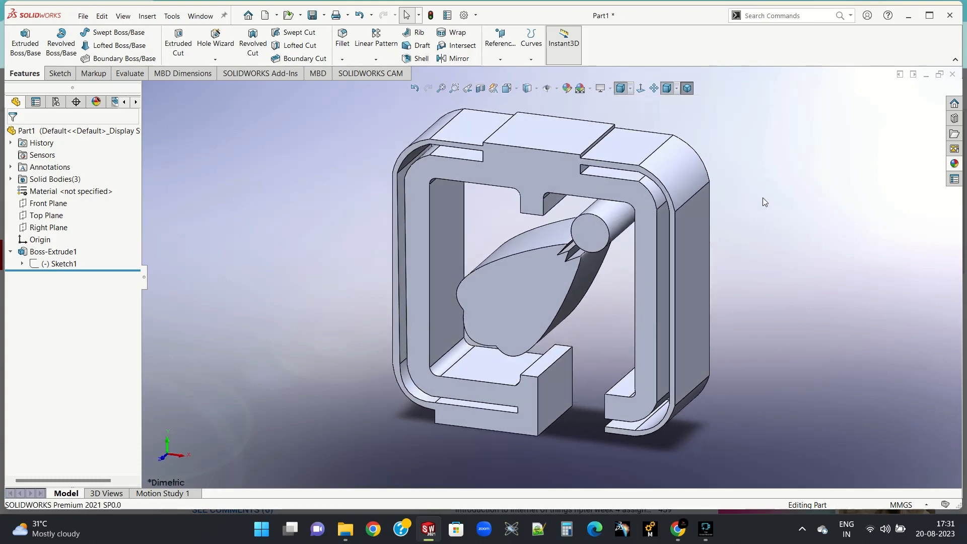